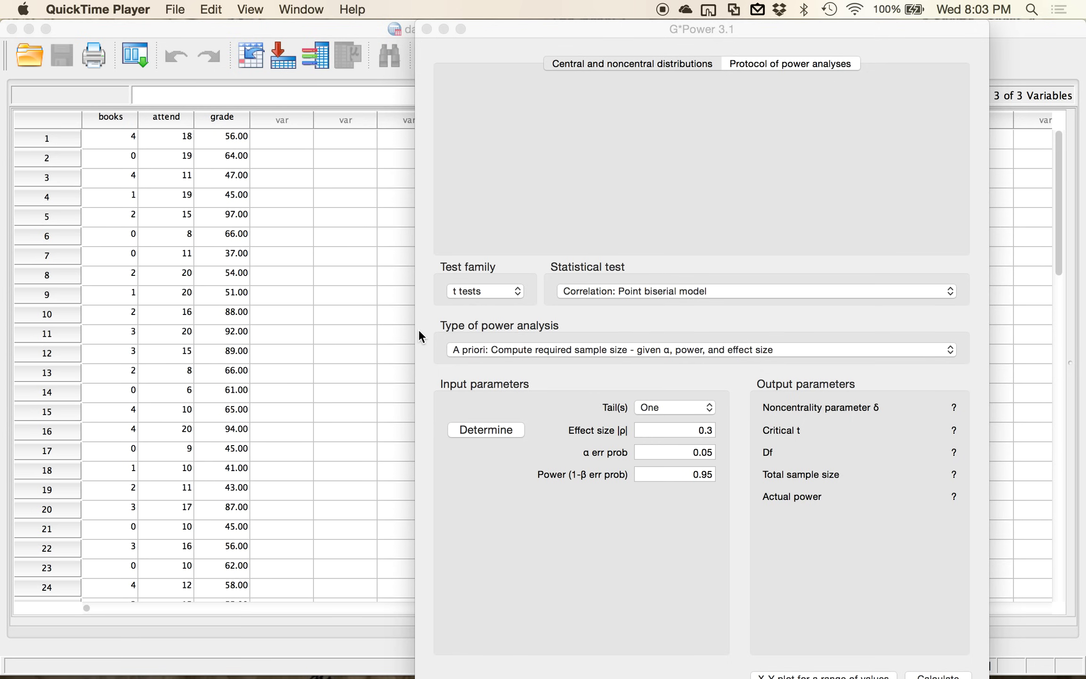
# Set up an F test in G*Power for Linear multiple regression: Fixed model, R² deviation from zero
pyautogui.click(530, 212)
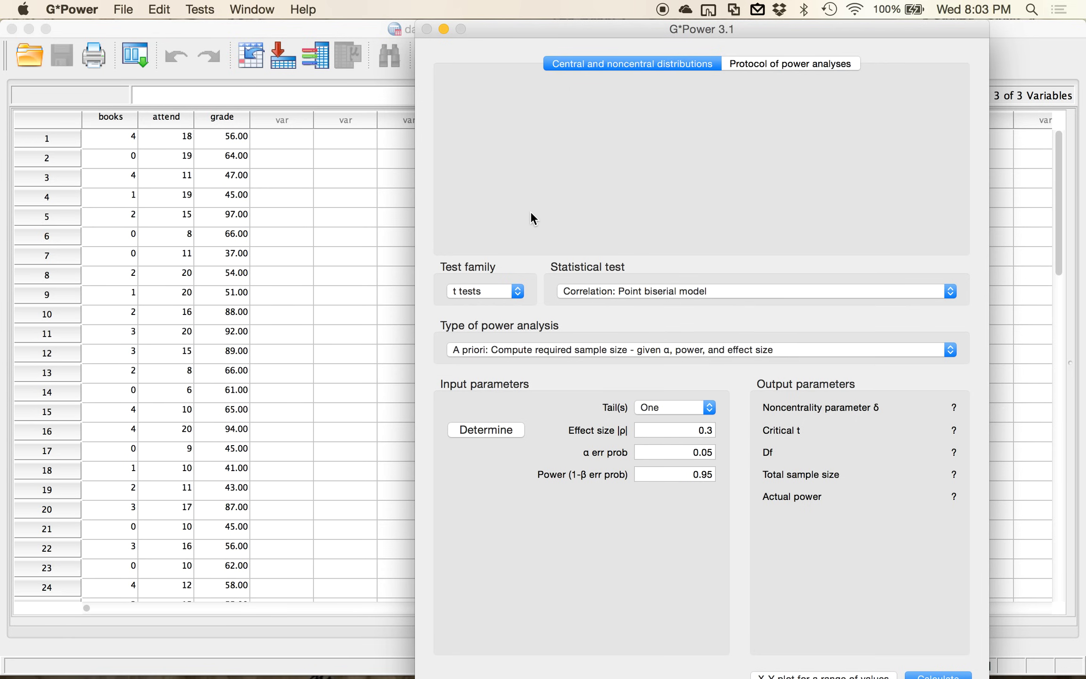
pyautogui.click(506, 295)
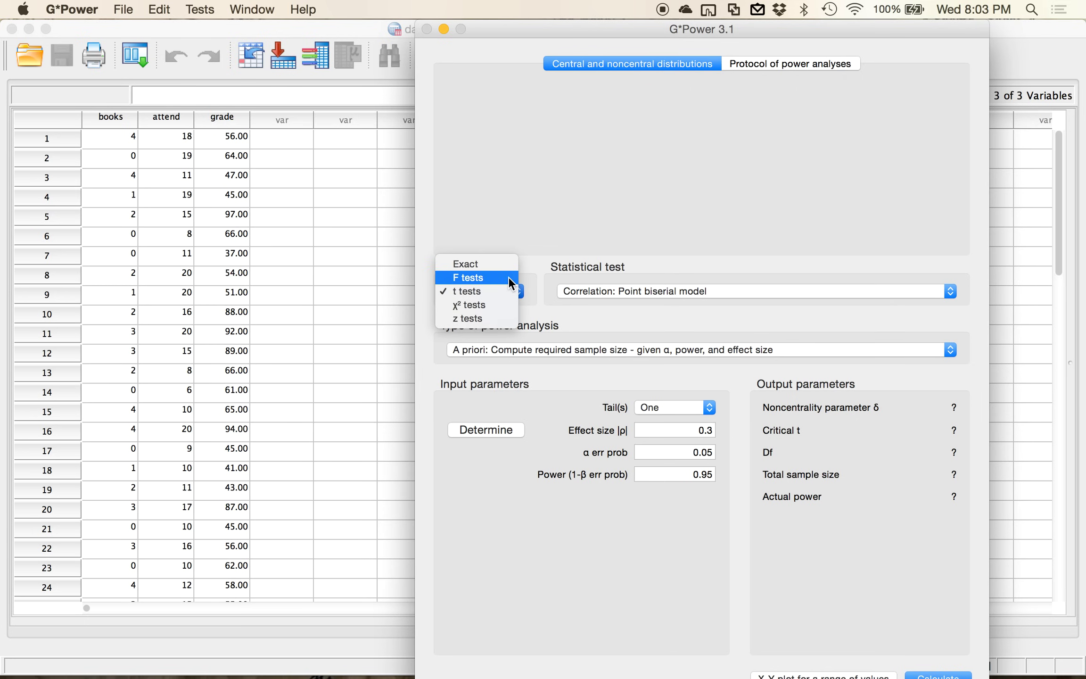
pyautogui.click(508, 277)
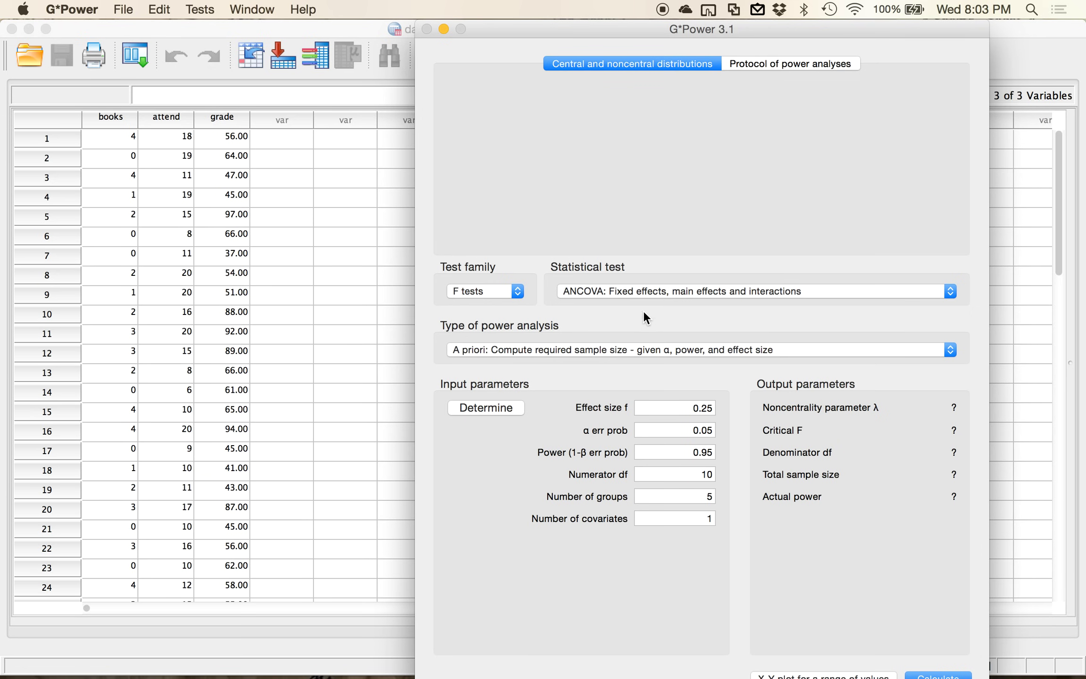
pyautogui.click(657, 296)
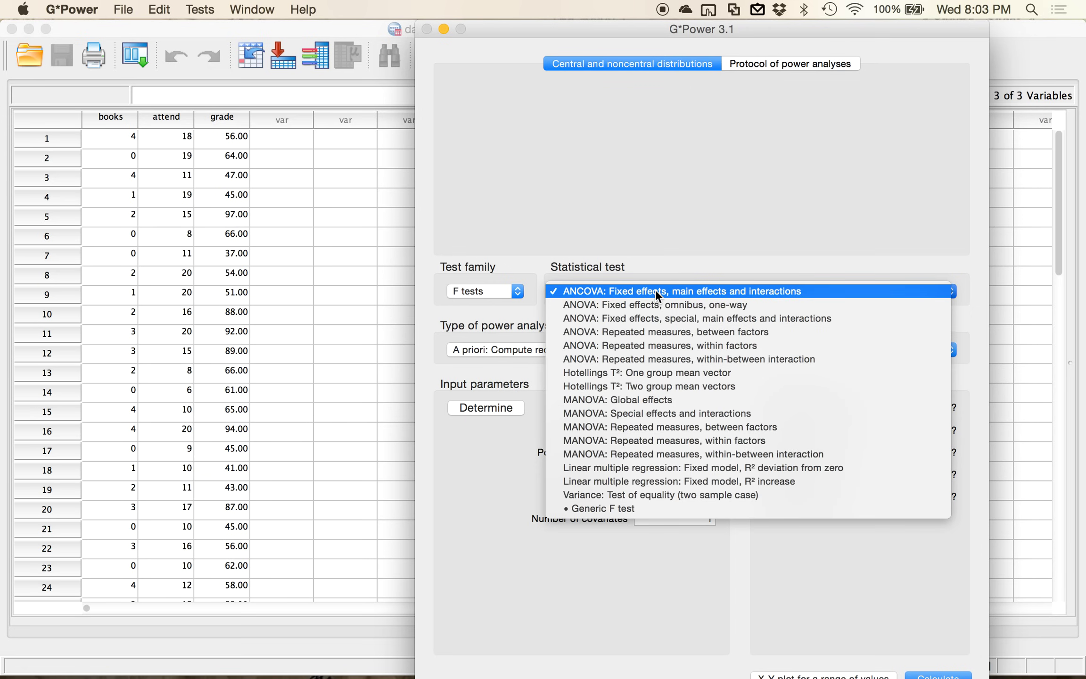
pyautogui.click(803, 473)
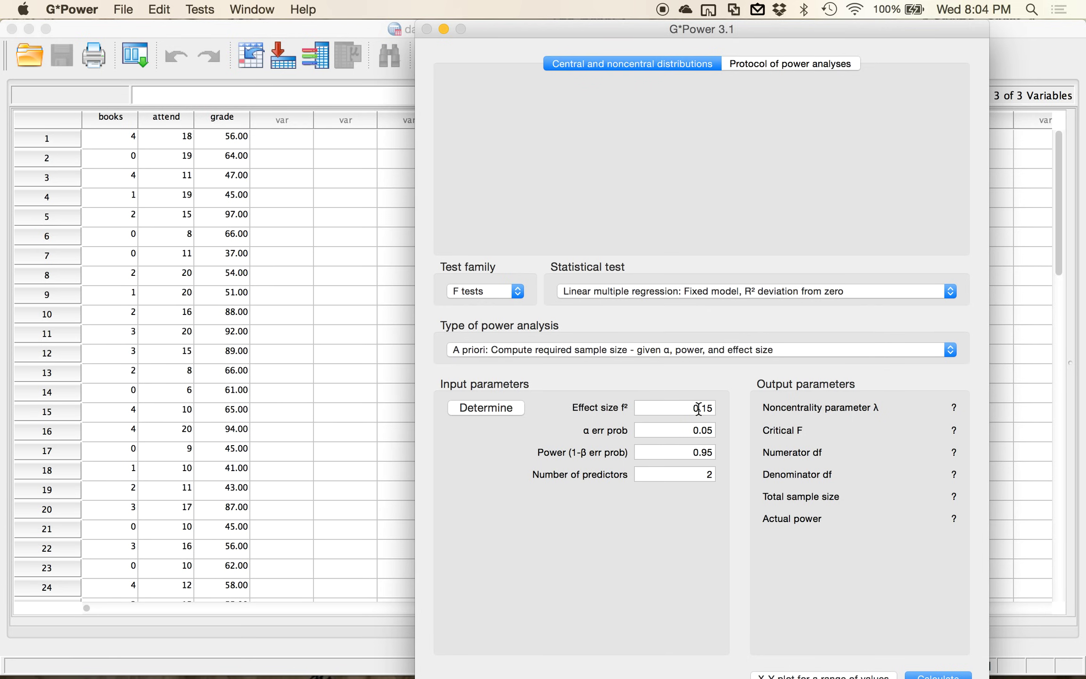
# Check the effect size conventions and the calculator for deriving f² from the squared multiple correlation, and close the calculator
pyautogui.moveTo(698, 408)
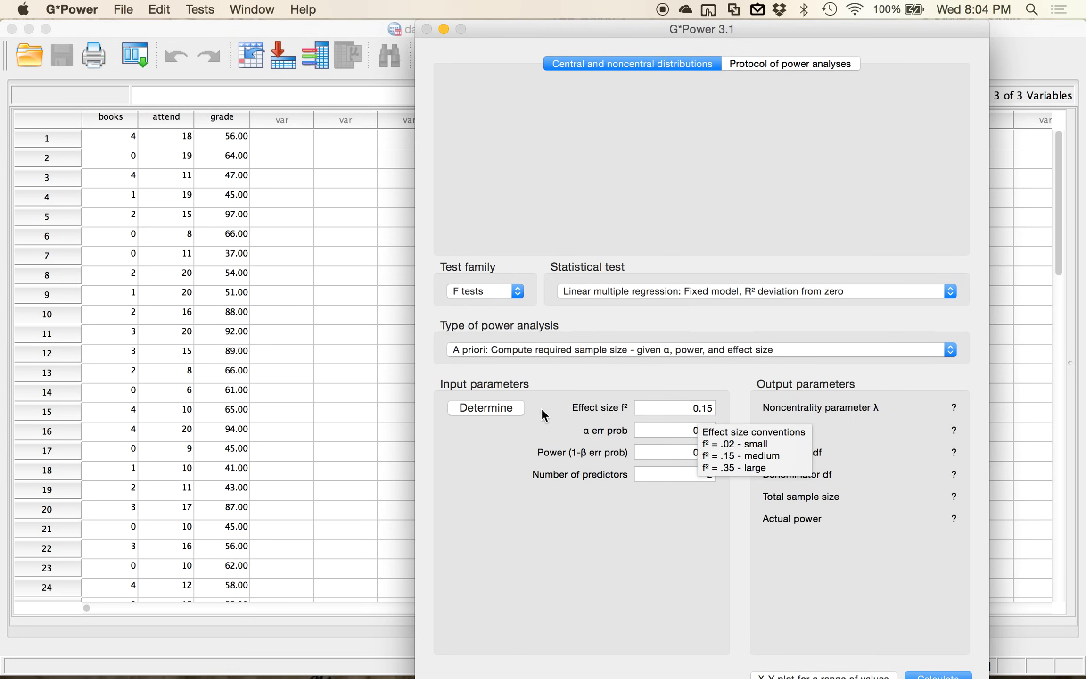
pyautogui.click(511, 408)
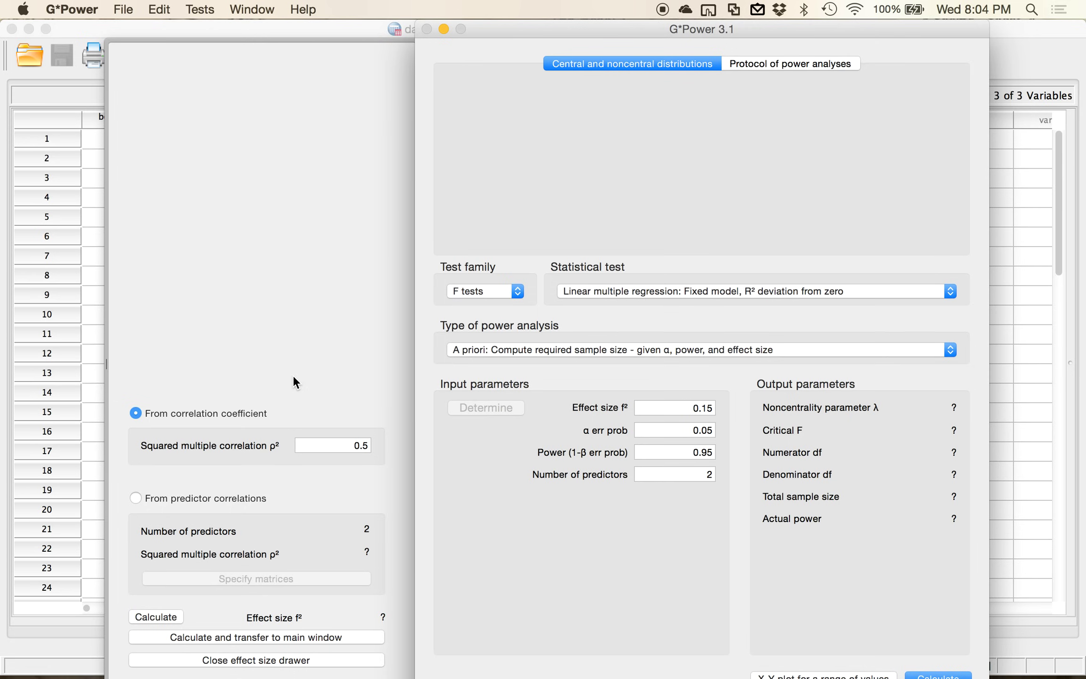
pyautogui.doubleClick(350, 445)
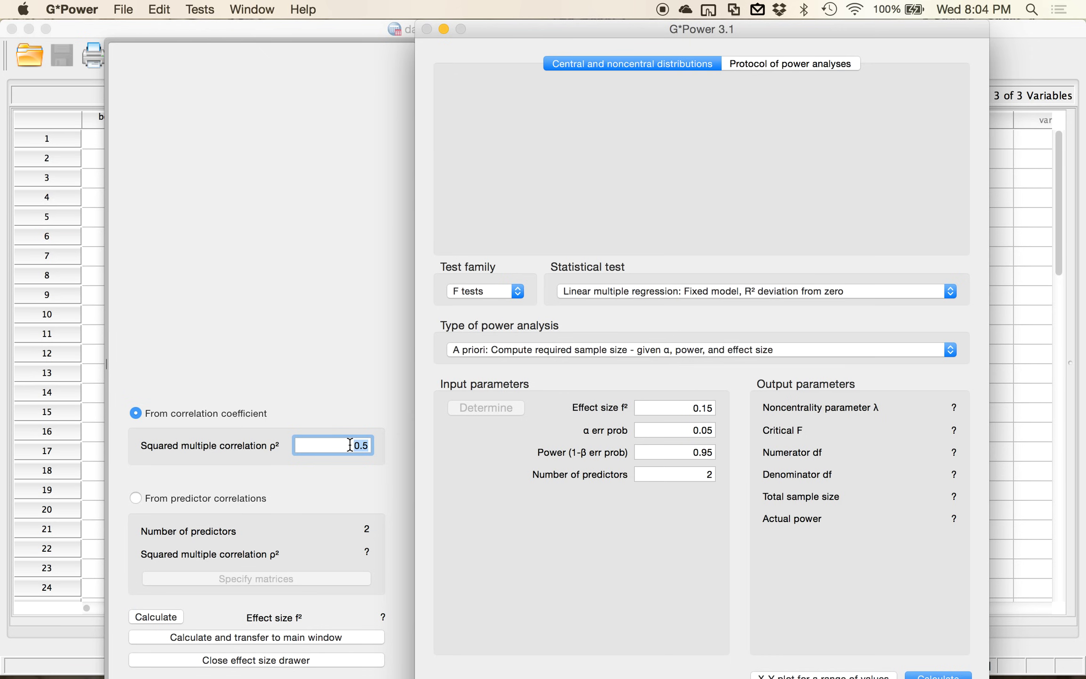
pyautogui.click(238, 660)
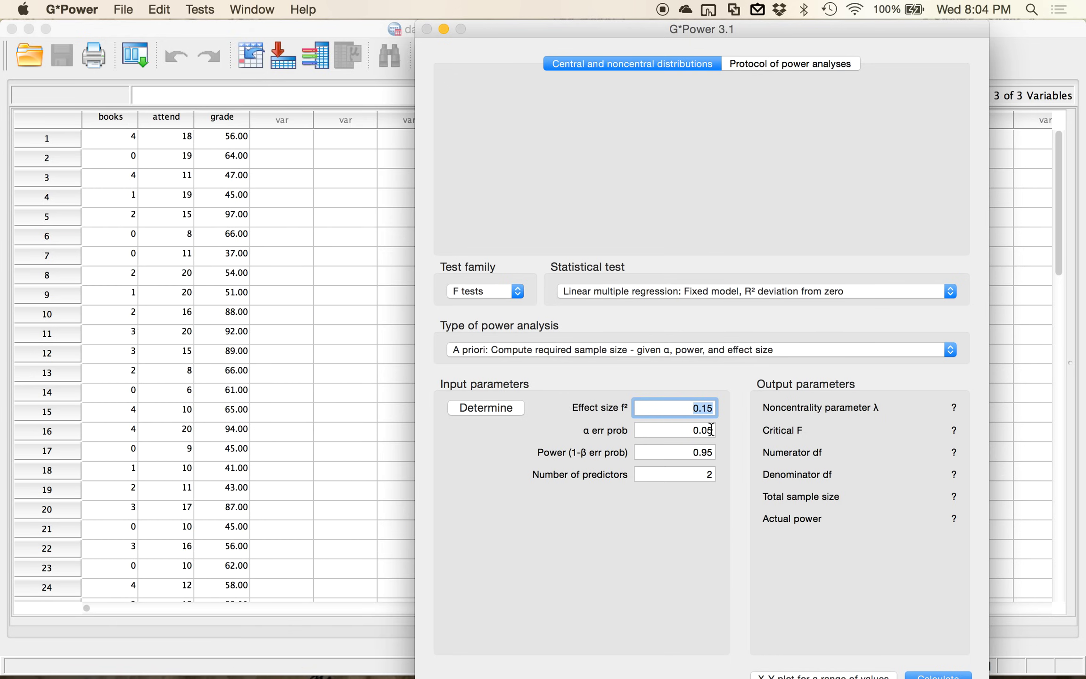
# Calculate the required sample size with power set to .80 and the number of predictors set to 3
pyautogui.doubleClick(705, 453)
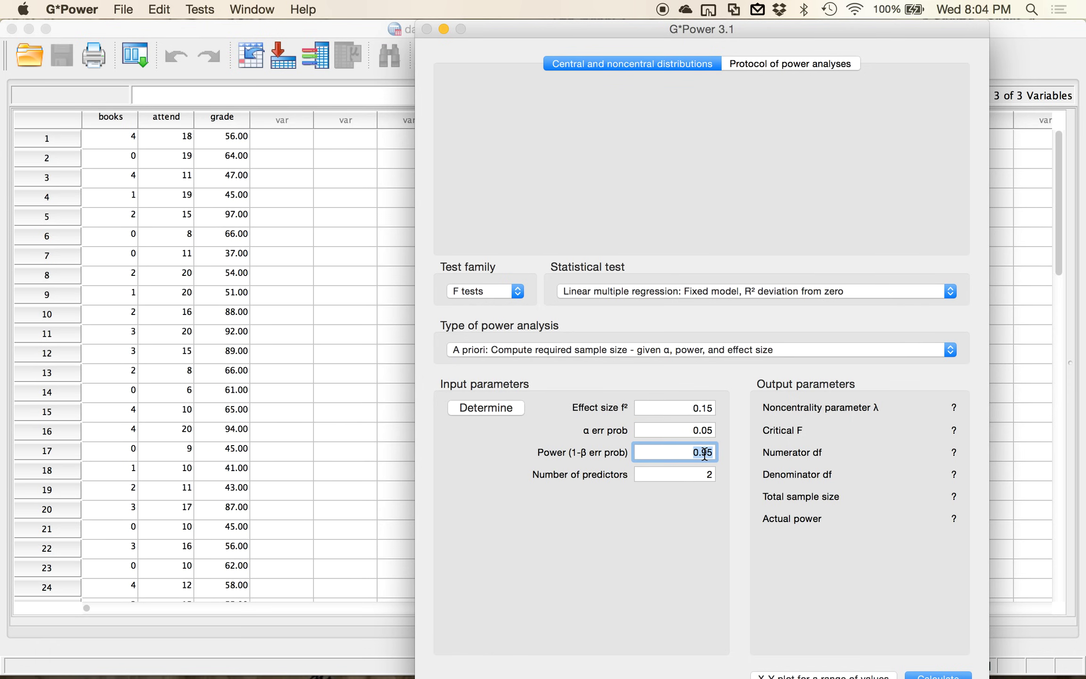
pyautogui.write('.80')
pyautogui.press('Tab')
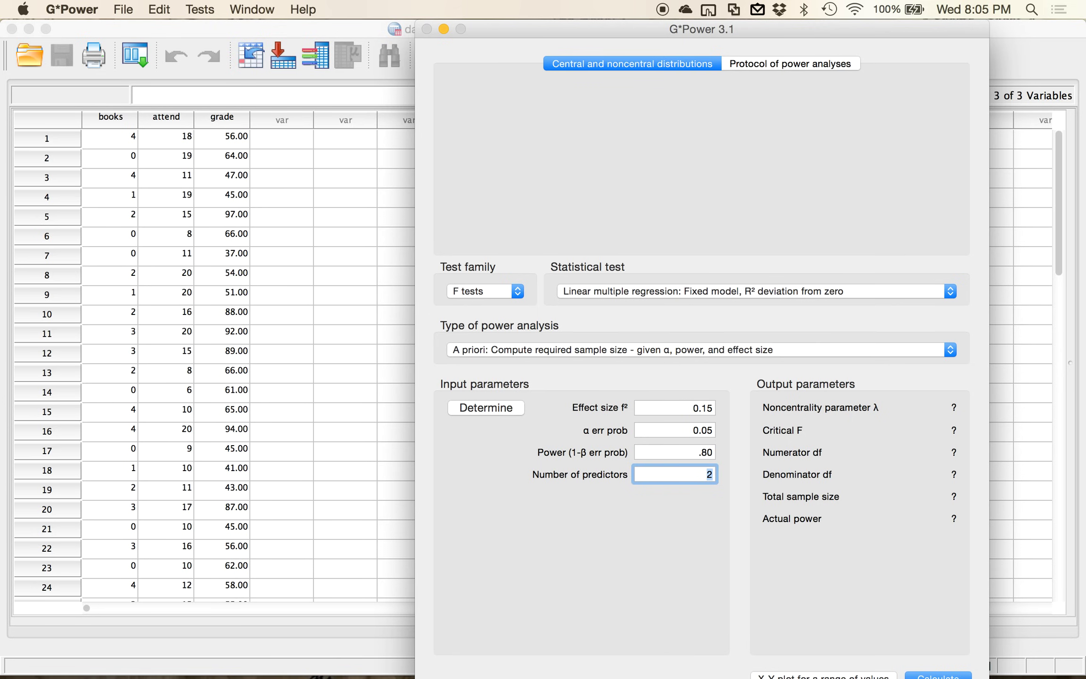
pyautogui.write('3')
pyautogui.click(931, 675)
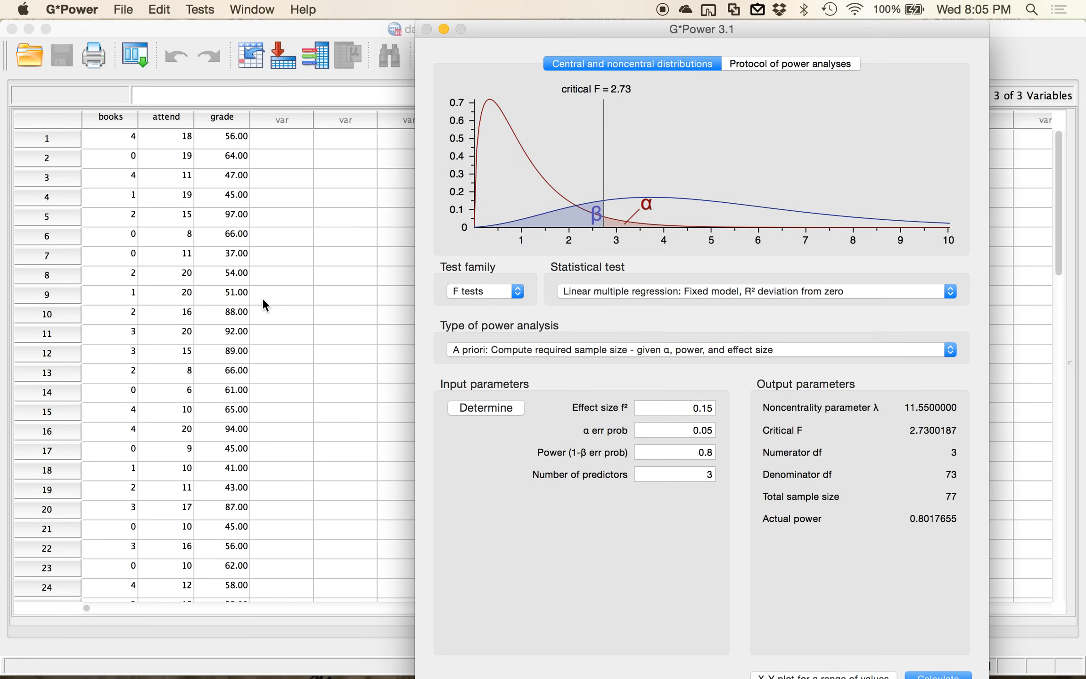
# Switch to the SPSS data editor and check how many cases the dataset contains
pyautogui.click(246, 290)
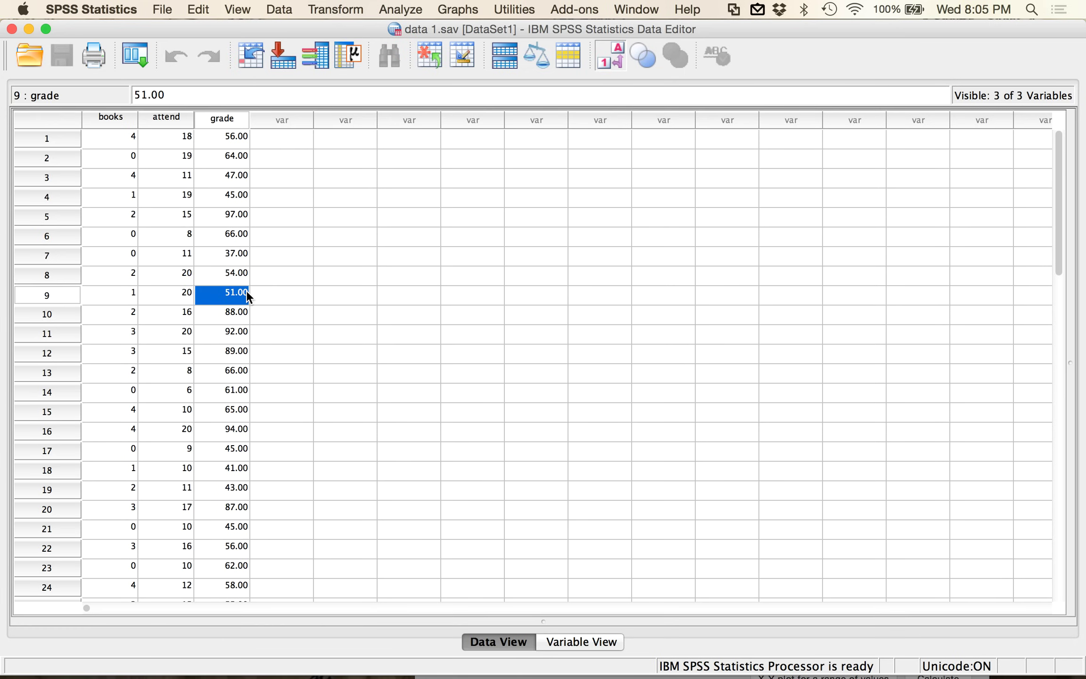
pyautogui.scroll(-10, 246, 290)
pyautogui.hscroll(1, 246, 290)
pyautogui.scroll(10, 246, 290)
pyautogui.hscroll(1, 246, 291)
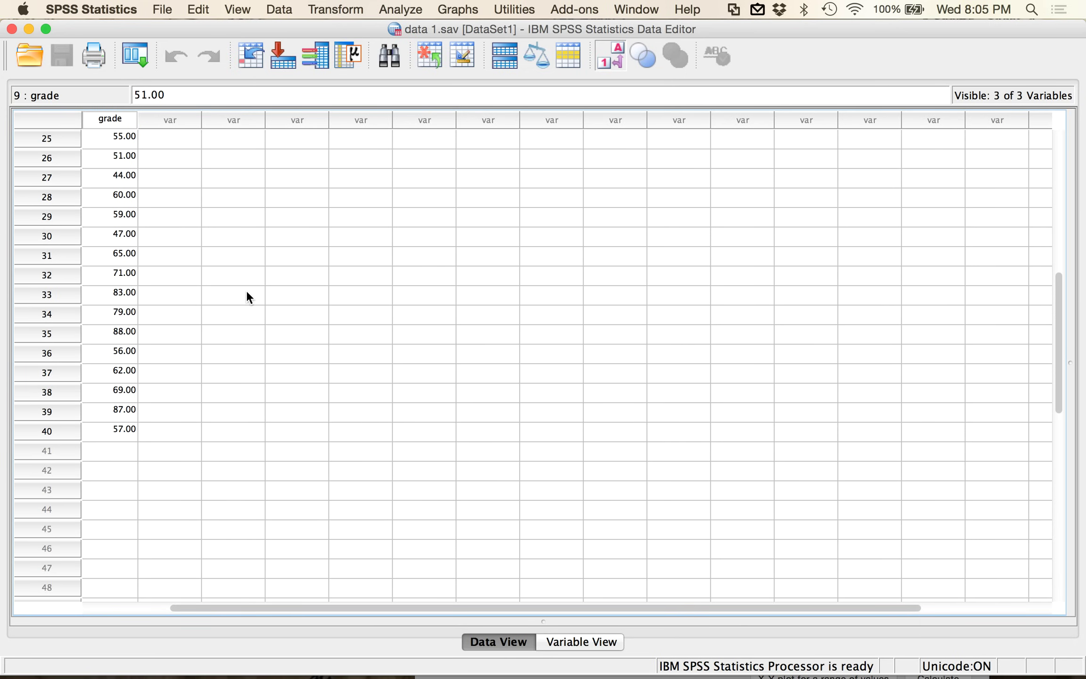
pyautogui.hscroll(-2, 246, 290)
pyautogui.scroll(4, 246, 294)
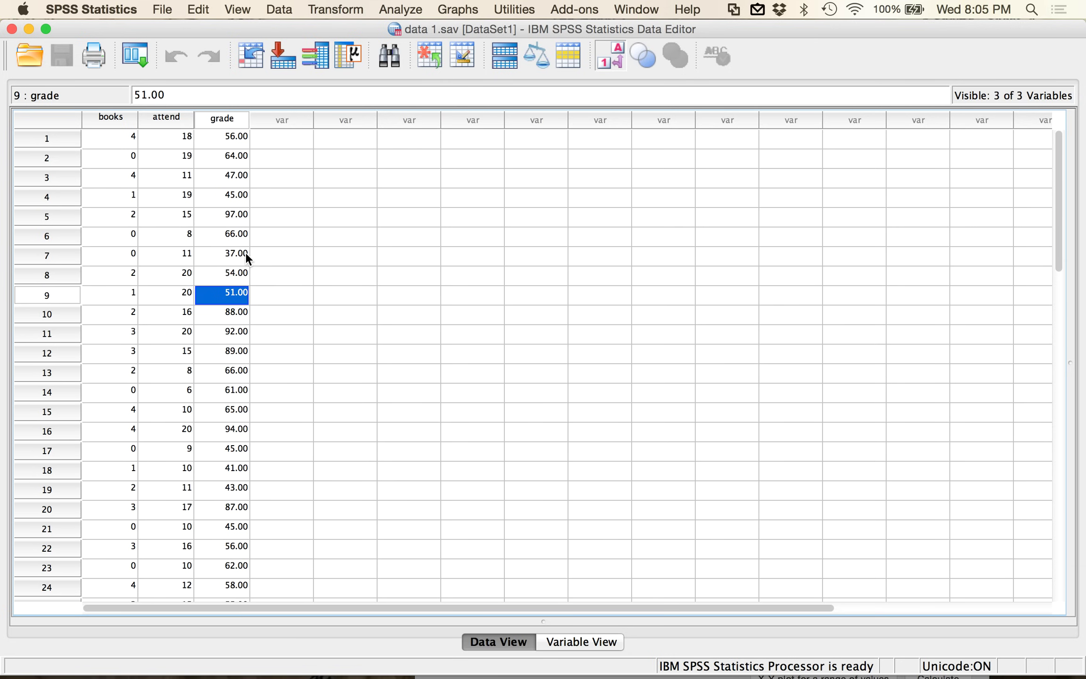
# Review the available statistical tests for the F test family in G*Power and return to the SPSS data editor
pyautogui.hotkey('ctrl', 'Up')
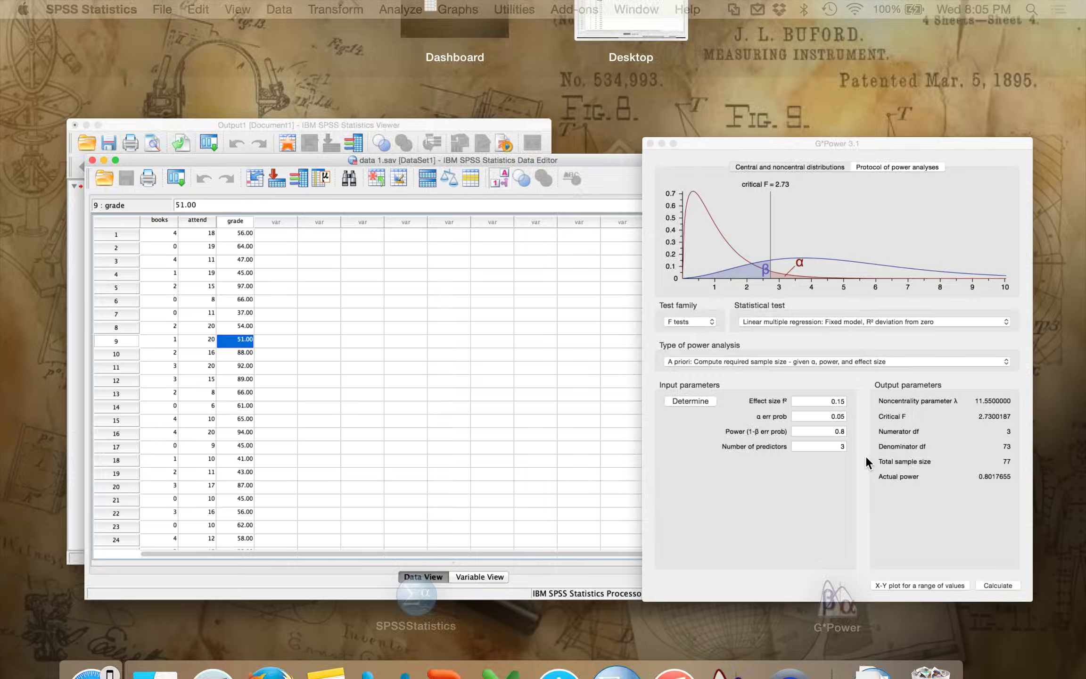
pyautogui.click(865, 456)
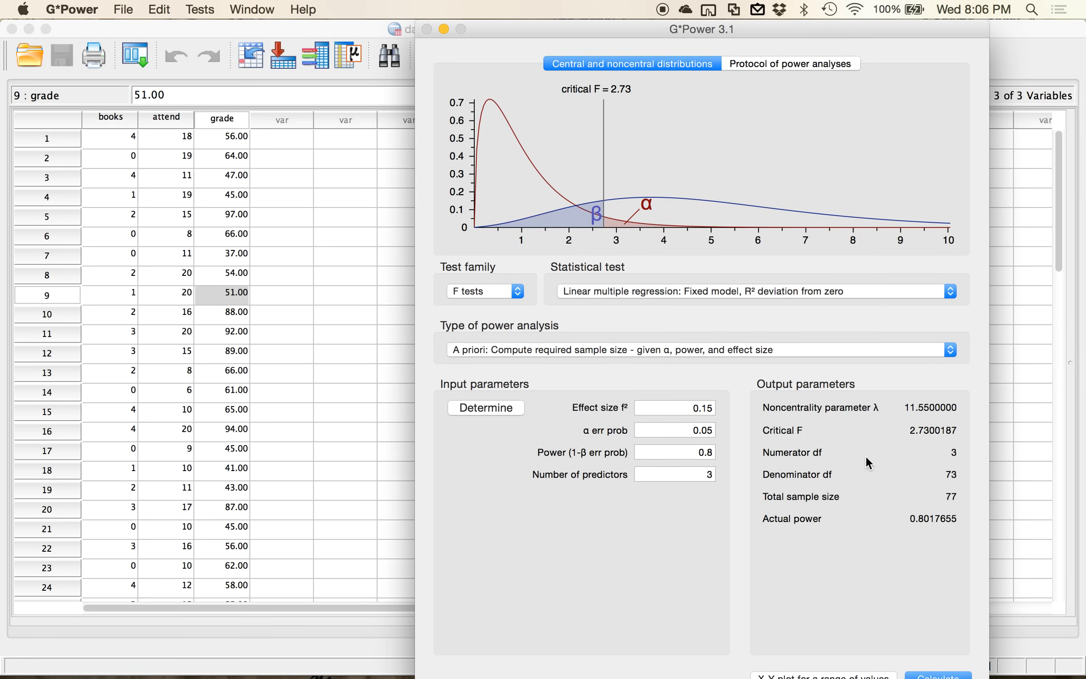
pyautogui.click(801, 291)
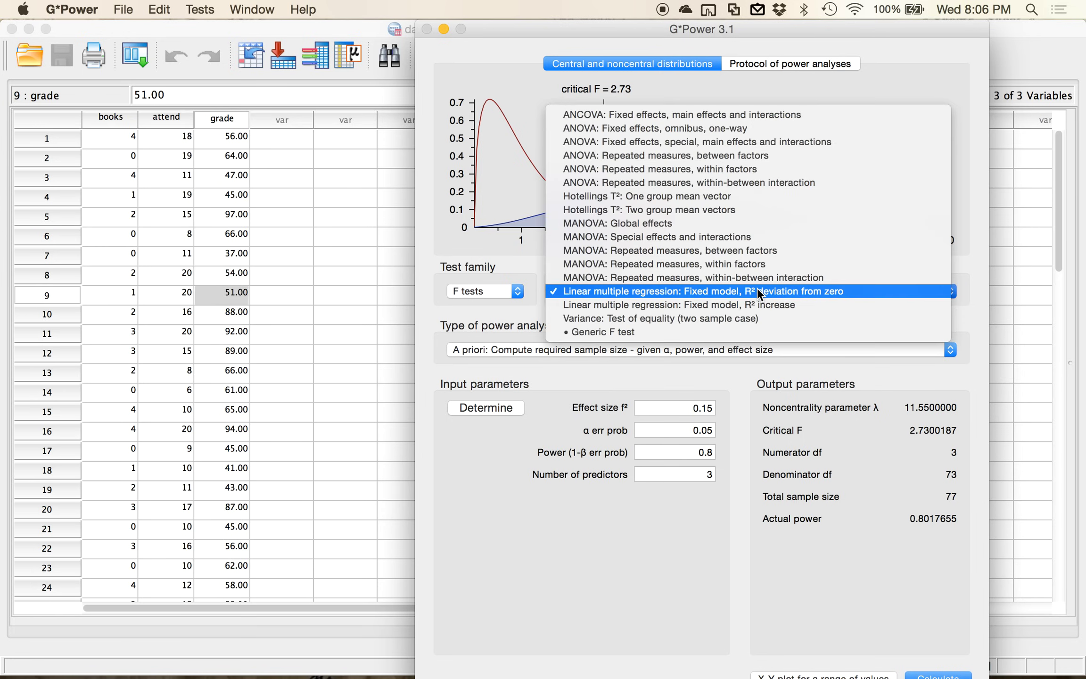
pyautogui.click(519, 121)
pyautogui.press('super+Tab')
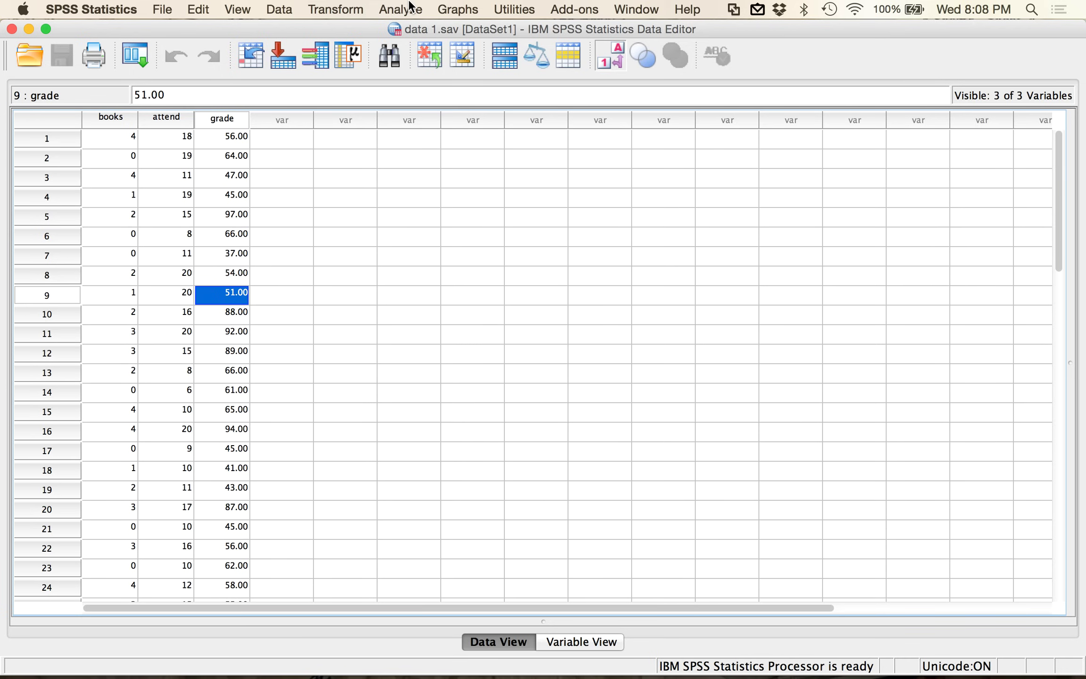
pyautogui.click(403, 16)
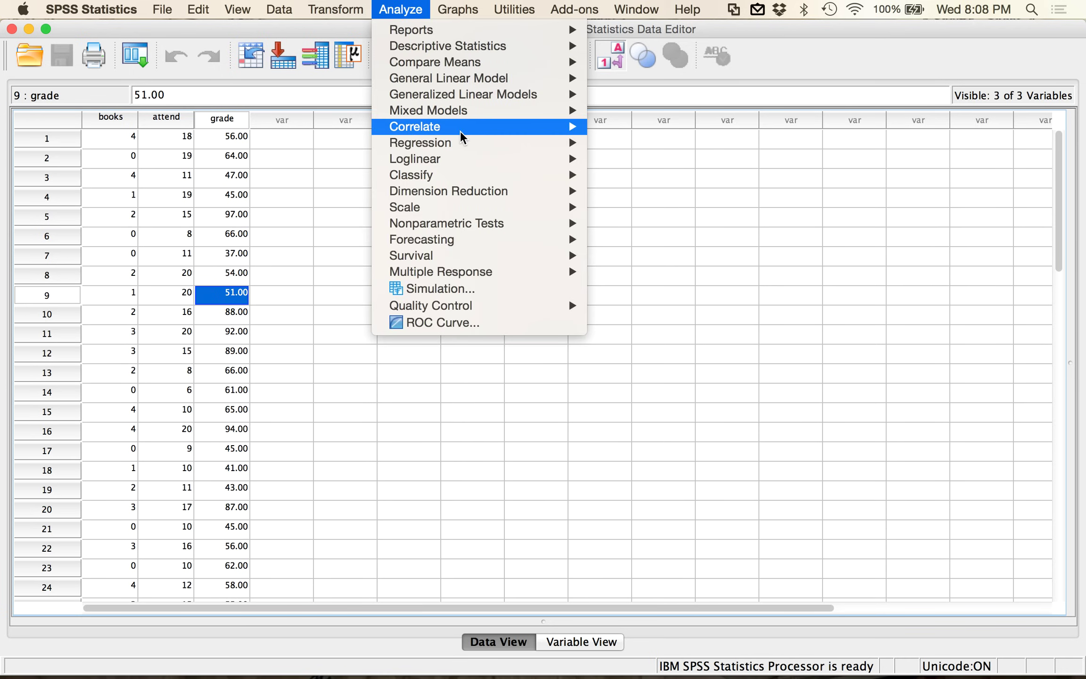
pyautogui.moveTo(489, 131)
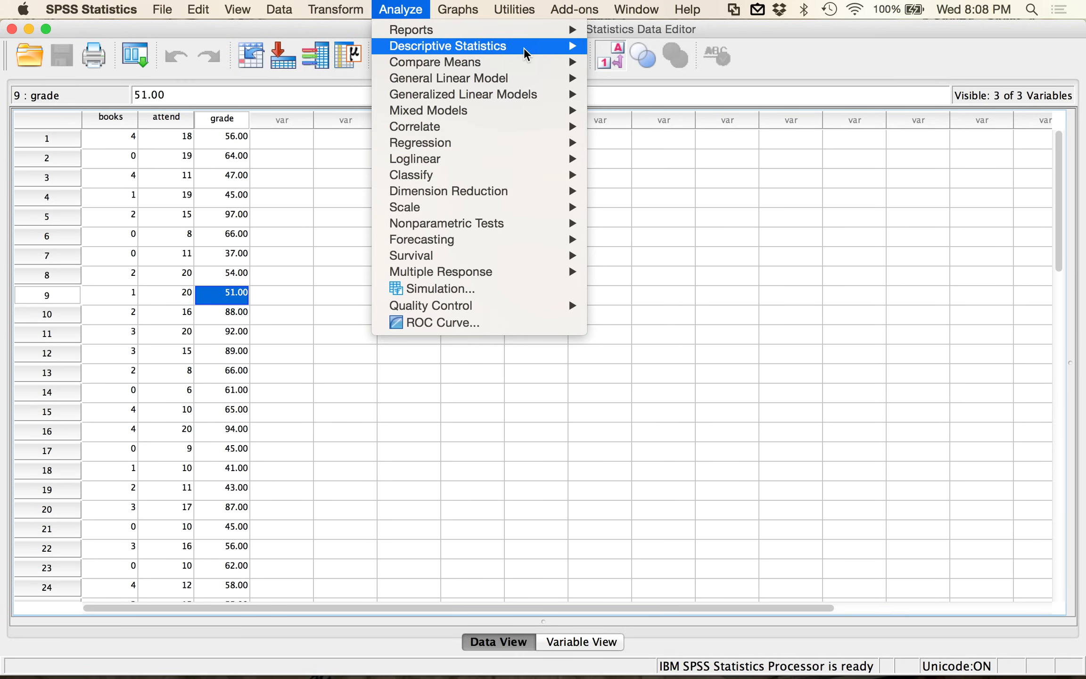
pyautogui.moveTo(506, 51)
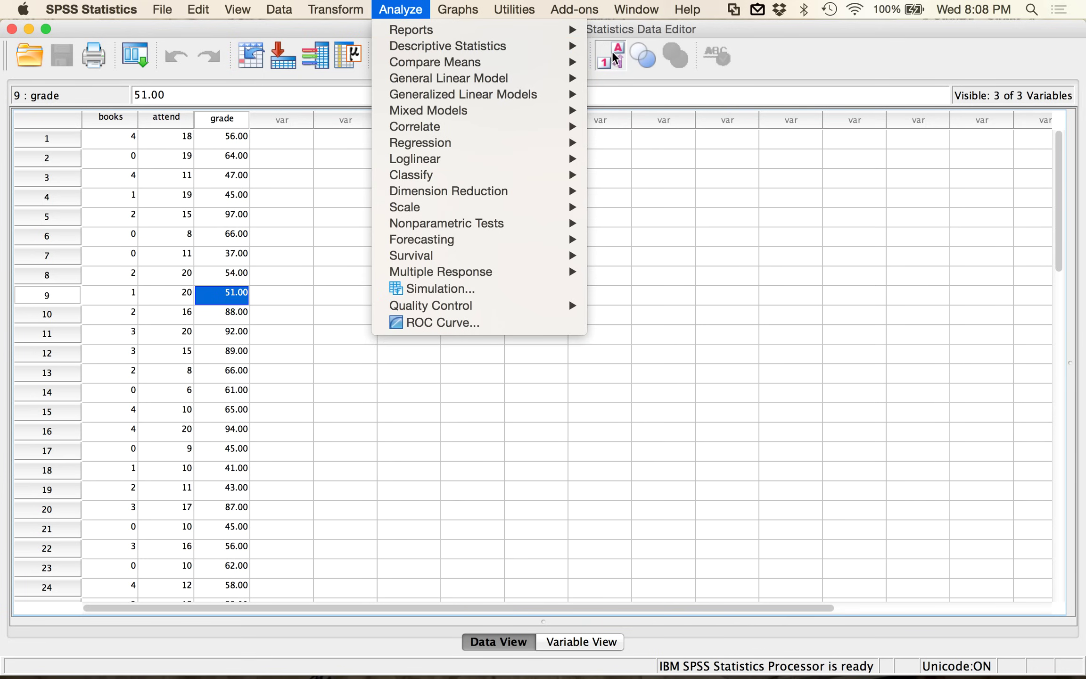
pyautogui.click(615, 53)
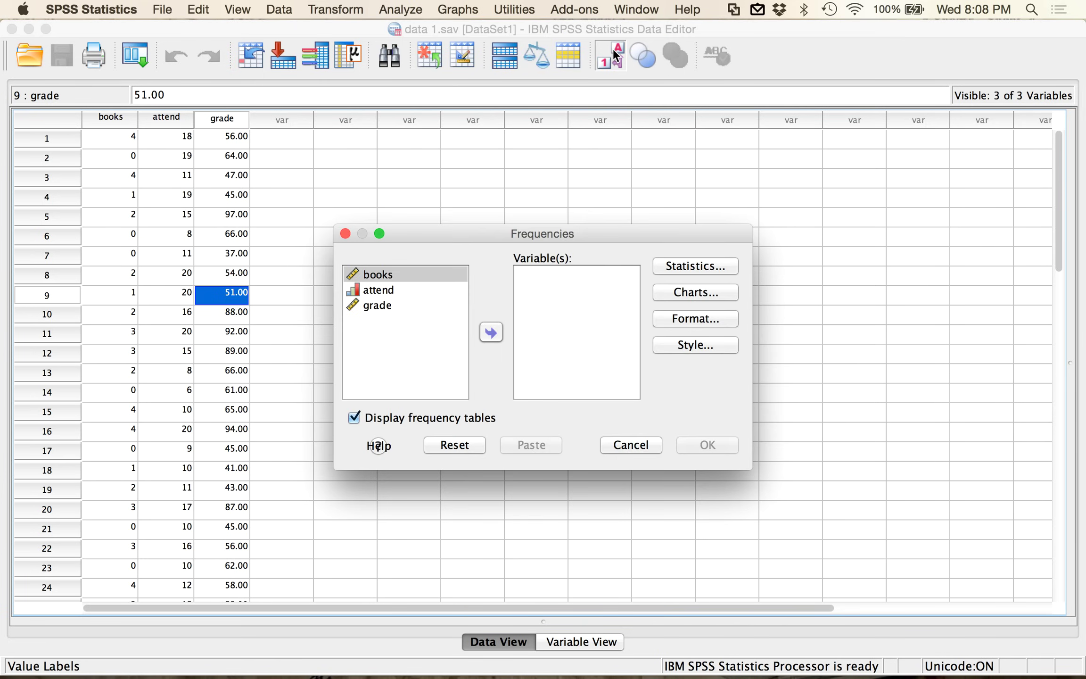
pyautogui.keyDown('shift'); pyautogui.click(386, 302); pyautogui.keyUp('shift')
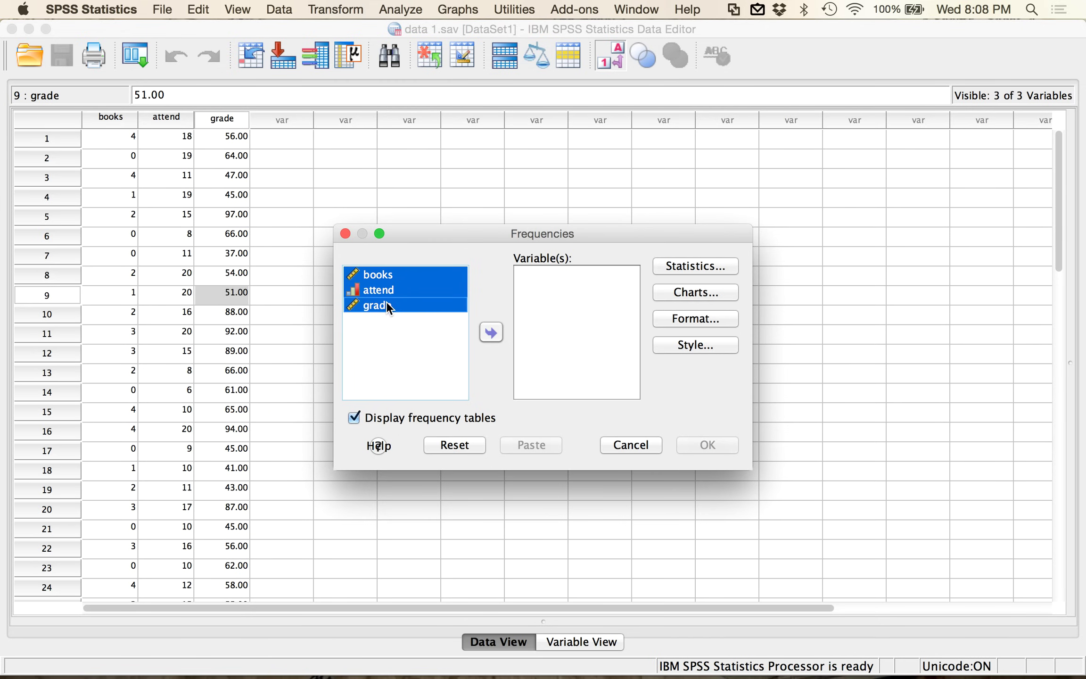
pyautogui.click(407, 292)
pyautogui.rightClick(407, 294)
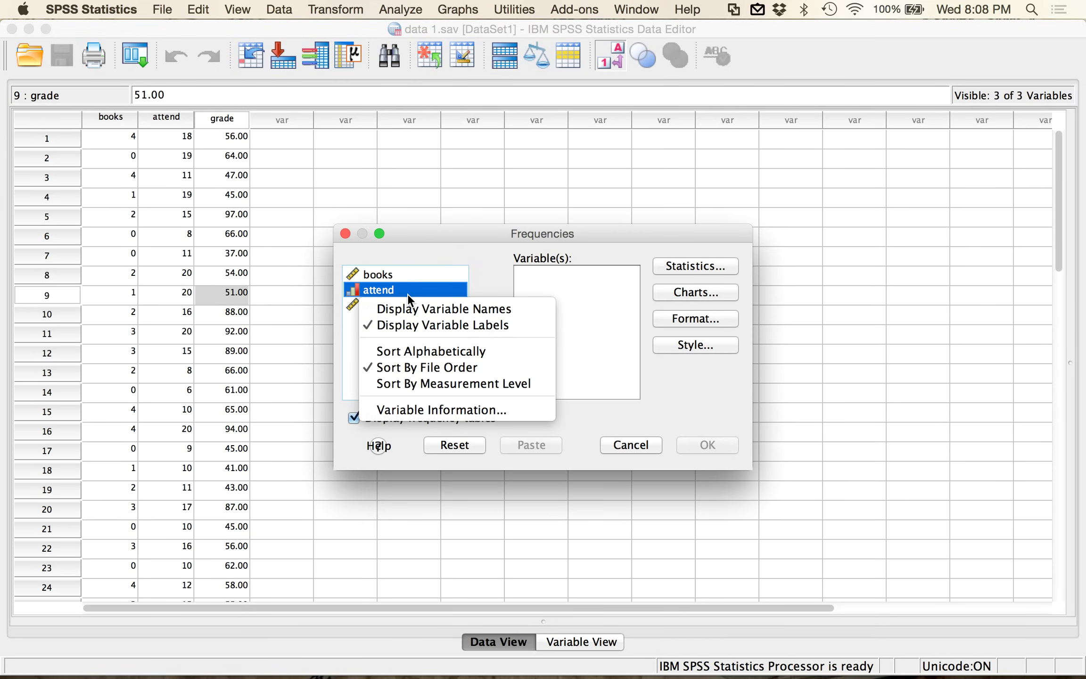
pyautogui.click(358, 376)
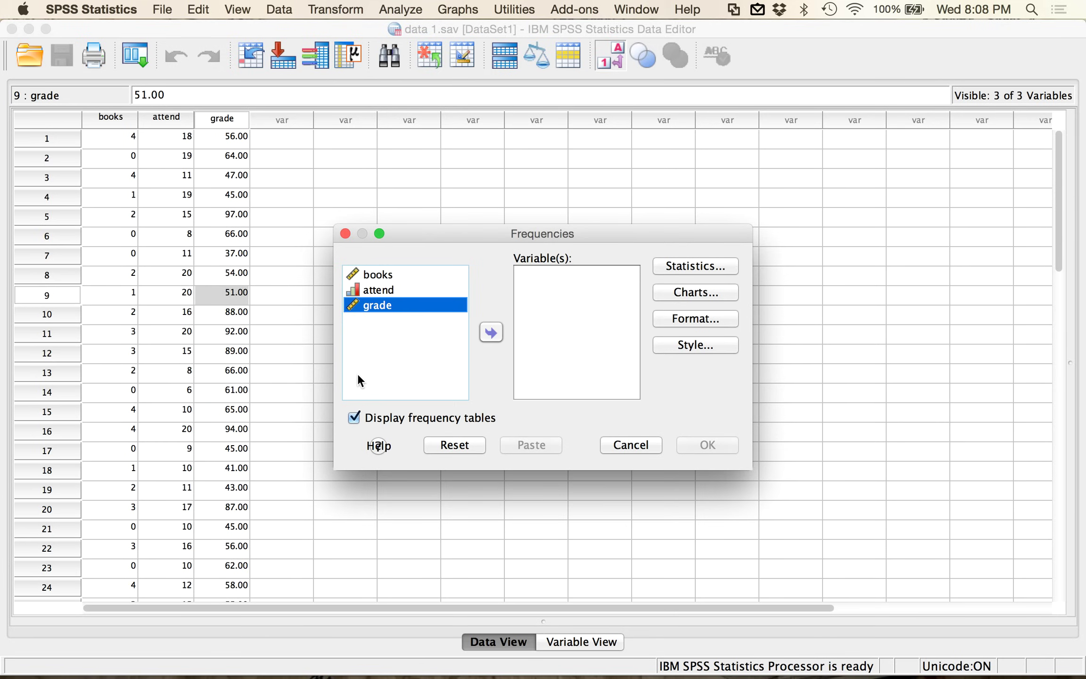
pyautogui.click(628, 445)
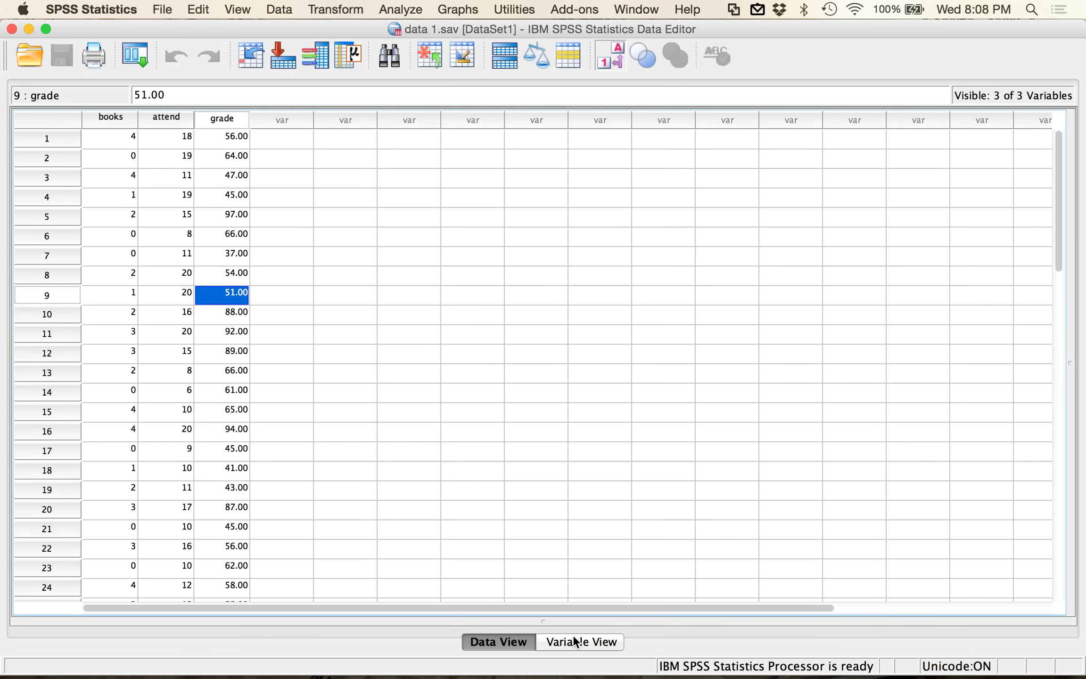
# Set the measurement level of the attend variable to Scale and return to the data rows
pyautogui.click(559, 641)
pyautogui.click(672, 125)
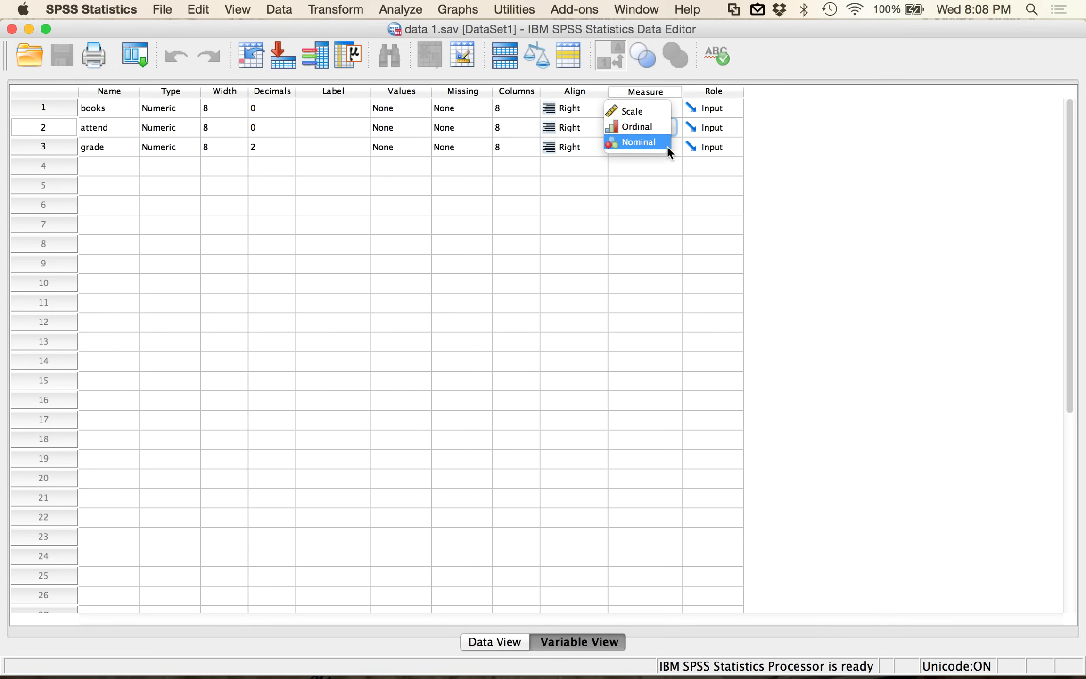
pyautogui.click(649, 114)
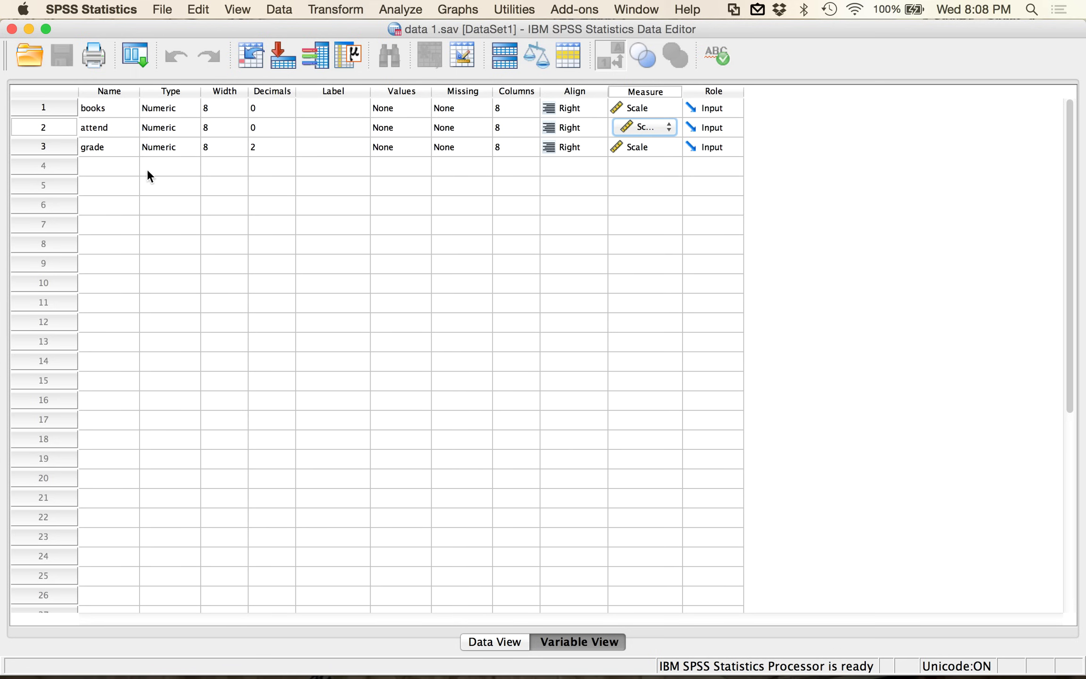
pyautogui.doubleClick(63, 104)
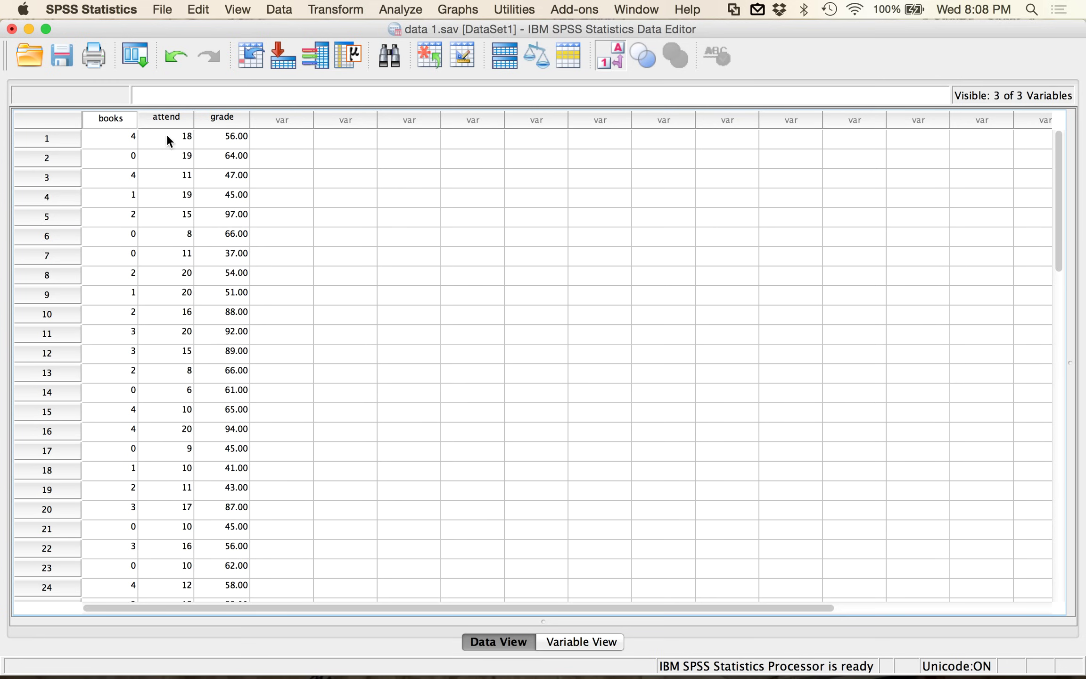
pyautogui.scroll(-7, 151, 284)
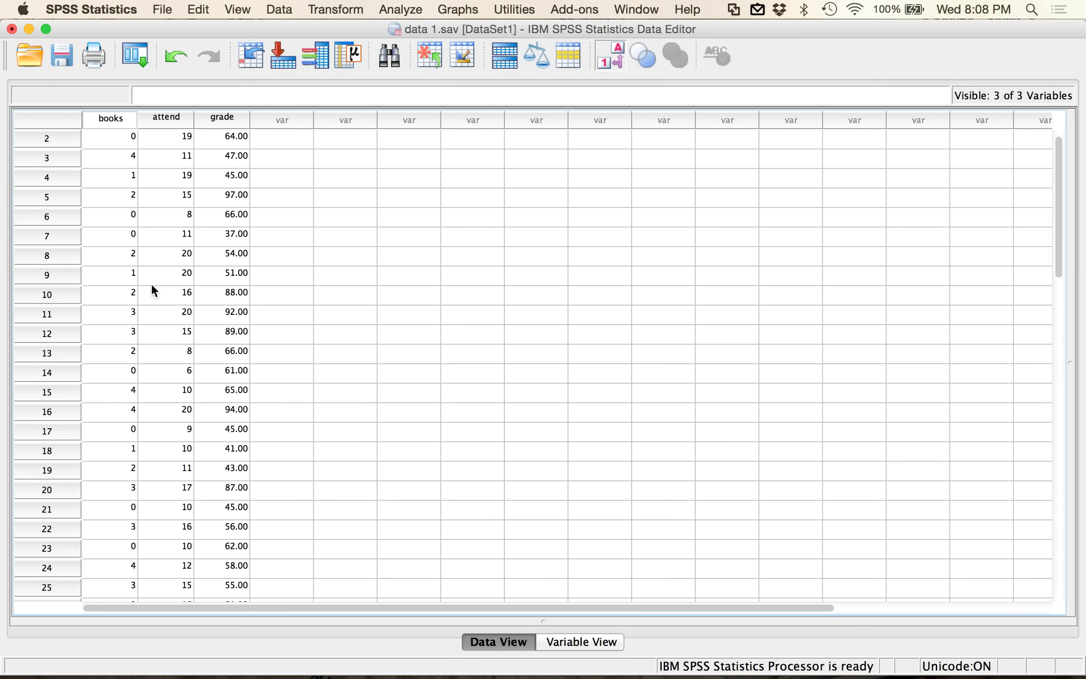
pyautogui.scroll(7, 152, 285)
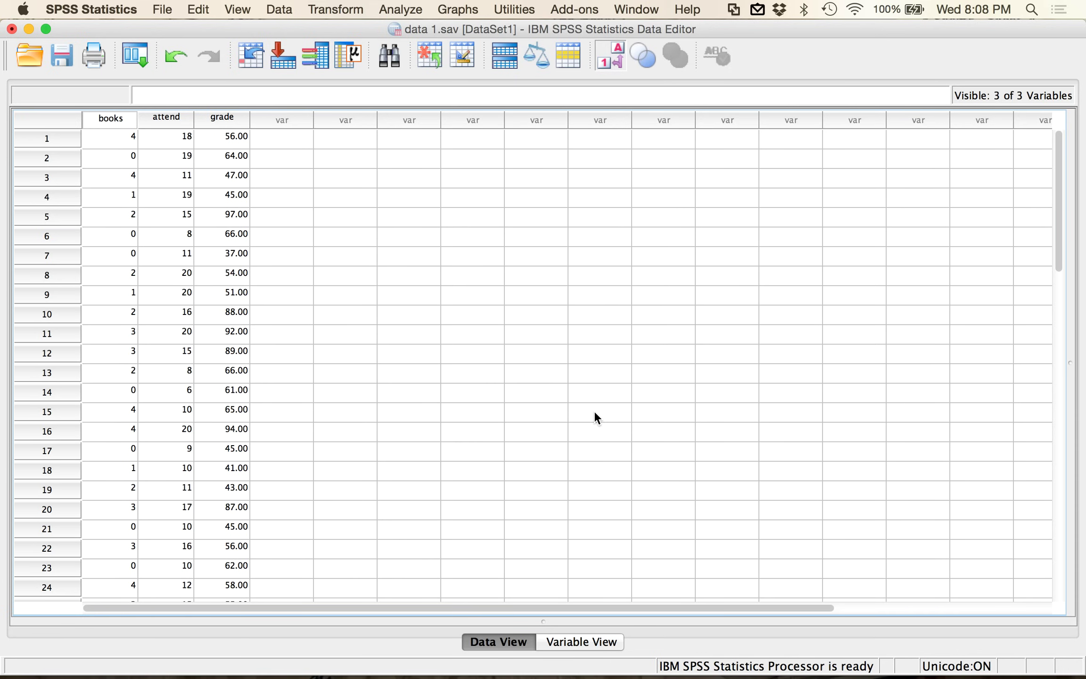
# Open a Frequencies analysis and add books, attend and grade as its variables
pyautogui.click(413, 12)
pyautogui.moveTo(524, 47)
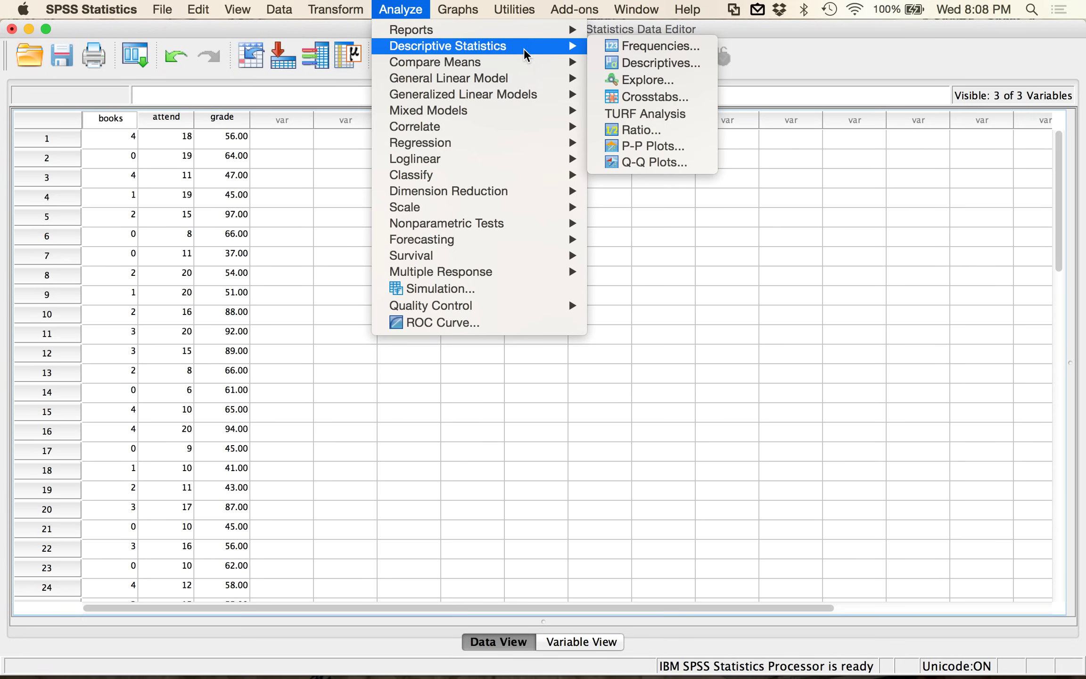
pyautogui.click(655, 47)
pyautogui.click(411, 277)
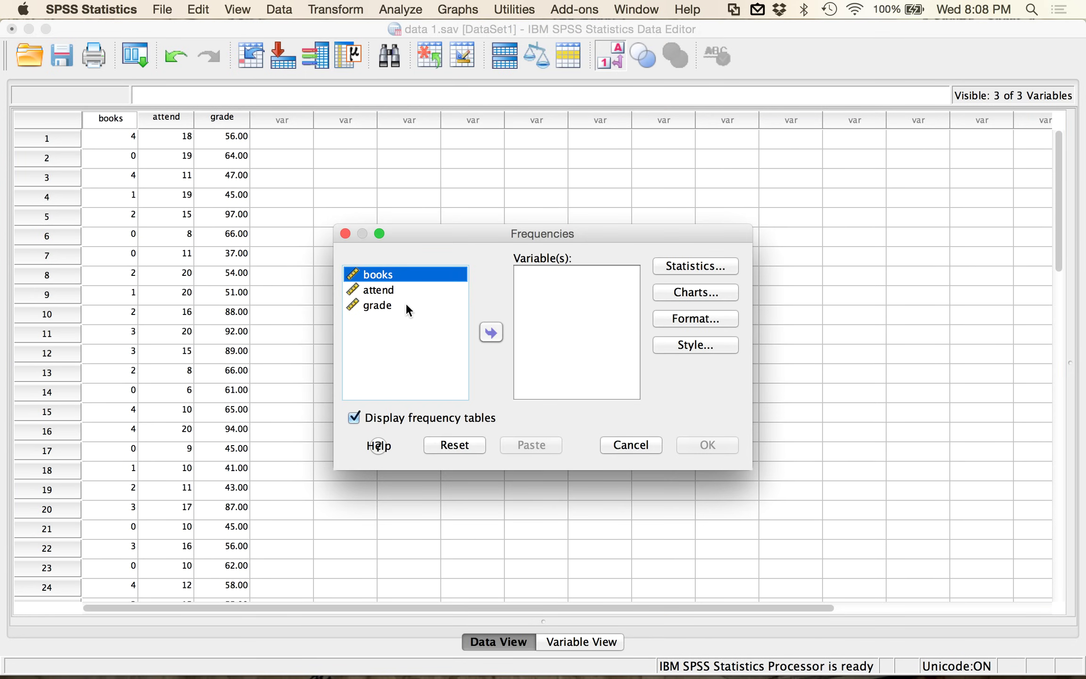
pyautogui.keyDown('shift'); pyautogui.click(405, 304); pyautogui.keyUp('shift')
pyautogui.click(495, 333)
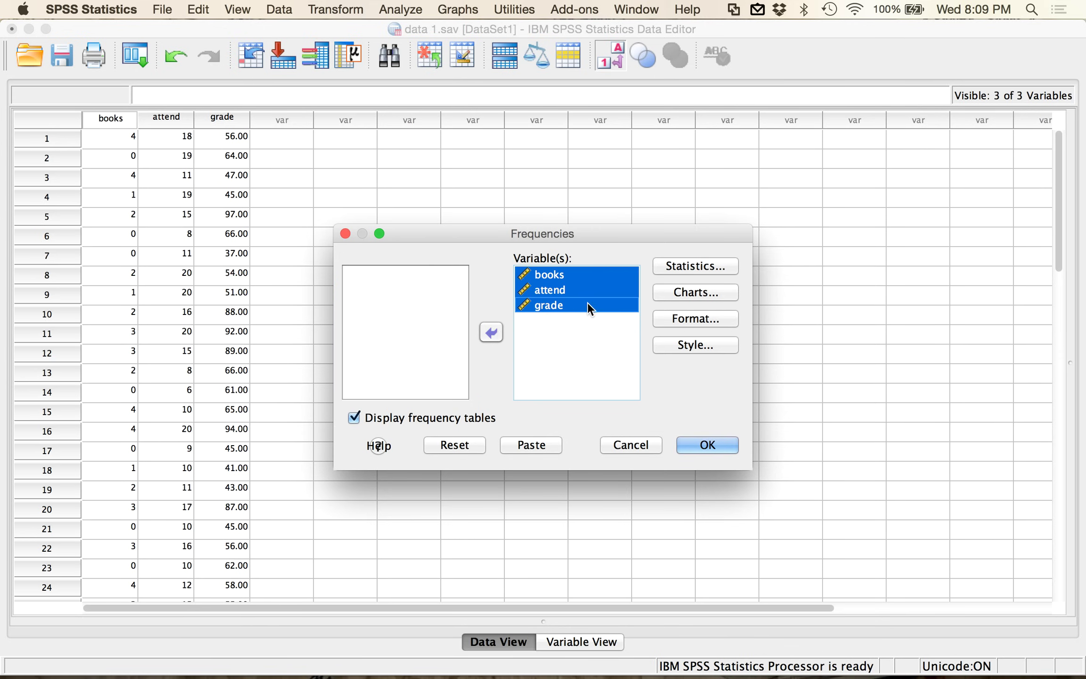
# Run the Frequencies analysis with mean, standard deviation, minimum and maximum, with the display of frequency tables turned off
pyautogui.click(684, 268)
pyautogui.click(601, 227)
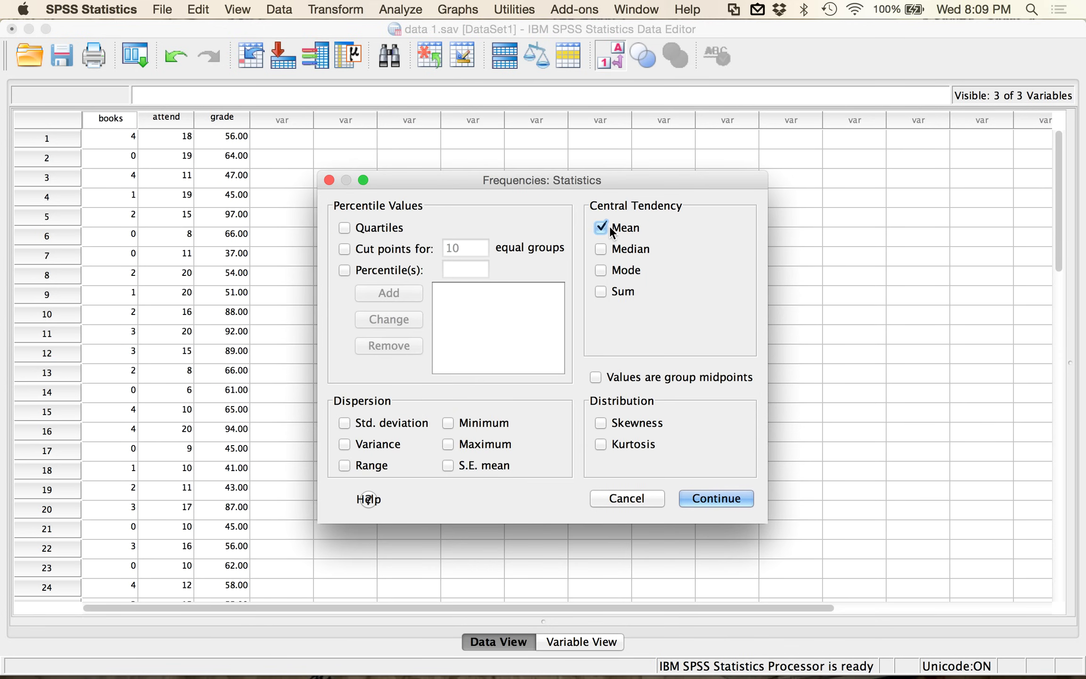
pyautogui.click(387, 422)
pyautogui.click(470, 422)
pyautogui.click(468, 444)
pyautogui.click(703, 497)
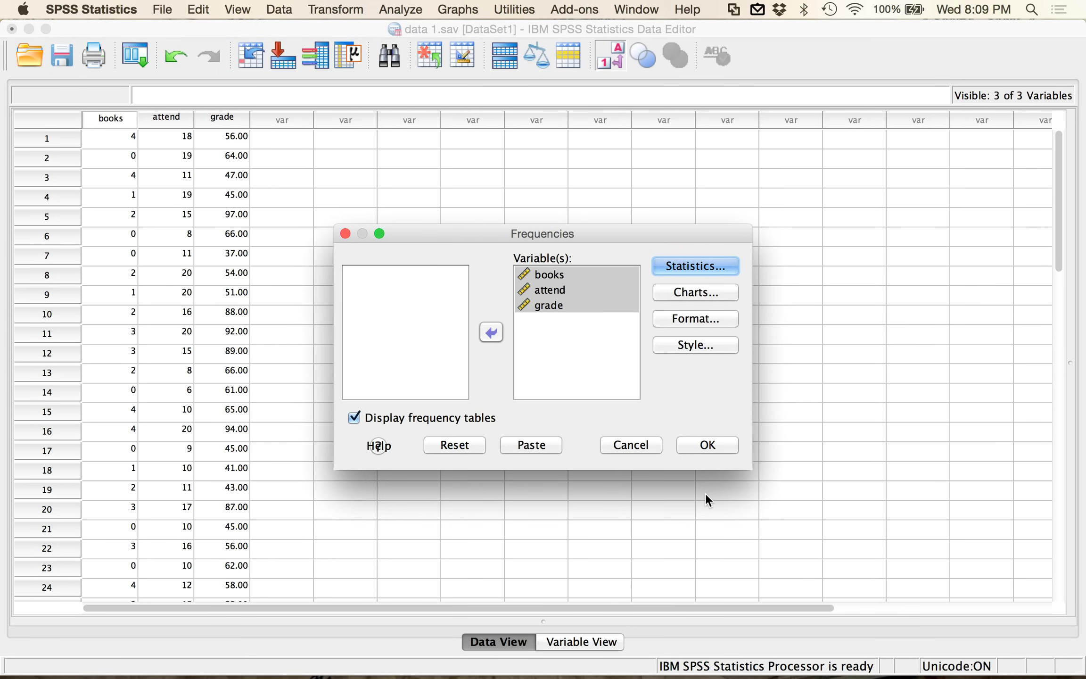
pyautogui.click(430, 416)
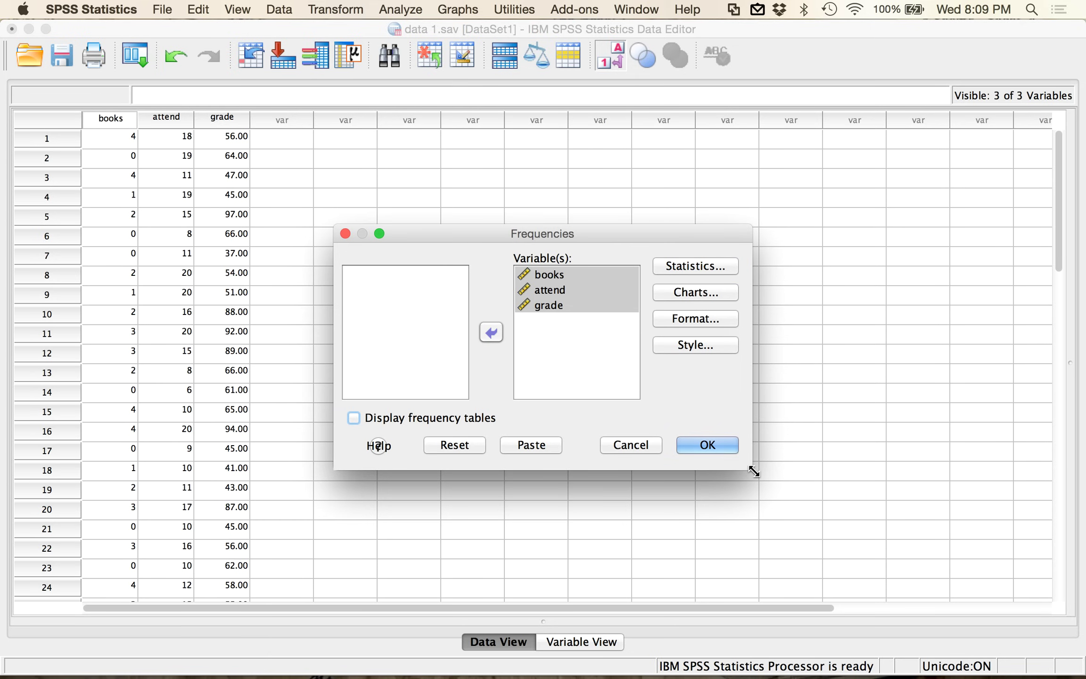
pyautogui.click(700, 447)
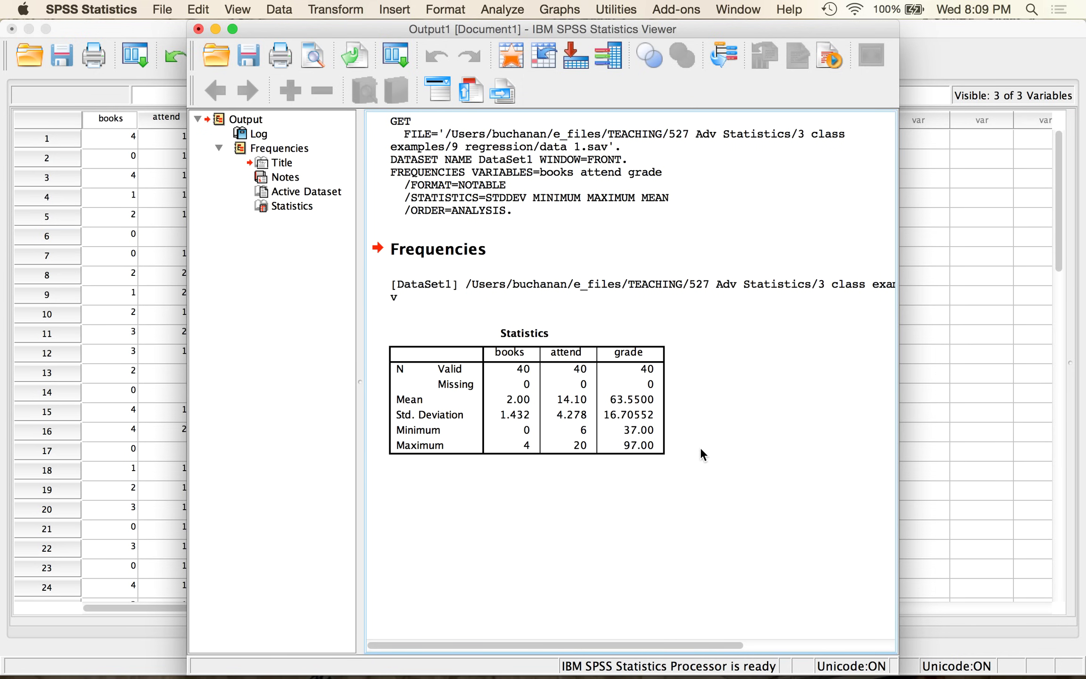
# Examine the Statistics table for missing data, ranges, means and standard deviations of books, attend and grade
pyautogui.click(503, 453)
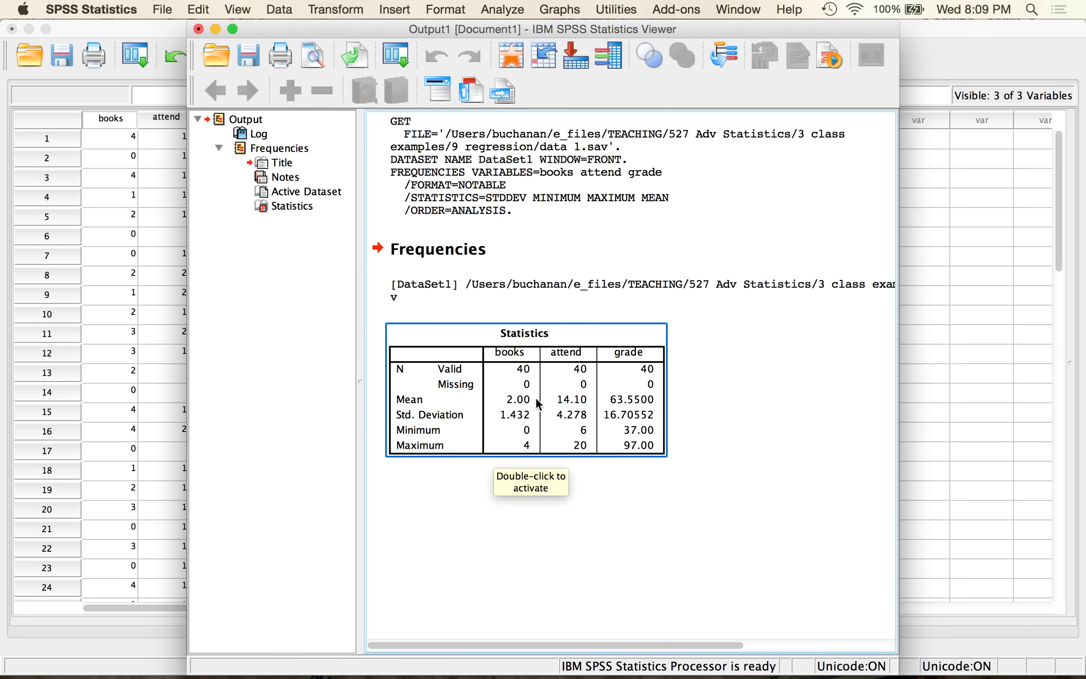
pyautogui.click(591, 464)
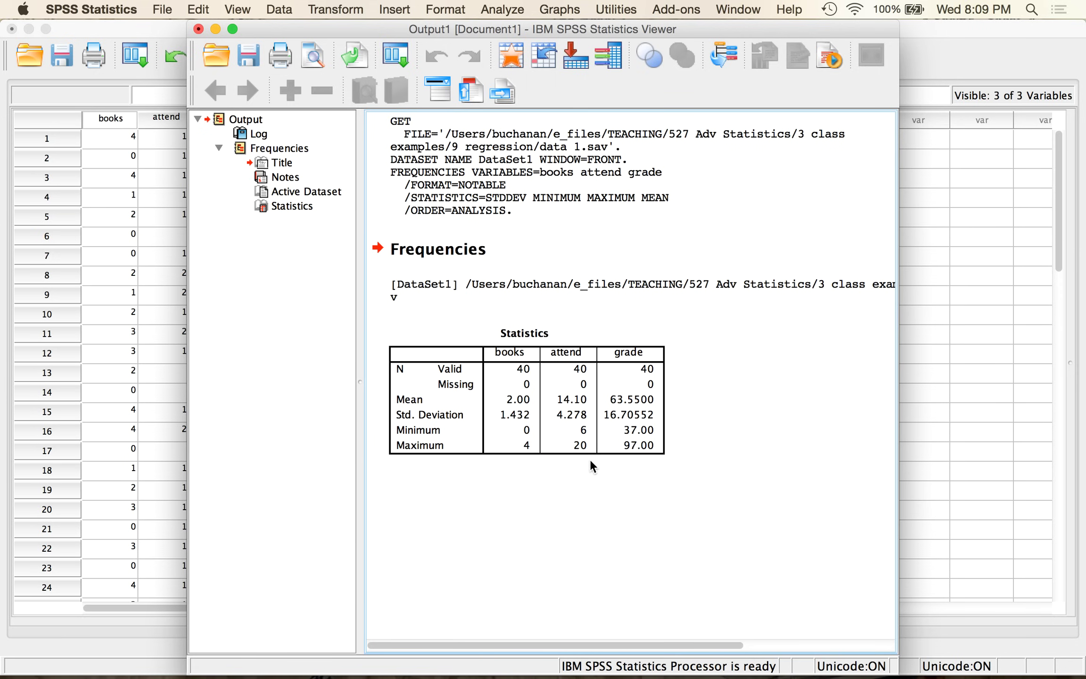
pyautogui.click(530, 409)
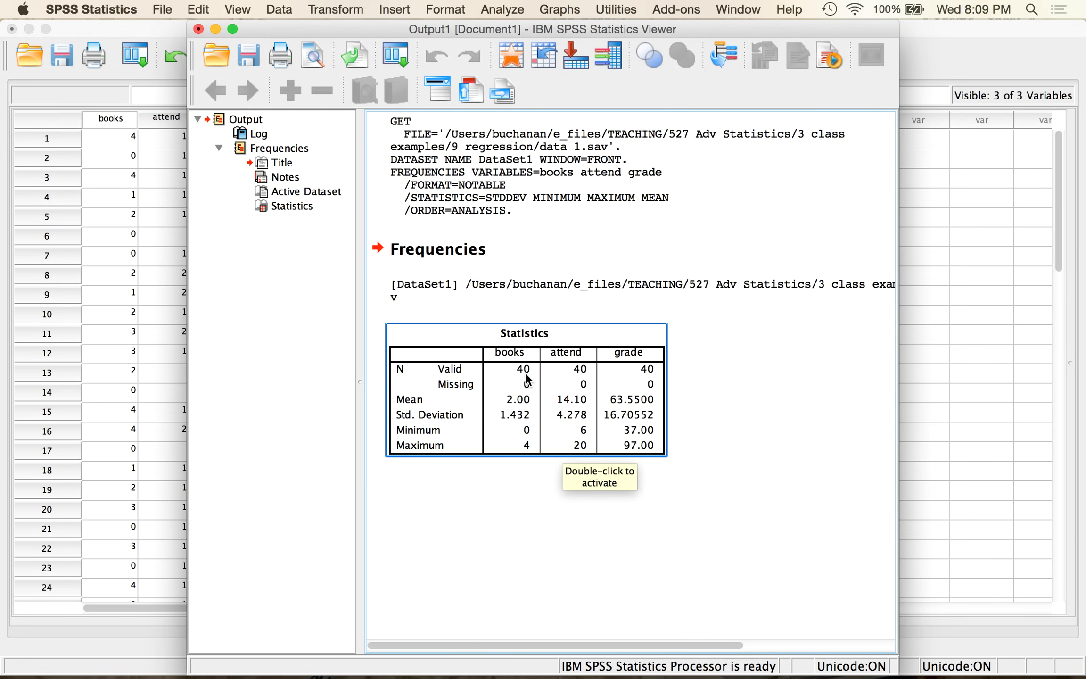
pyautogui.click(685, 397)
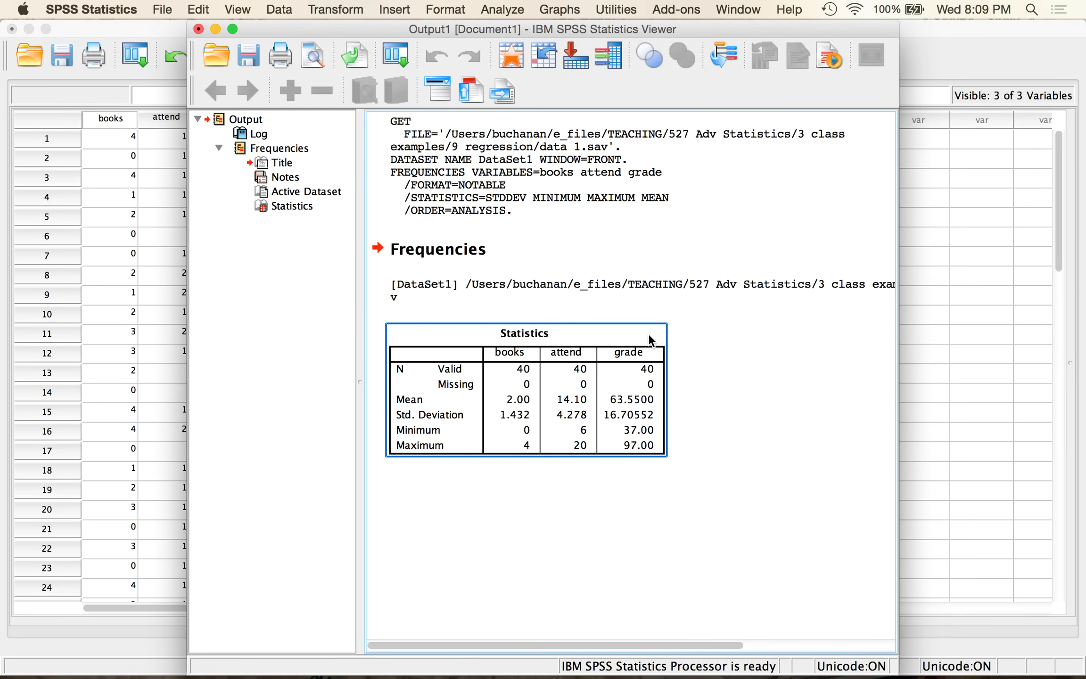
# Set up a Linear Regression with grade as the dependent variable and books and attend as the independent variables
pyautogui.click(505, 8)
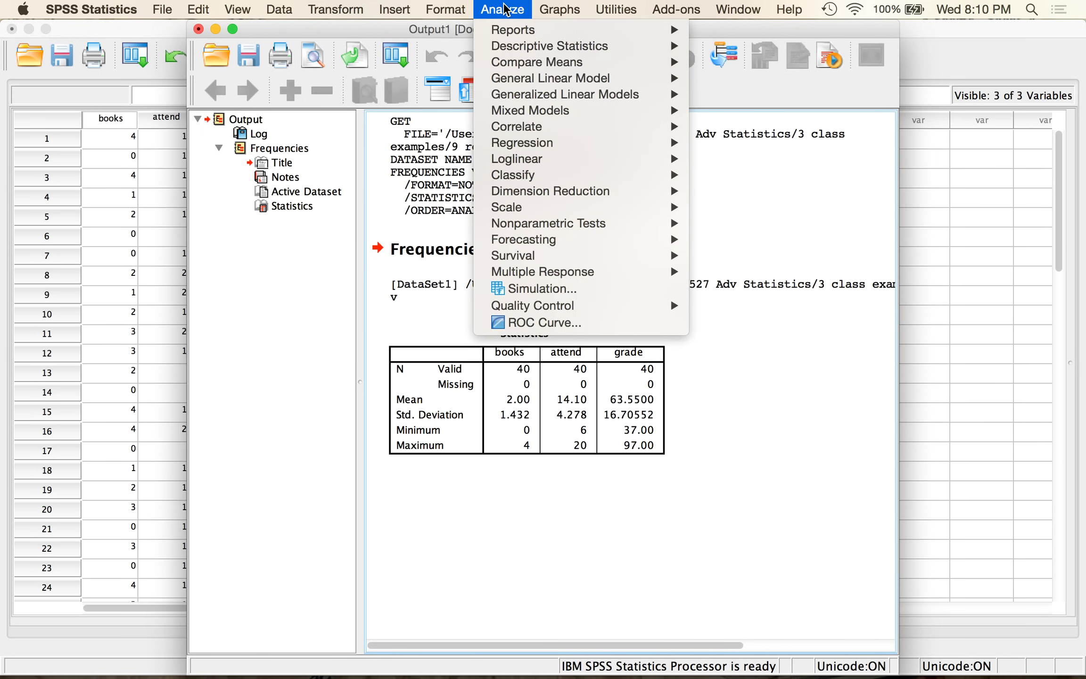
pyautogui.moveTo(527, 142)
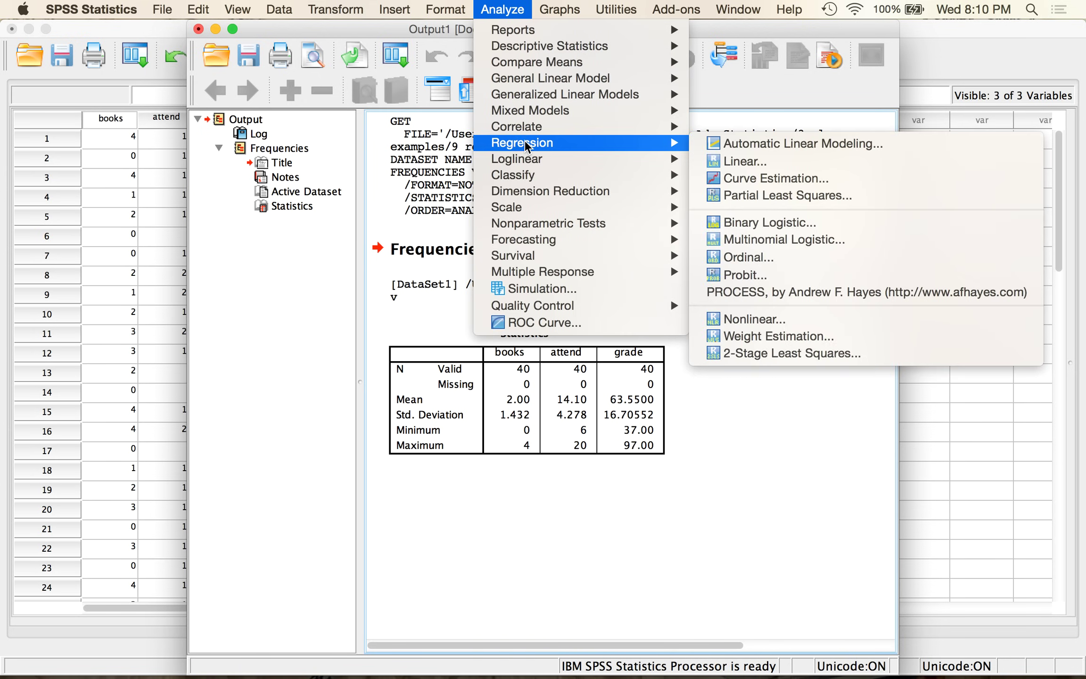
pyautogui.click(764, 162)
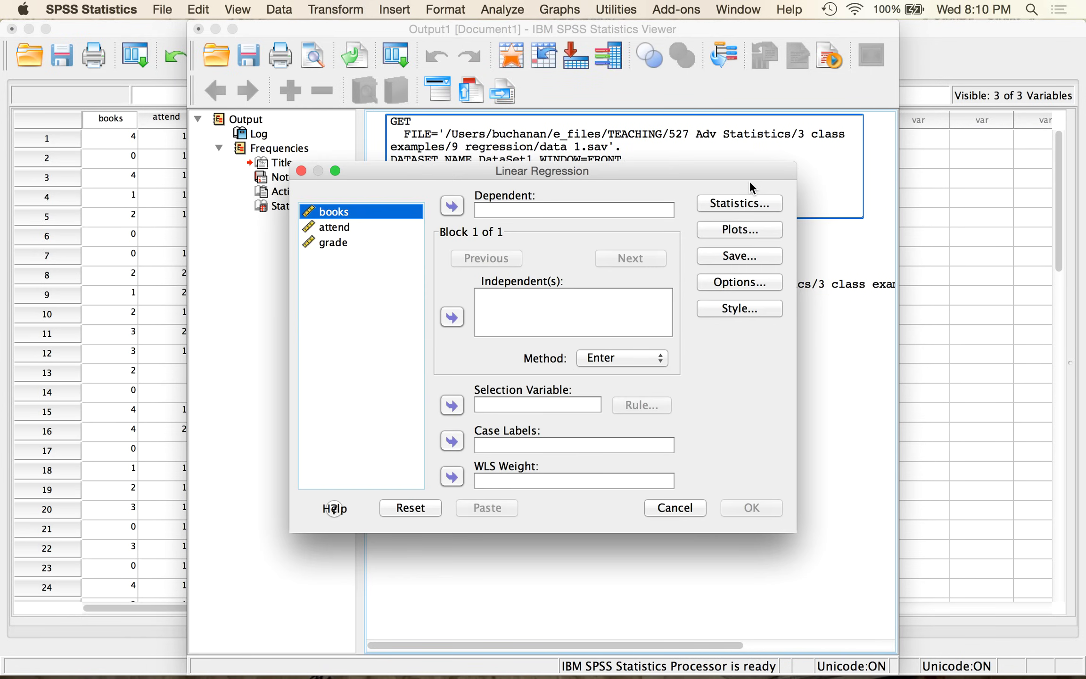
pyautogui.click(309, 245)
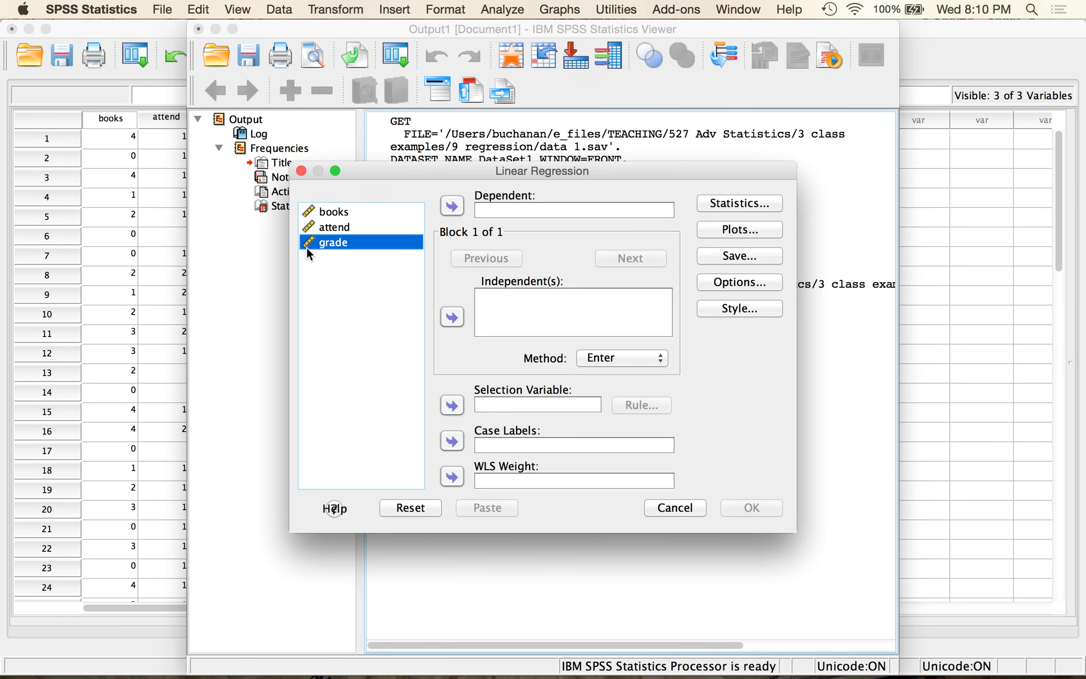
pyautogui.click(451, 205)
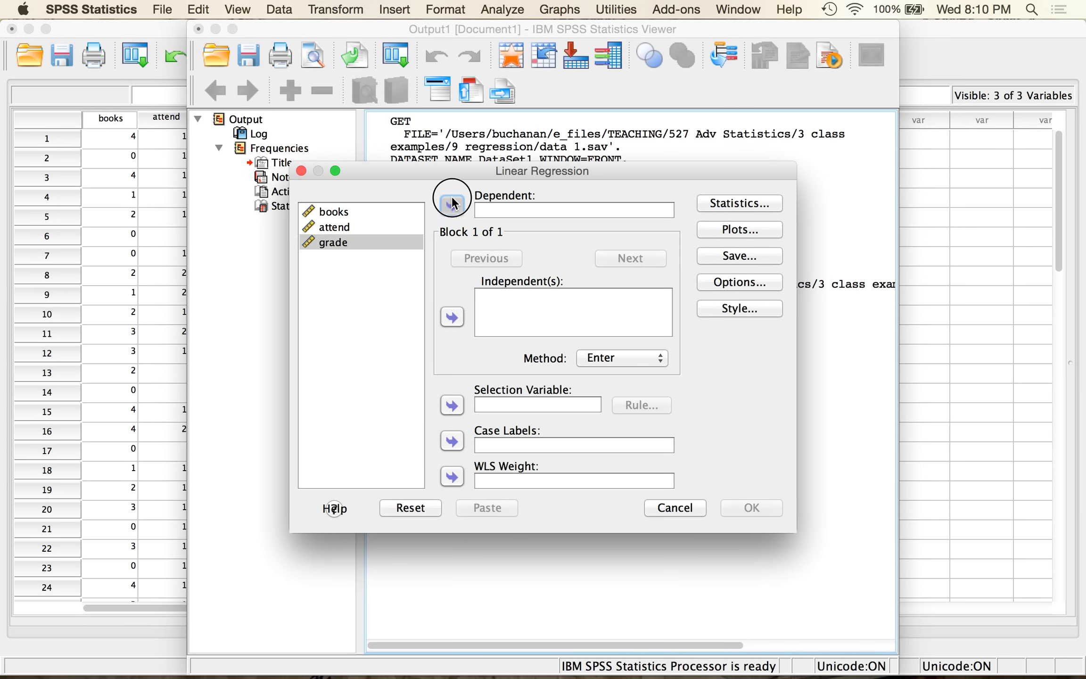
pyautogui.click(377, 229)
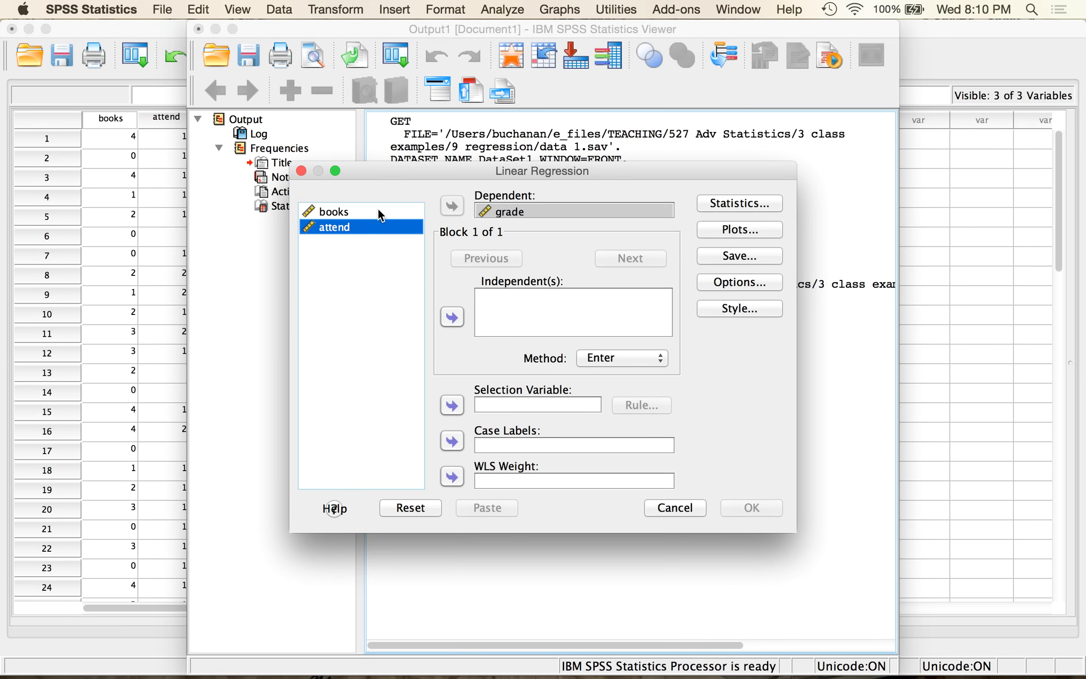
pyautogui.keyDown('shift'); pyautogui.click(378, 213); pyautogui.keyUp('shift')
pyautogui.click(452, 318)
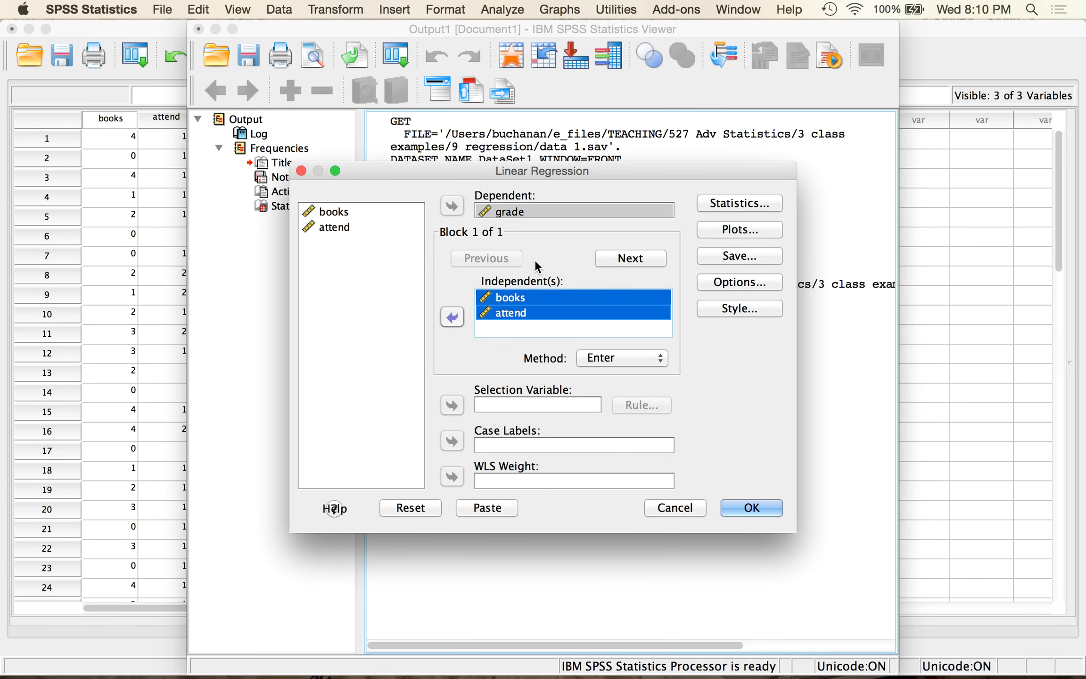
# Request a regression scatterplot with *ZPRED on Y and *ZRESID on X, plus the residual histogram and normal probability plot
pyautogui.click(728, 231)
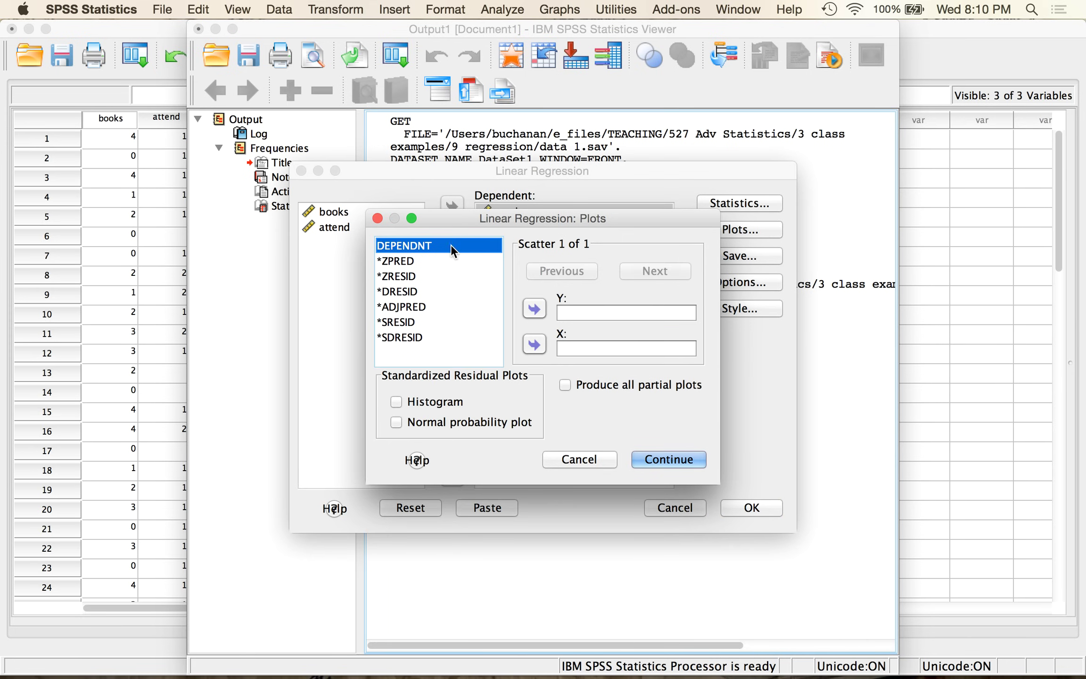
pyautogui.click(443, 261)
pyautogui.click(533, 309)
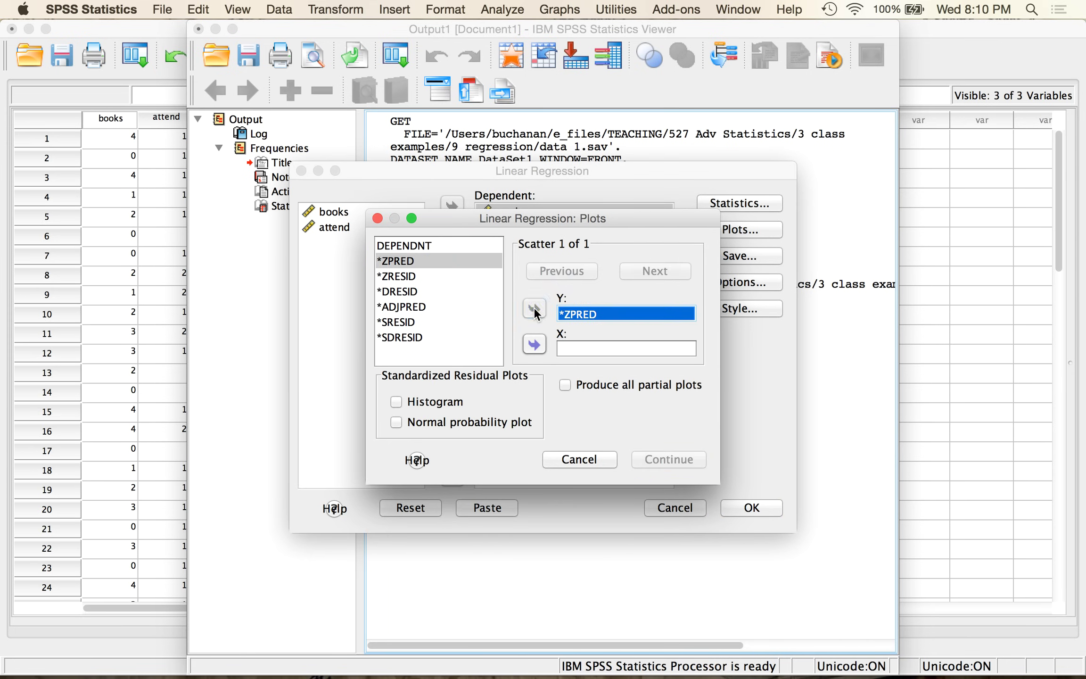
pyautogui.click(432, 277)
pyautogui.click(534, 344)
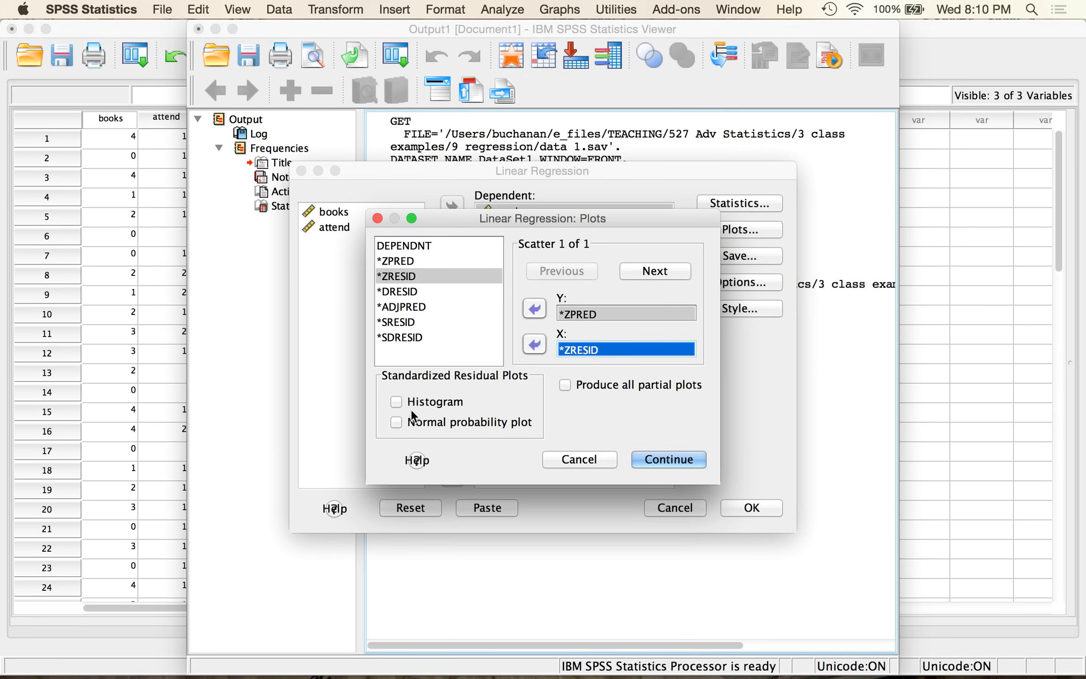
pyautogui.click(397, 402)
pyautogui.click(416, 425)
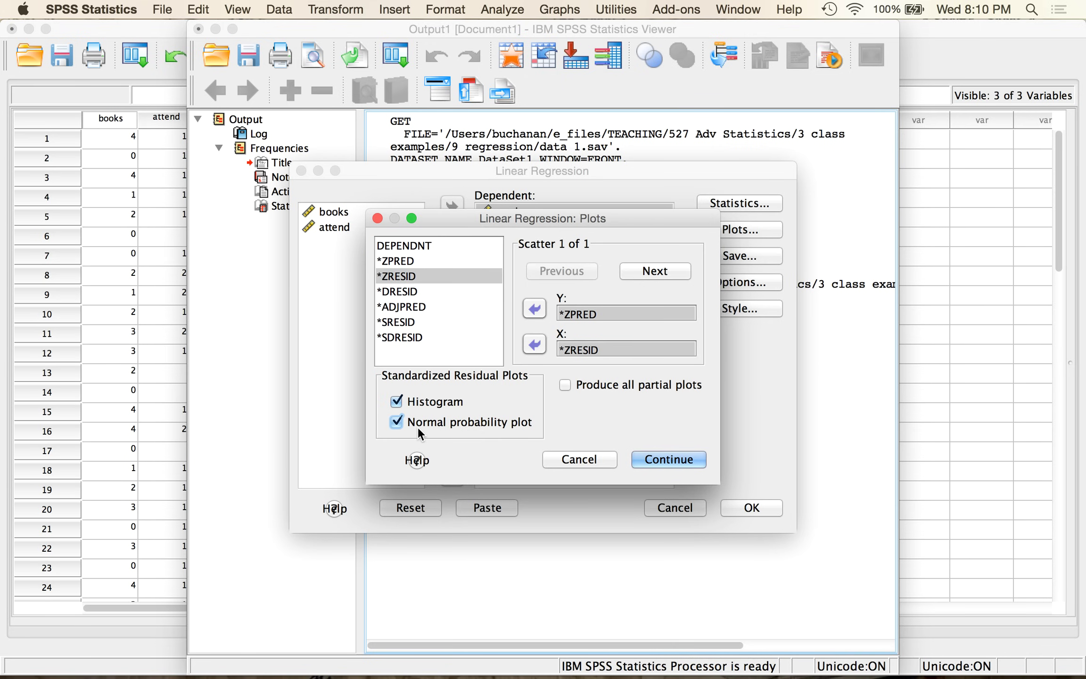
pyautogui.click(668, 458)
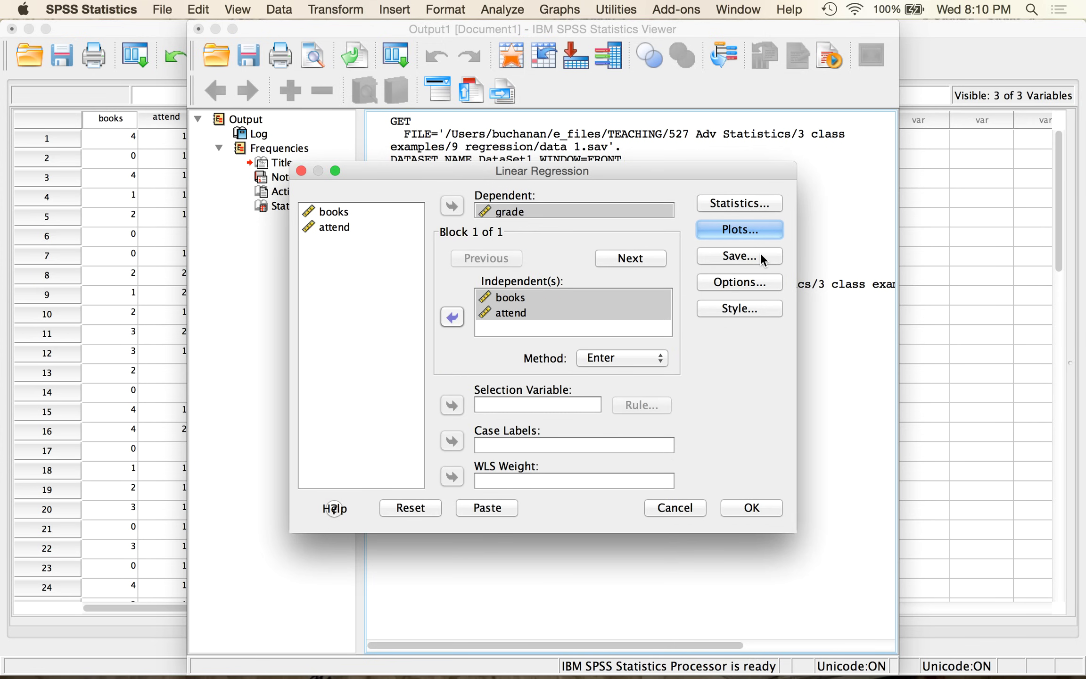
# Set the regression to save Mahalanobis distances, Cook's distances and leverage values for each case
pyautogui.click(760, 255)
pyautogui.click(409, 252)
pyautogui.click(377, 272)
pyautogui.click(380, 292)
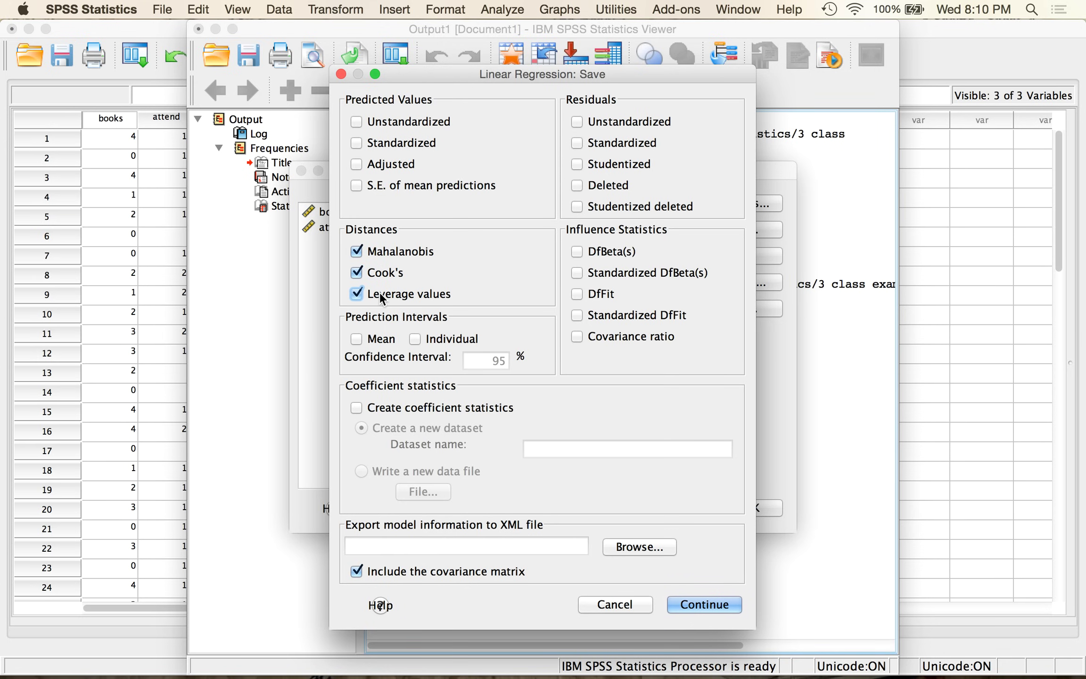
pyautogui.click(710, 607)
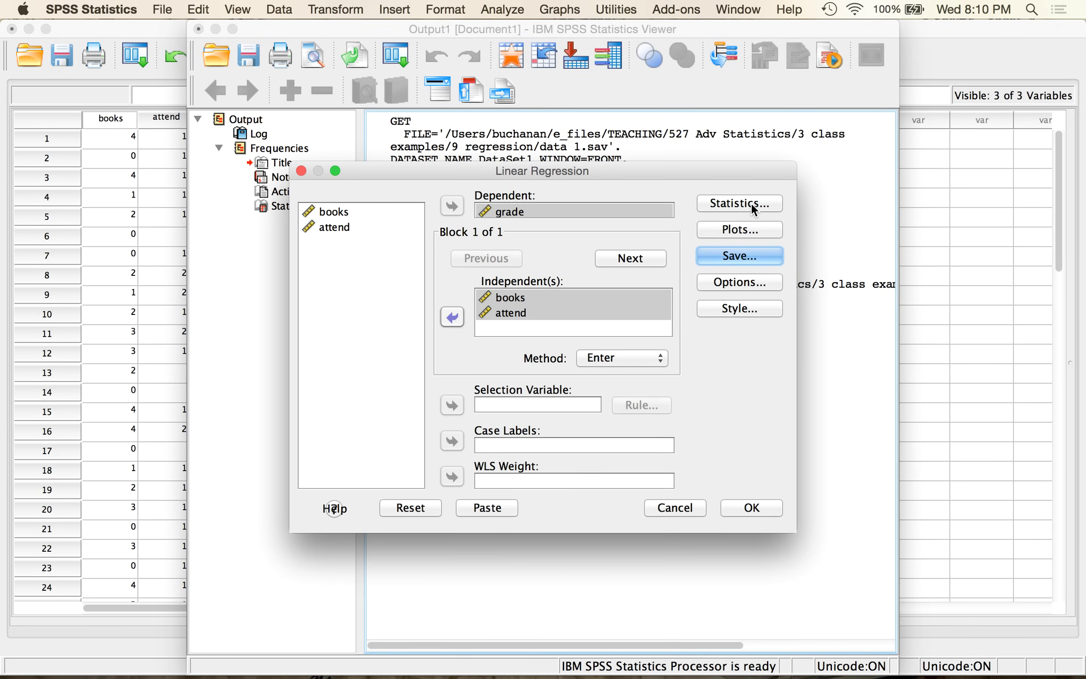
# Review the optional statistics of the regression, leave them, and run the linear regression
pyautogui.click(751, 205)
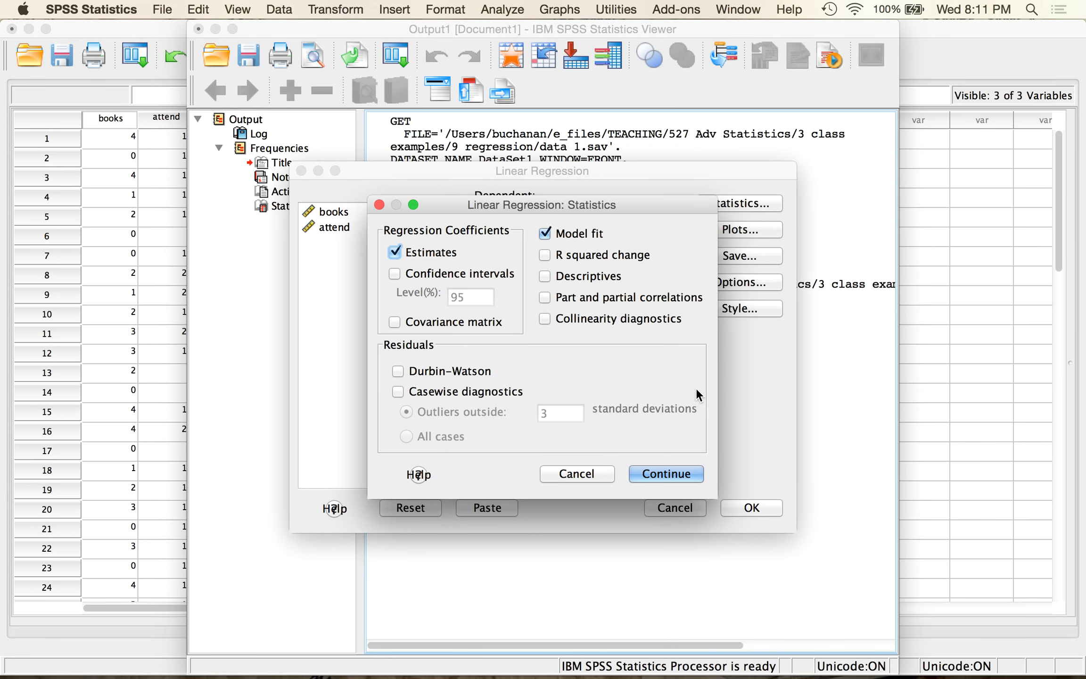
pyautogui.click(602, 470)
pyautogui.click(749, 509)
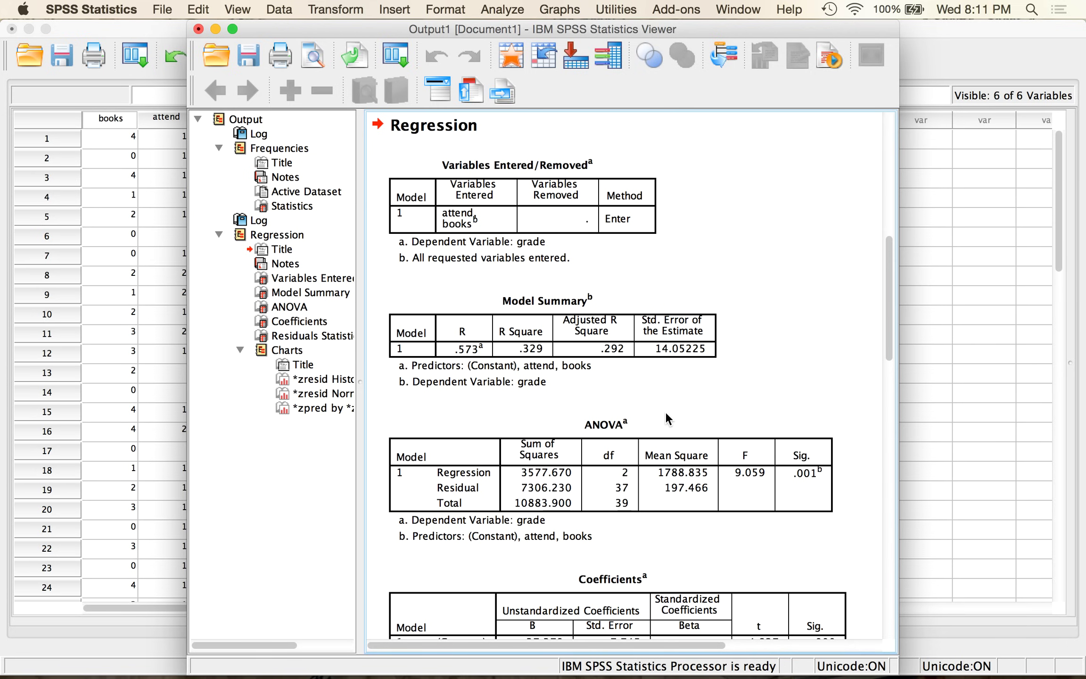
# Return to the SPSS data editor and inspect the saved MAH_1, COO_1 and LEV_1 columns
pyautogui.click(514, 46)
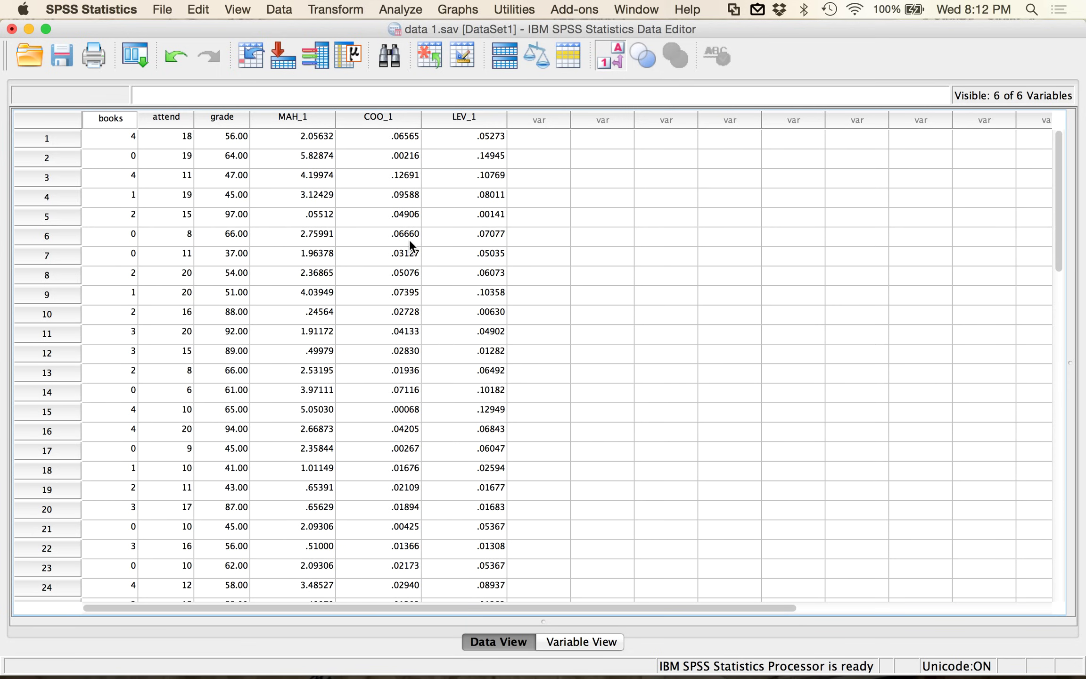
pyautogui.scroll(-1, 531, 184)
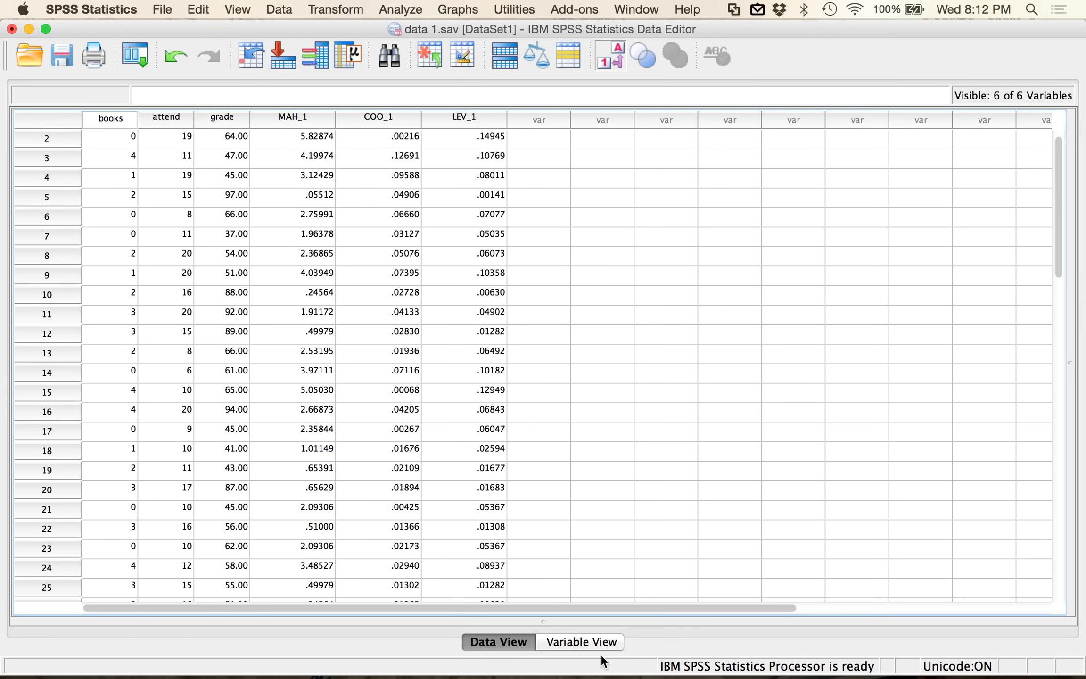
# Switch to Word, create a blank Word Document and place its window beside the SPSS data
pyautogui.moveTo(357, 673)
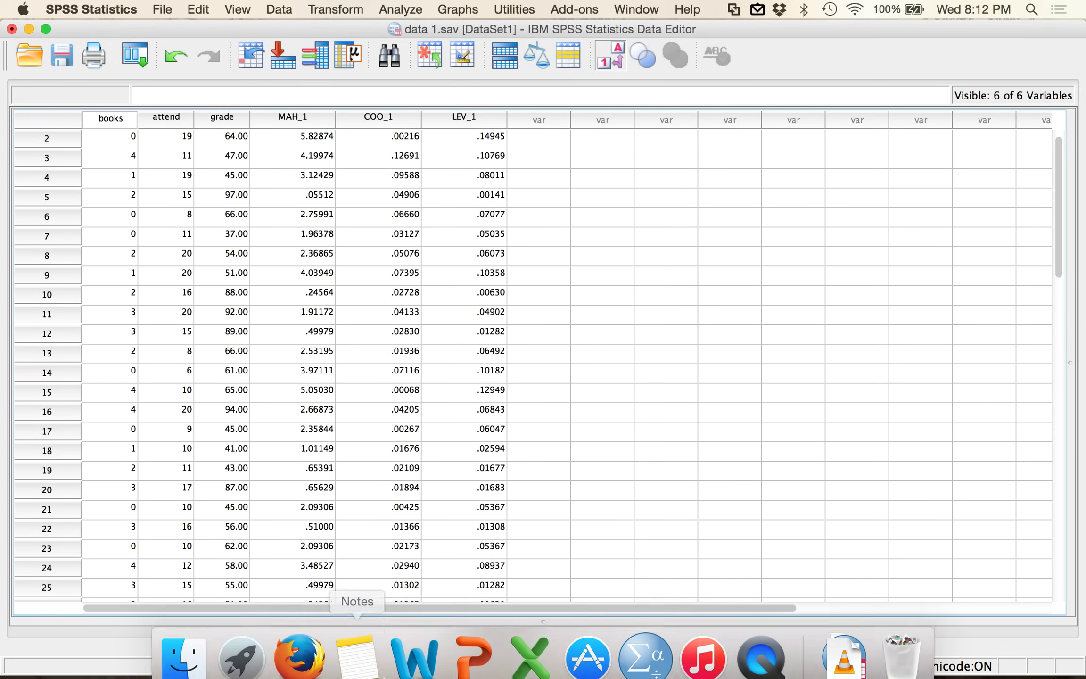
pyautogui.click(433, 650)
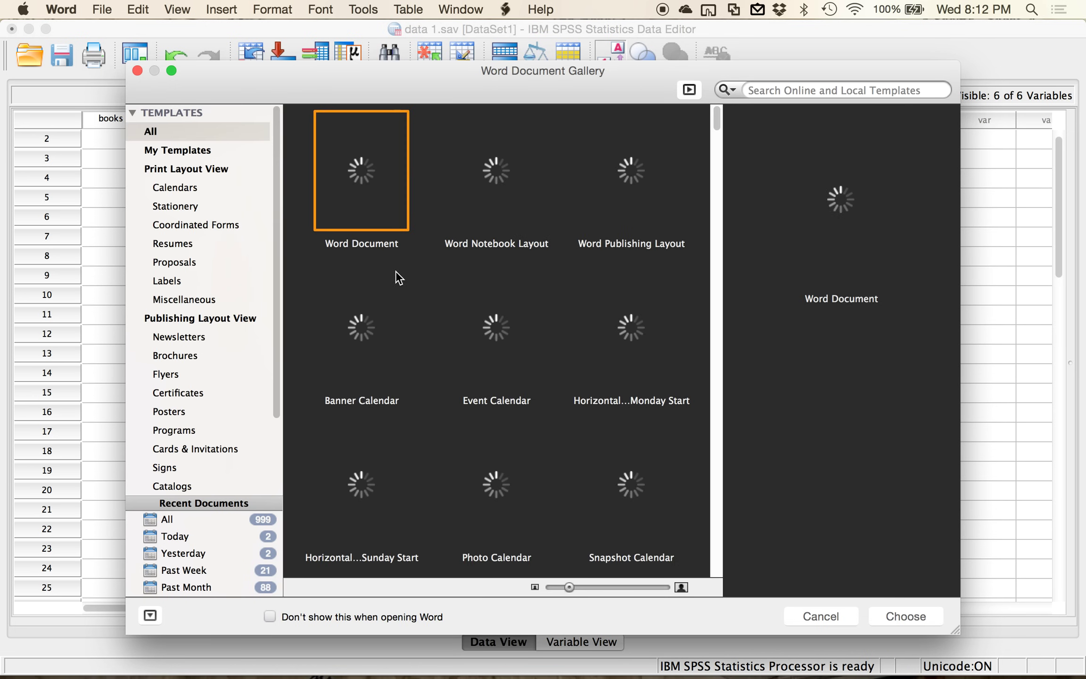
pyautogui.doubleClick(369, 209)
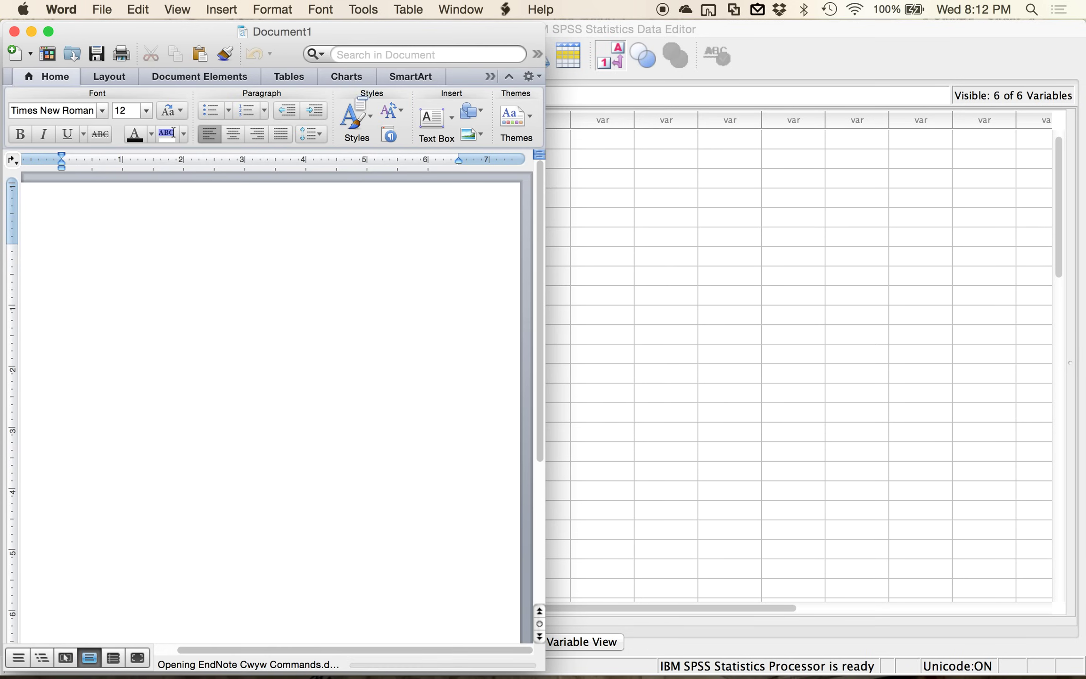
pyautogui.moveTo(327, 58); pyautogui.dragTo(1070, 97)
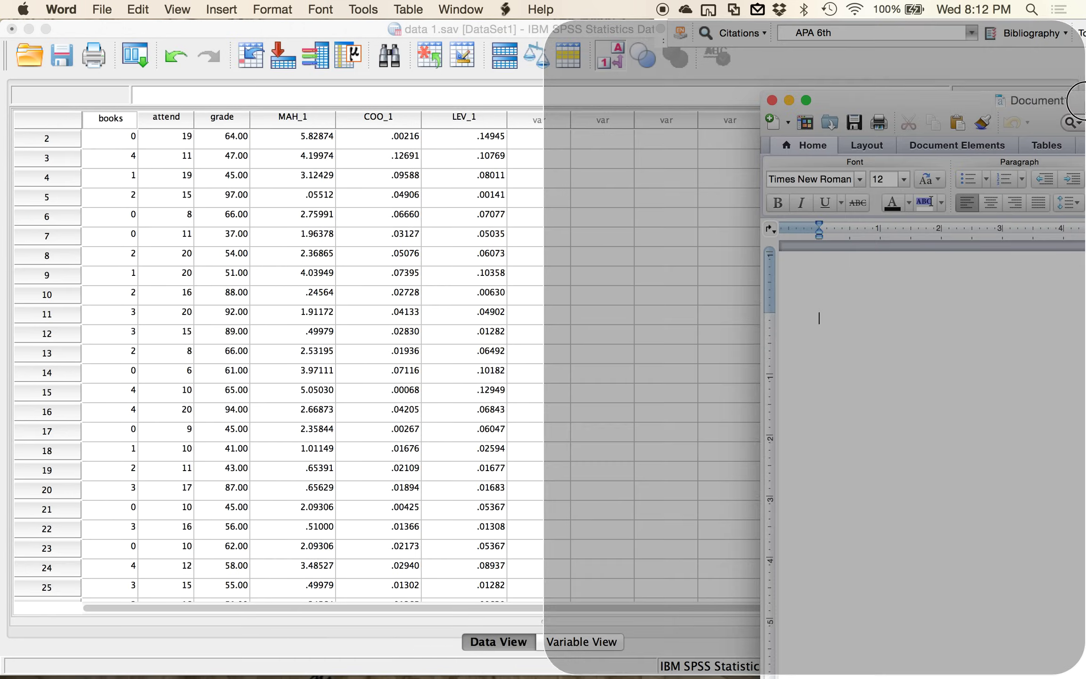
# Write "Mahalanobis" as the first line of the Word document and start a new line below it
pyautogui.write('Mahal')
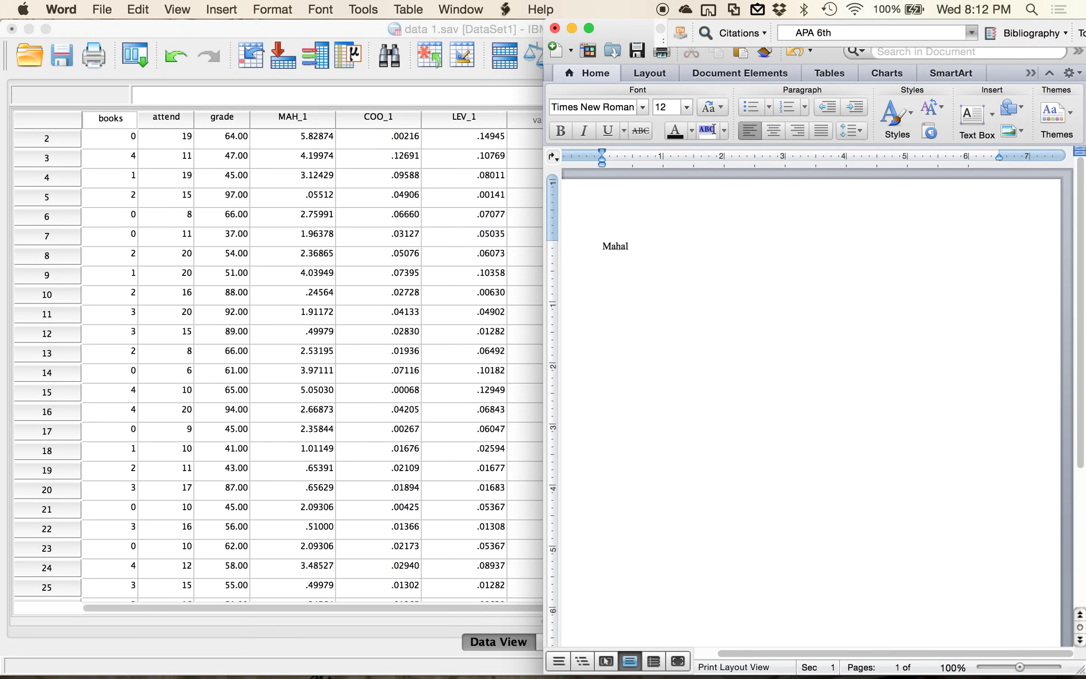
pyautogui.write('anobis')
pyautogui.click(1027, 668)
pyautogui.moveTo(1027, 668); pyautogui.dragTo(1029, 668)
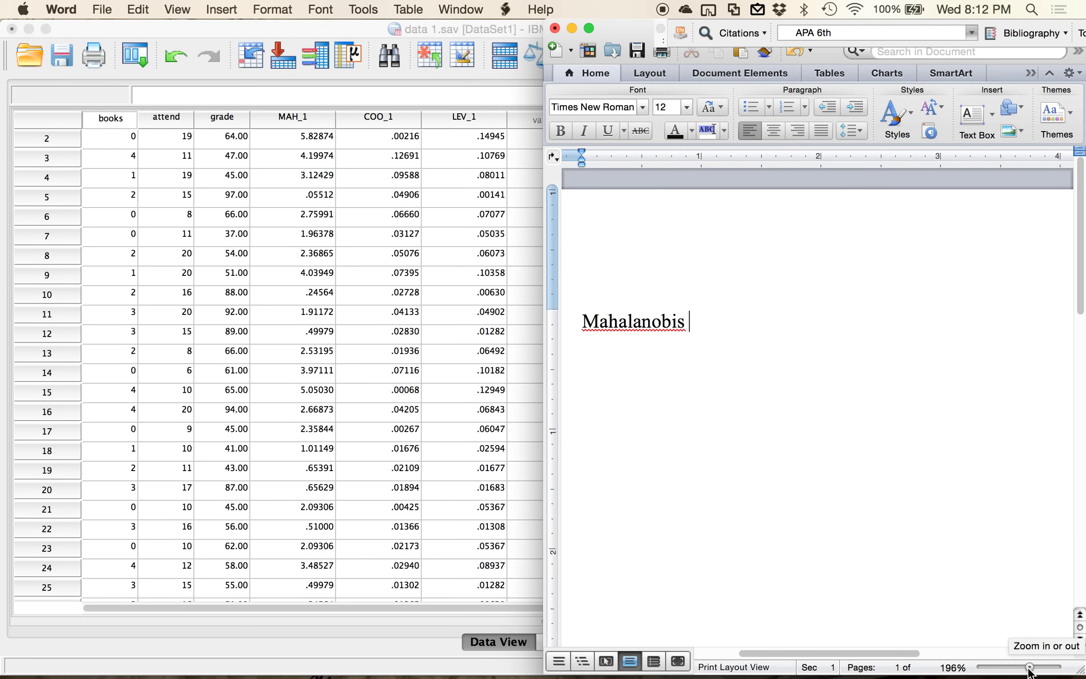
pyautogui.write('=')
pyautogui.press('BackSpace')
pyautogui.press('Return')
# Write "X2 df = 2 p < .001 =" on the line below the Mahalanobis heading
pyautogui.write('X2 df = ')
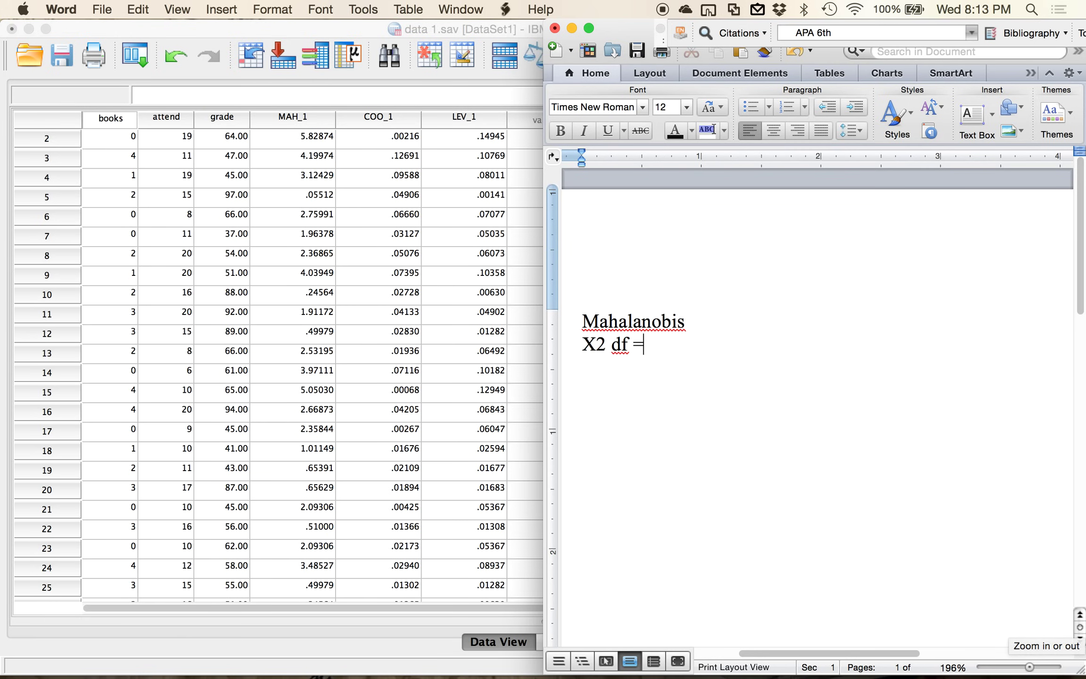
pyautogui.write('2,')
pyautogui.press('BackSpace')
pyautogui.write('p')
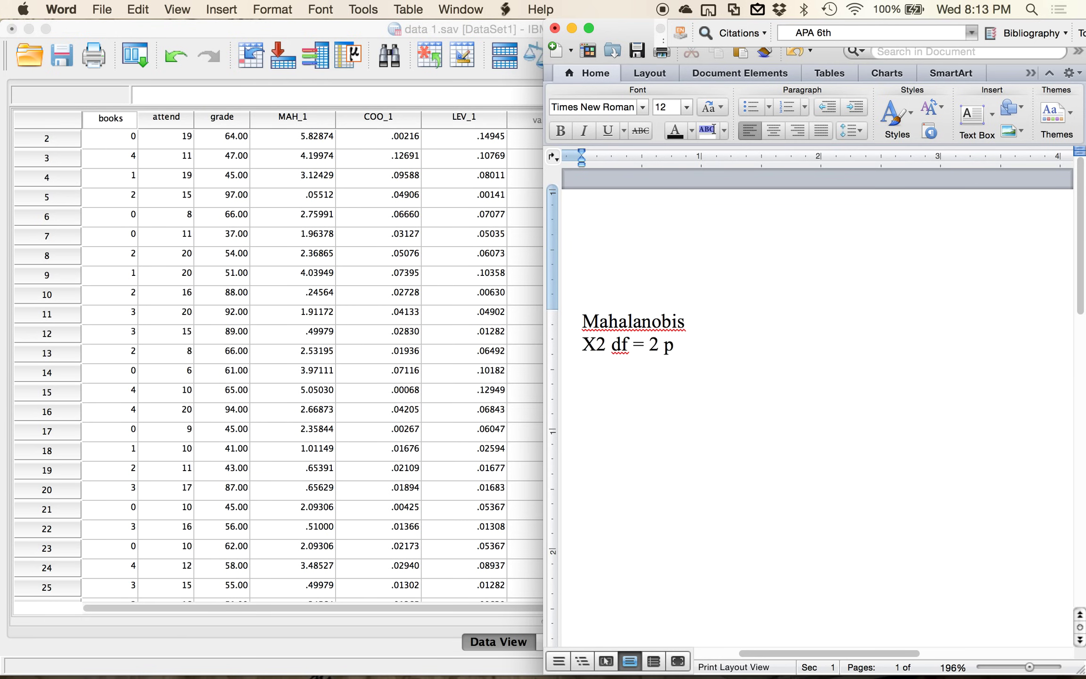
pyautogui.write(' < .001 =')
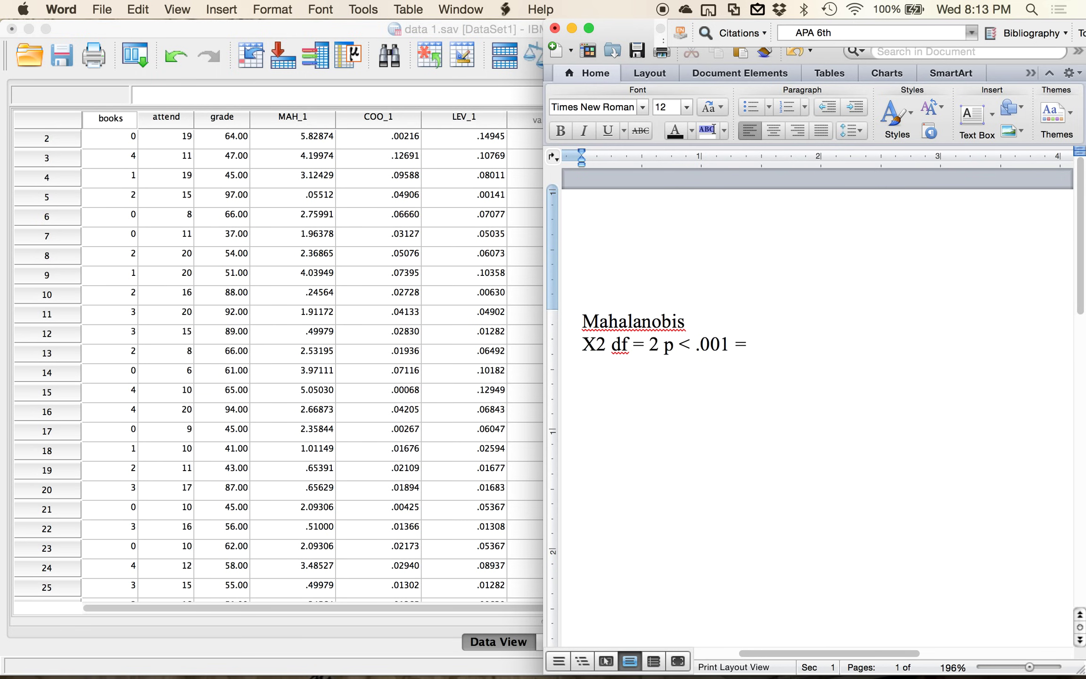
# Search the computer for "chi square table", open 2 chi square table.pdf in Adobe Reader, and highlight the df 2 row
pyautogui.click(1027, 8)
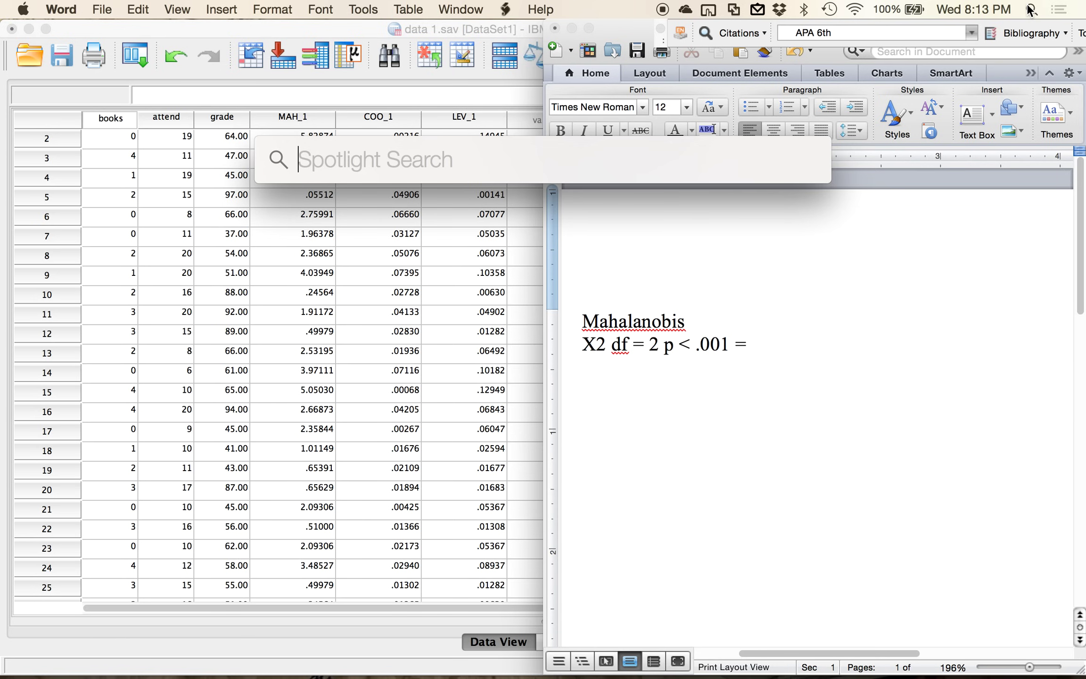
pyautogui.write('squ')
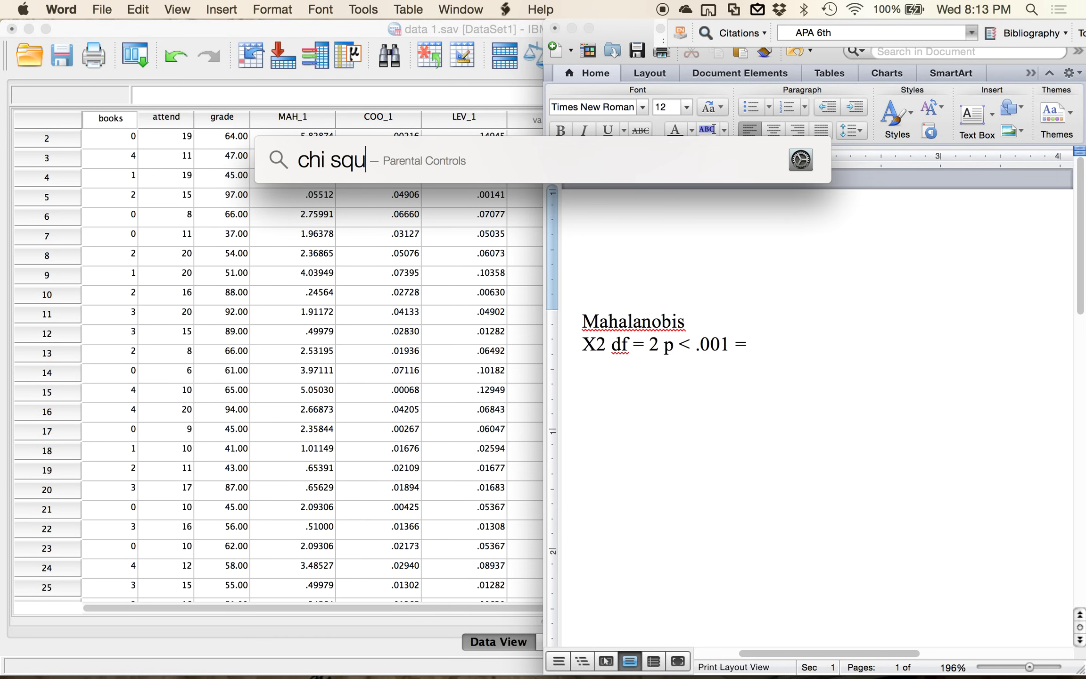
pyautogui.write('are table')
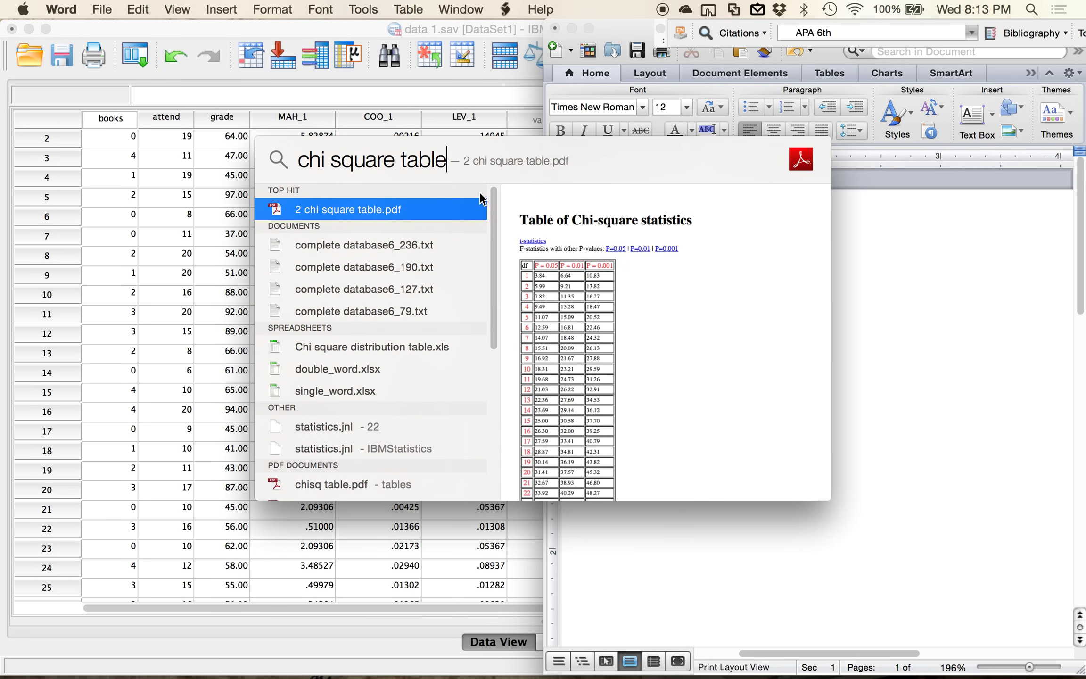
pyautogui.press('Escape')
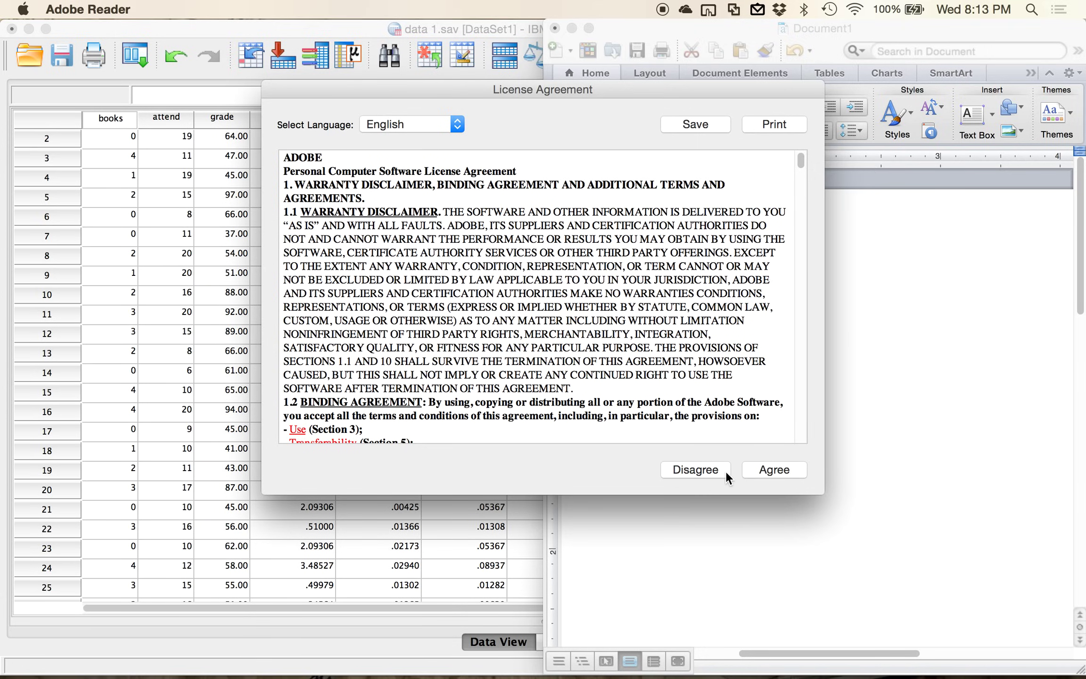
pyautogui.click(764, 471)
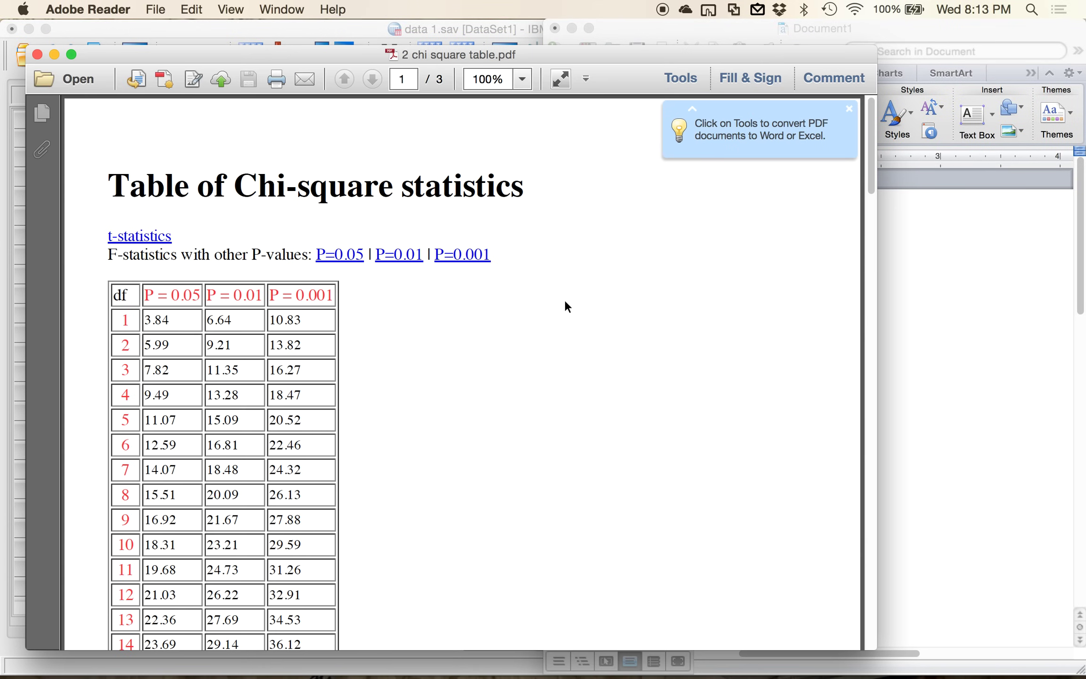
pyautogui.moveTo(122, 346); pyautogui.dragTo(286, 343)
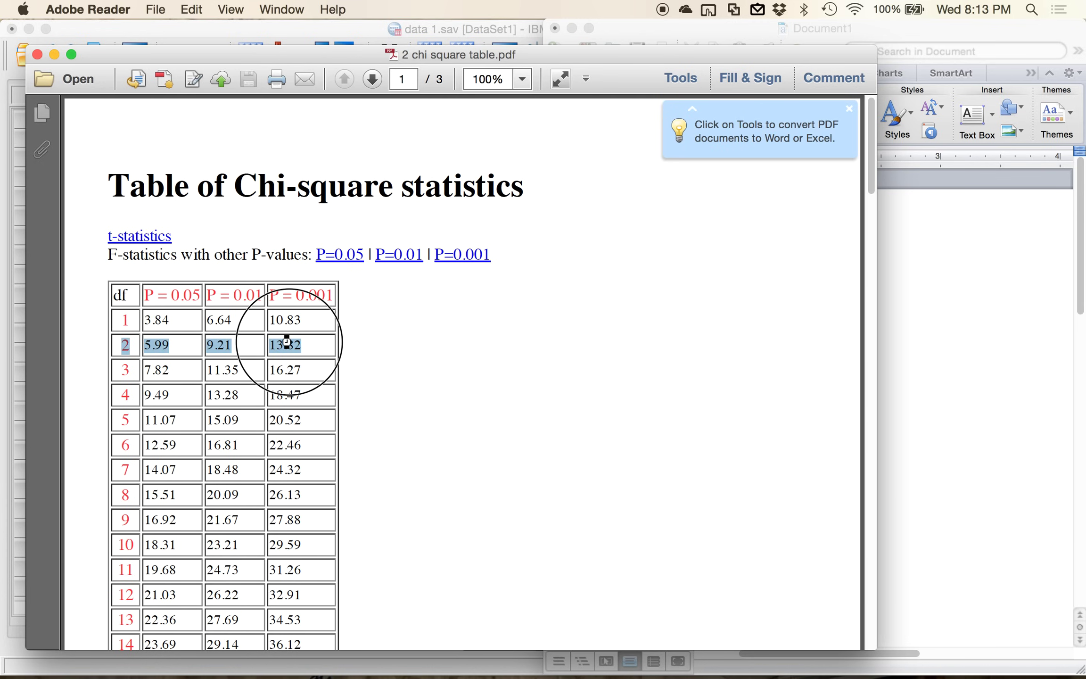
# Switch to Word, enter 13.82 as the Mahalanobis cutoff, and close the chi-square table PDF and Adobe Reader
pyautogui.click(915, 365)
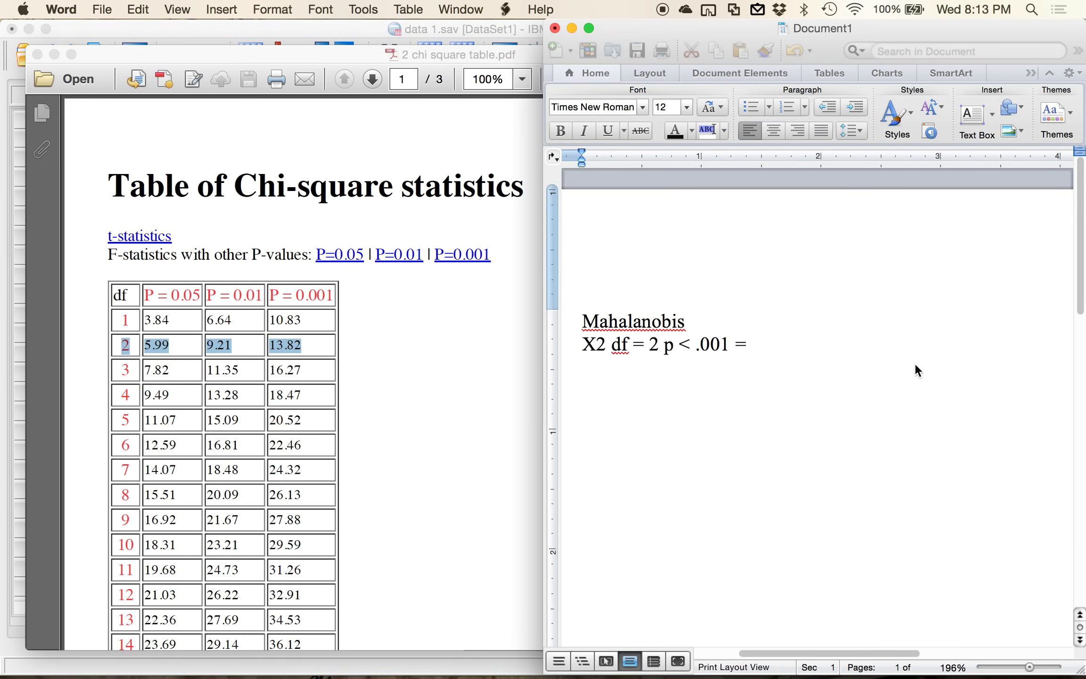
pyautogui.click(820, 345)
pyautogui.write('13.82')
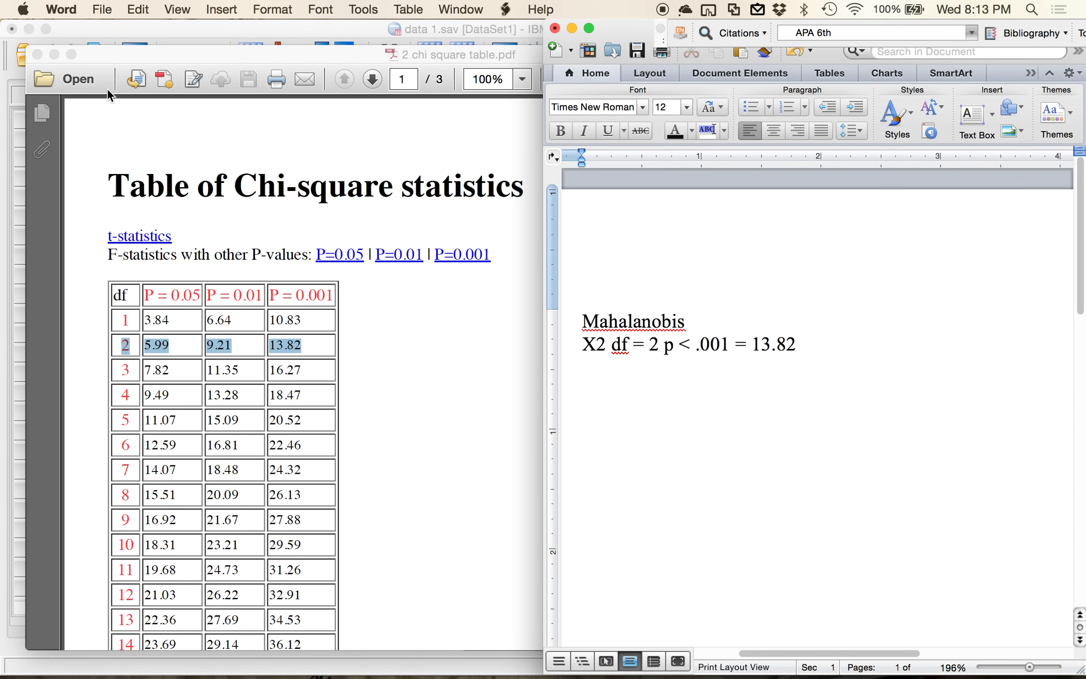
pyautogui.click(37, 55)
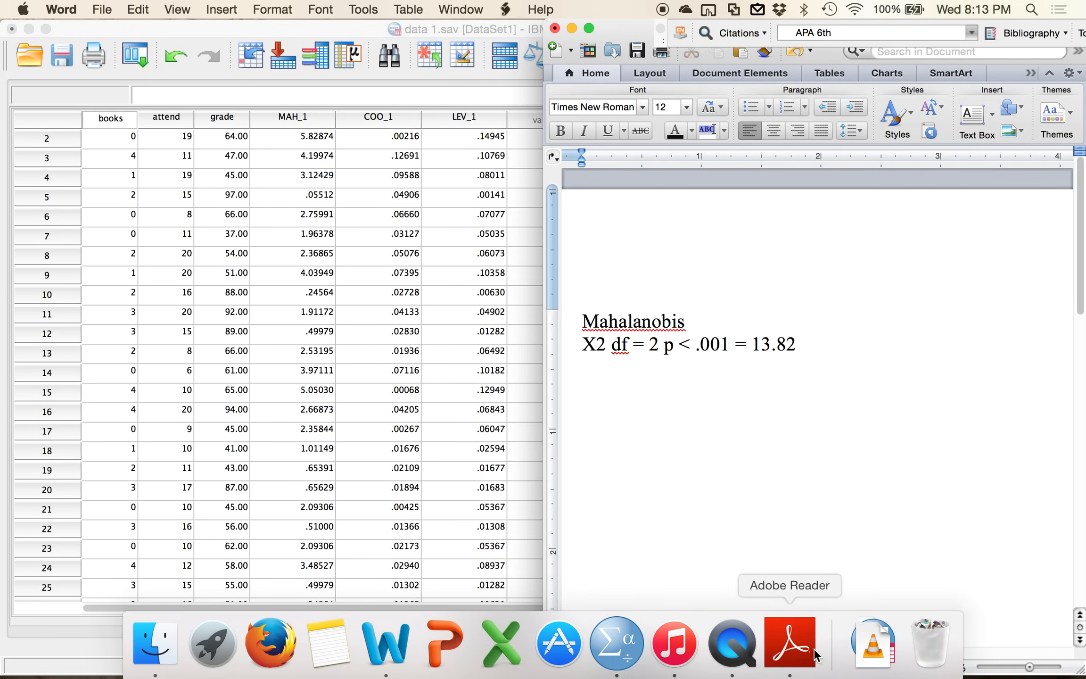
pyautogui.click(794, 656)
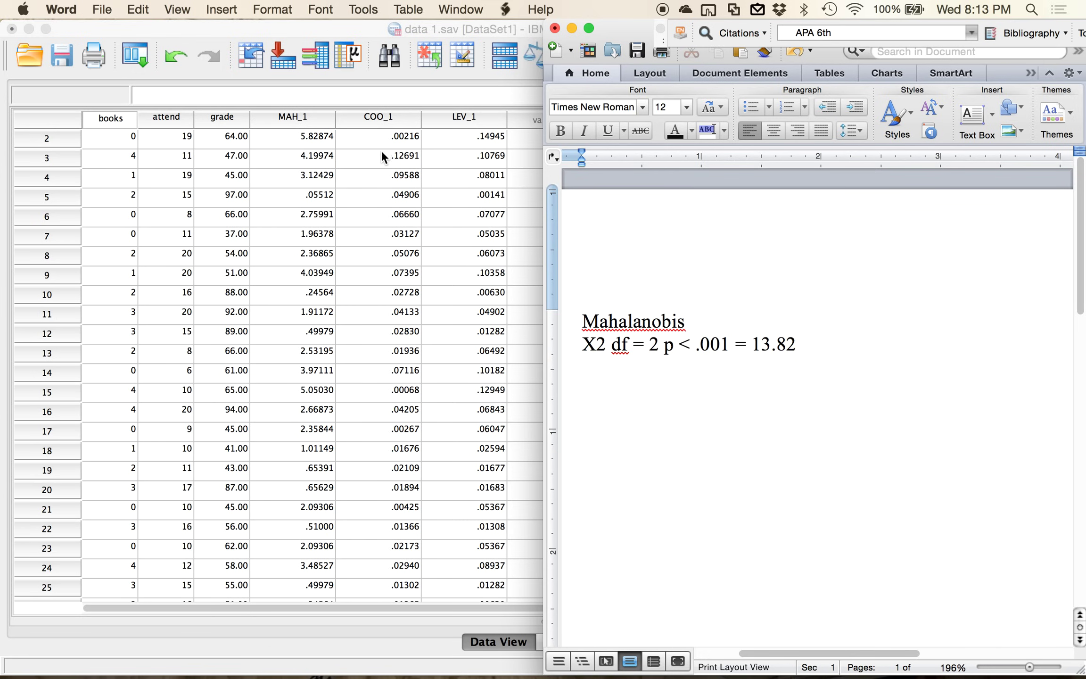
# Add a "Cooks" heading below a blank line, with the formula "4 / N – K – 1" under it
pyautogui.press('Return')
pyautogui.write('Cooks')
pyautogui.press('Return')
pyautogui.write('4 / N - K - 1')
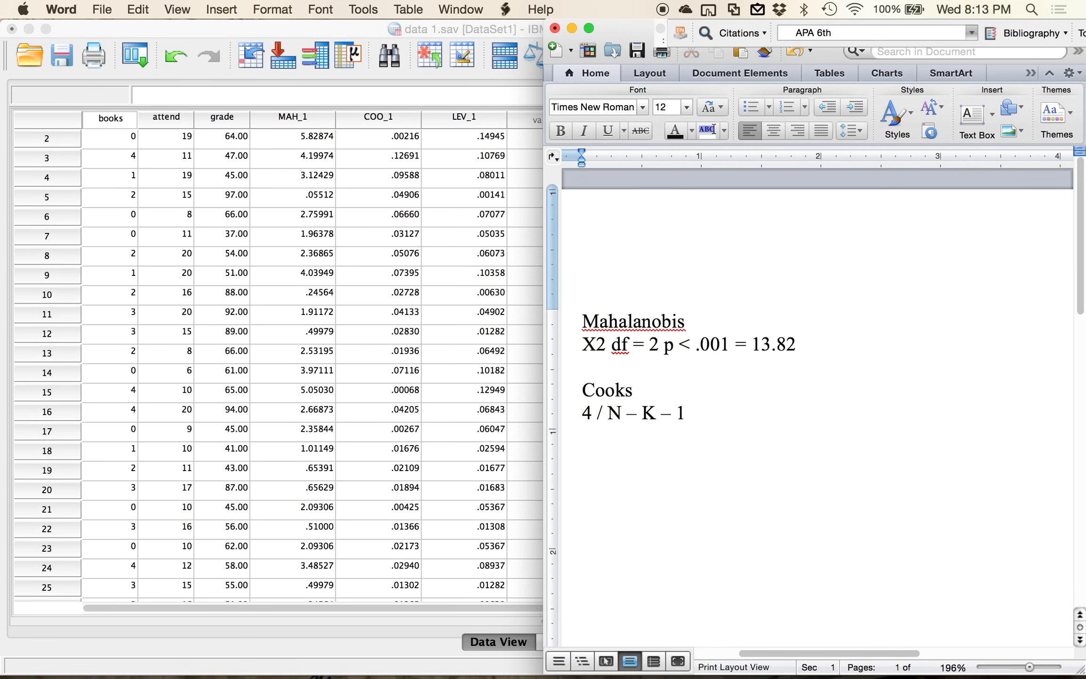
# Check the last case number in the SPSS data and write "4 / 40 – 2 – 1 =" below the Cooks formula
pyautogui.write(' 4')
pyautogui.scroll(-10, 196, 340)
pyautogui.hscroll(2, 196, 340)
pyautogui.scroll(1, 195, 337)
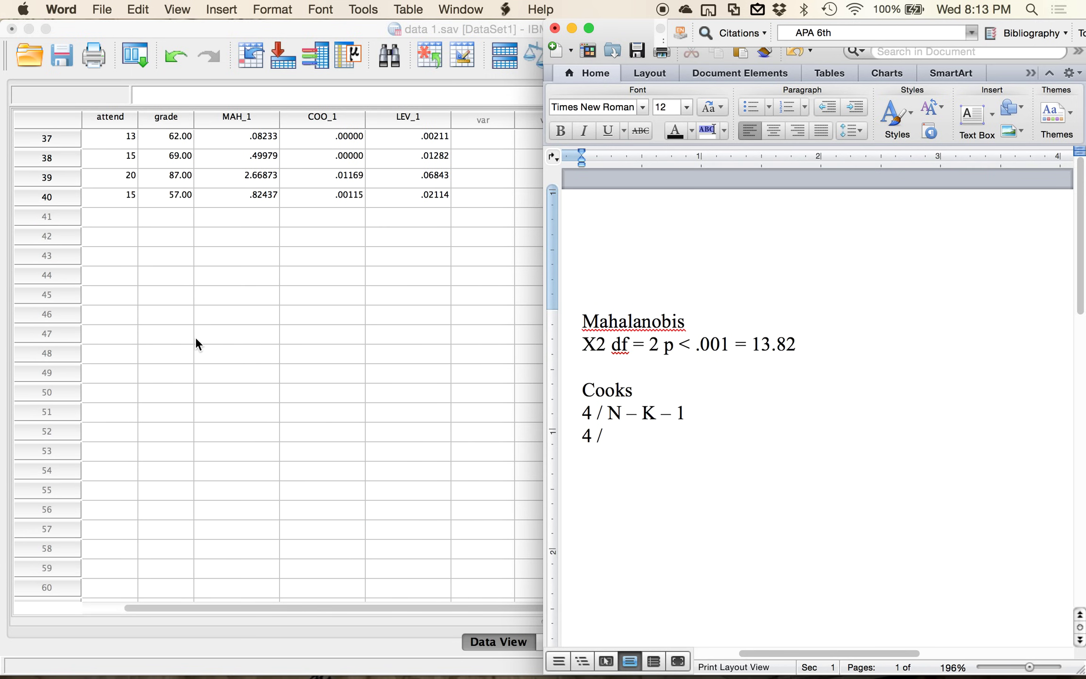
pyautogui.click(638, 456)
pyautogui.click(629, 439)
pyautogui.write('40 - 2 - 1 =')
# Open Calculator and move the Word document clear of it so both can be seen together
pyautogui.click(1031, 10)
pyautogui.write('calc')
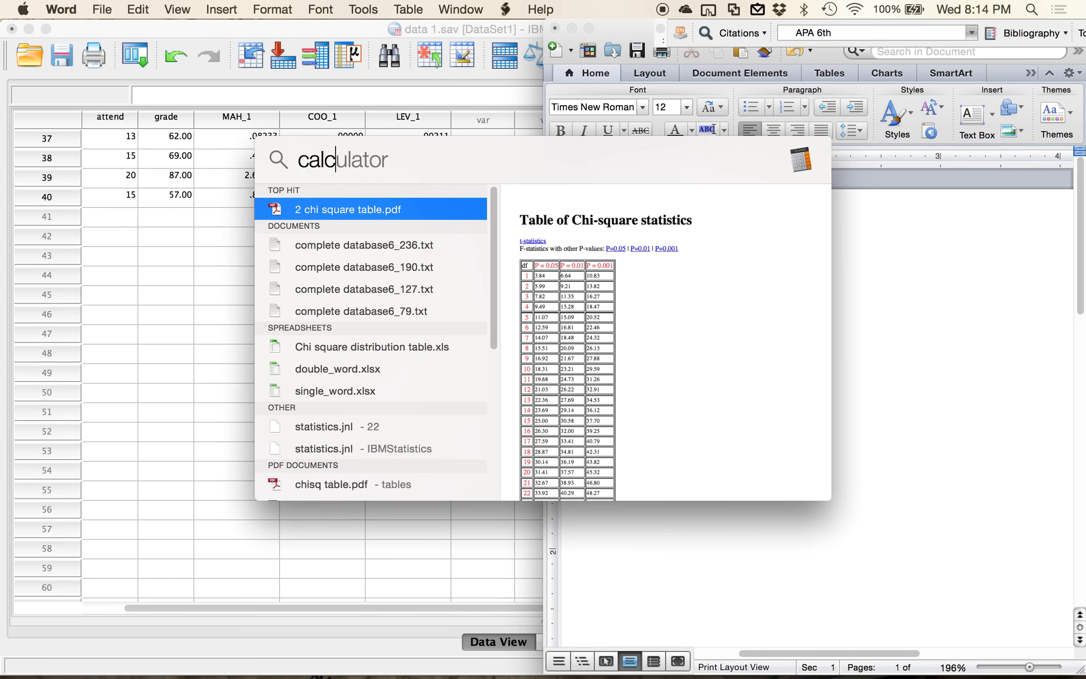
pyautogui.press('Return')
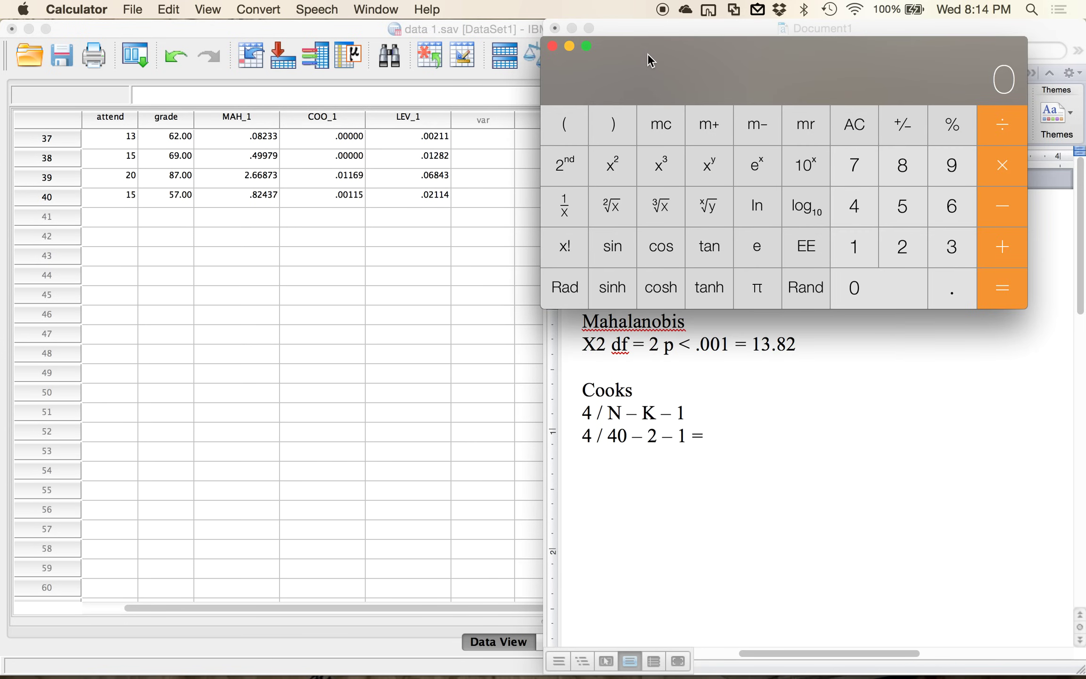
pyautogui.moveTo(679, 31); pyautogui.dragTo(297, 48)
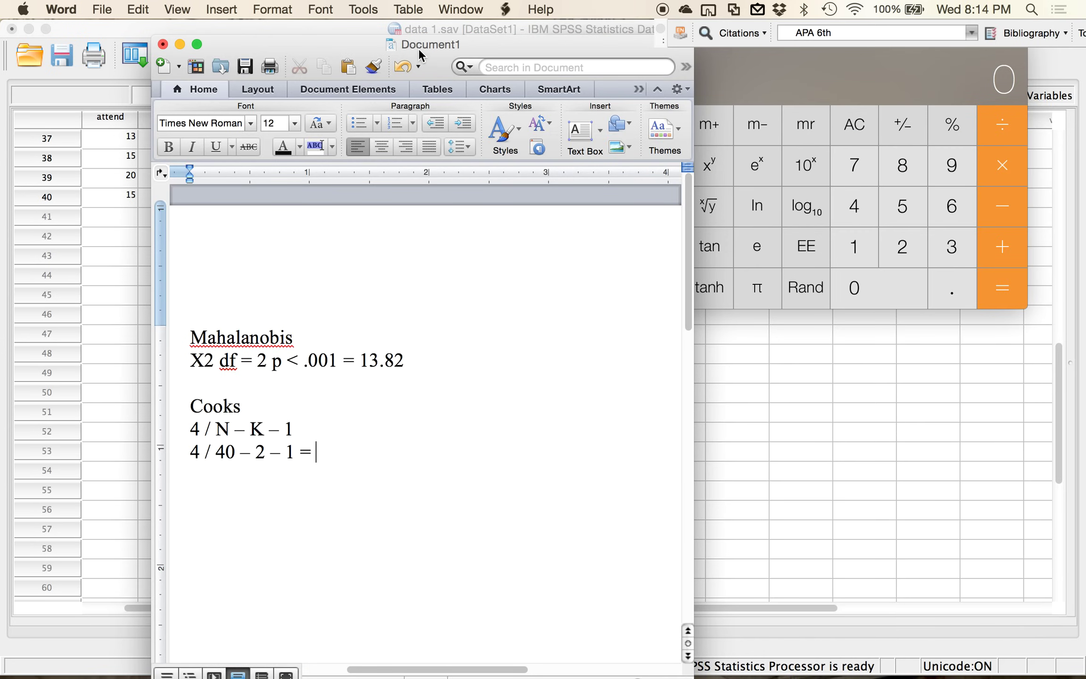
pyautogui.moveTo(606, 41); pyautogui.dragTo(679, 48)
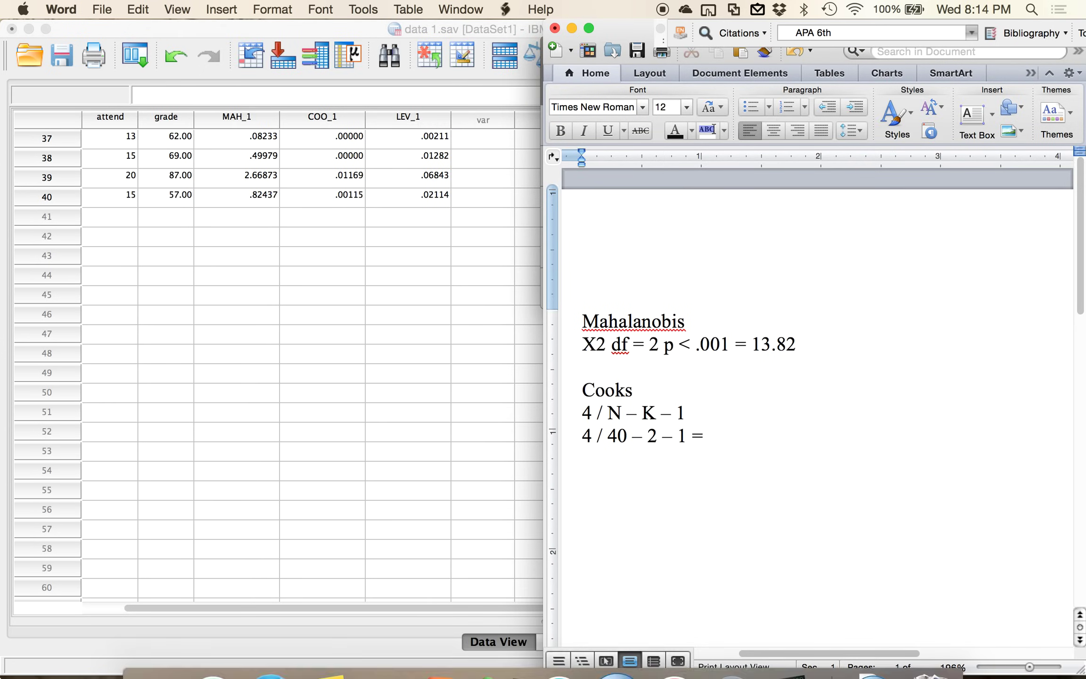
pyautogui.hotkey('ctrl', 'Up')
pyautogui.click(731, 210)
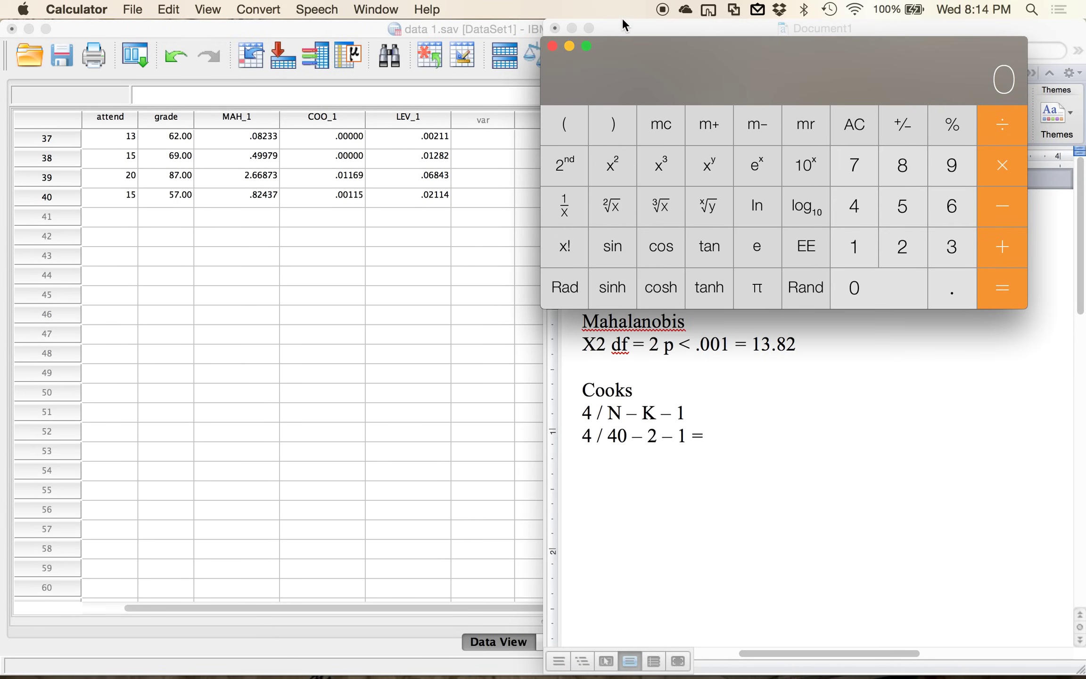
pyautogui.click(626, 24)
pyautogui.moveTo(612, 28); pyautogui.dragTo(70, 28)
pyautogui.click(684, 59)
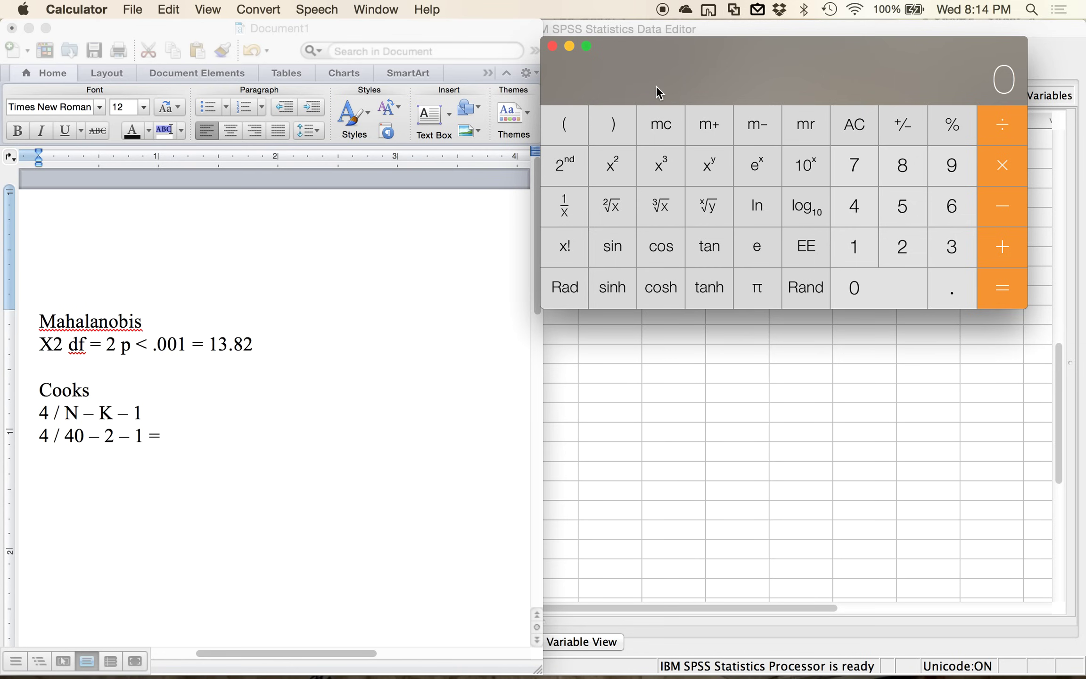
# Calculate 4 divided by 37 in Calculator and enter .108 as the Cooks cutoff in Word
pyautogui.write('40-1')
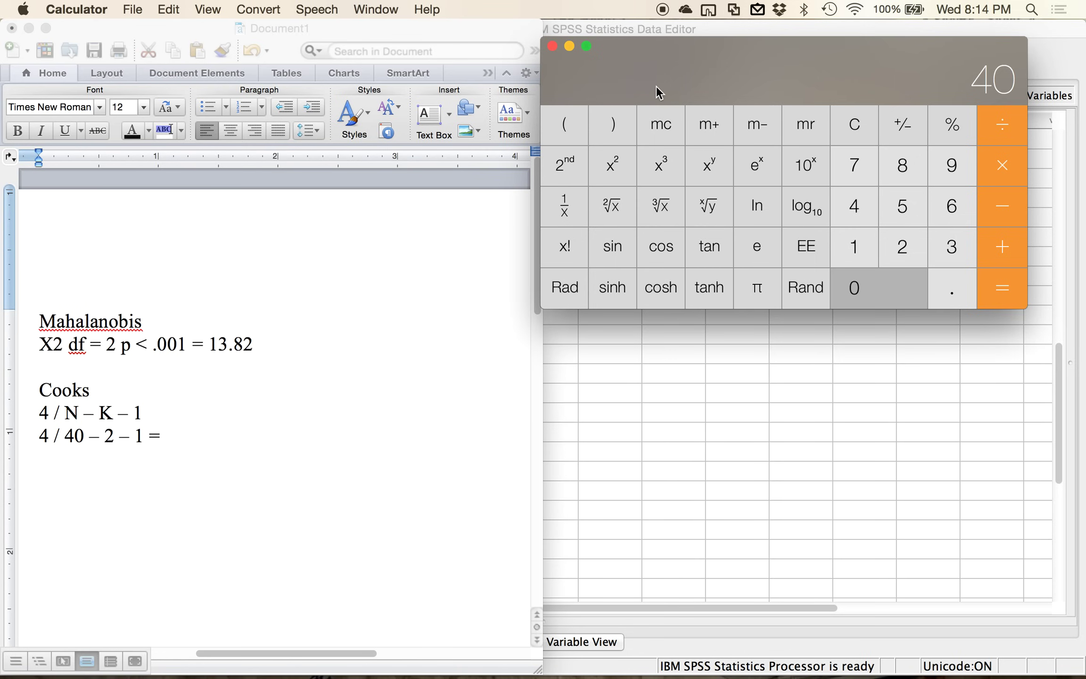
pyautogui.press('Return')
pyautogui.write('4/37')
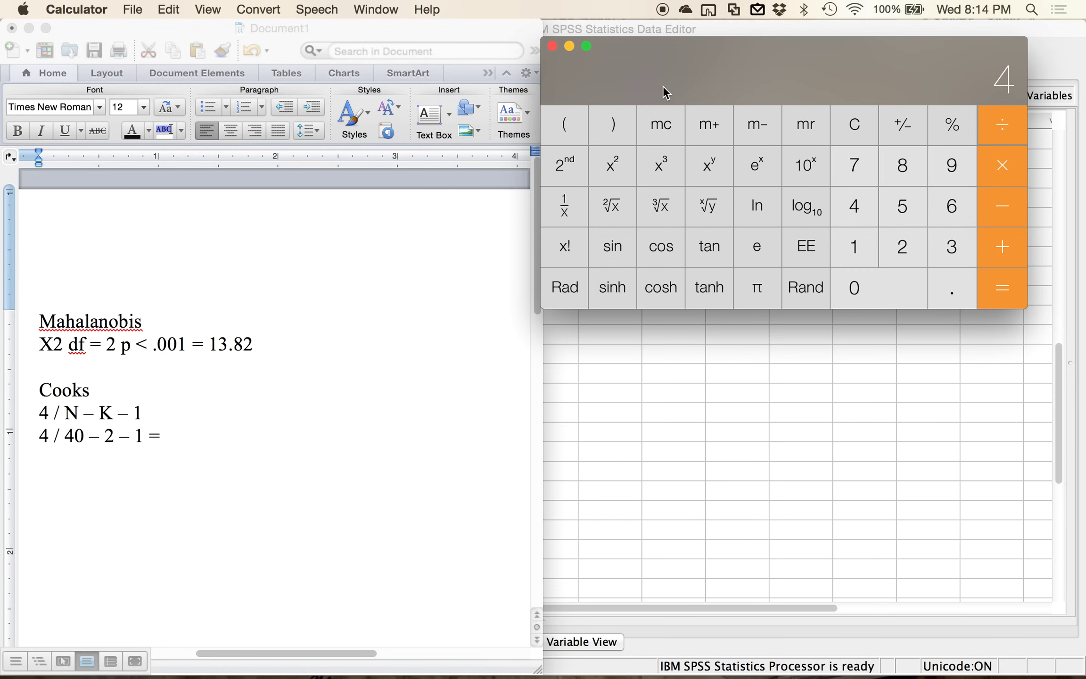
pyautogui.press('Return')
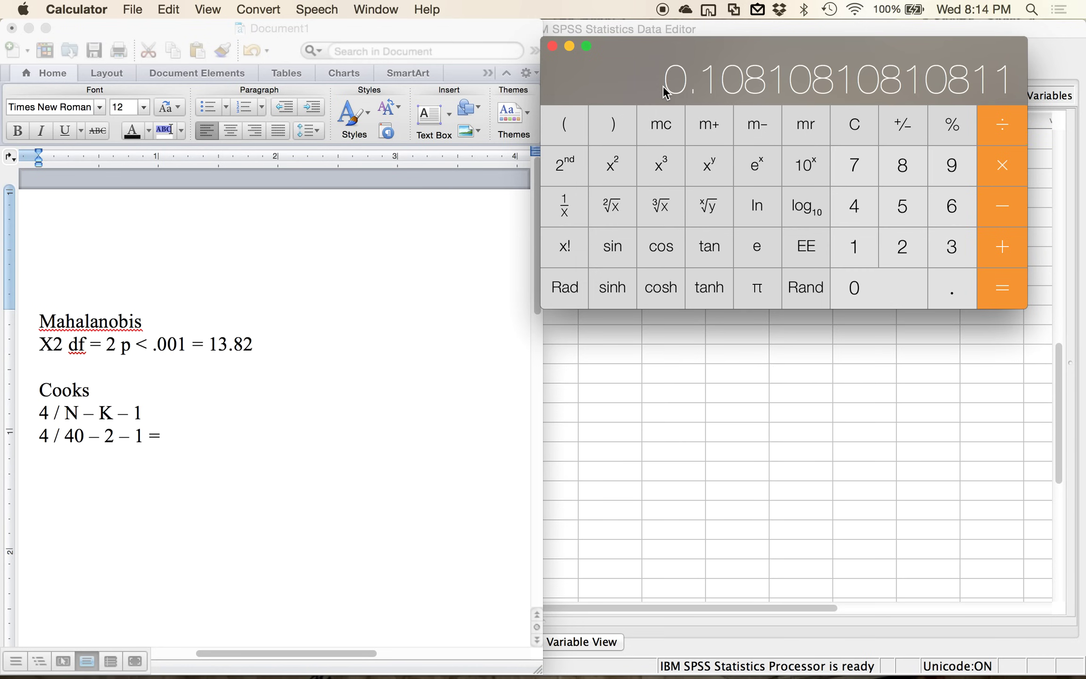
pyautogui.click(157, 440)
pyautogui.write('.108')
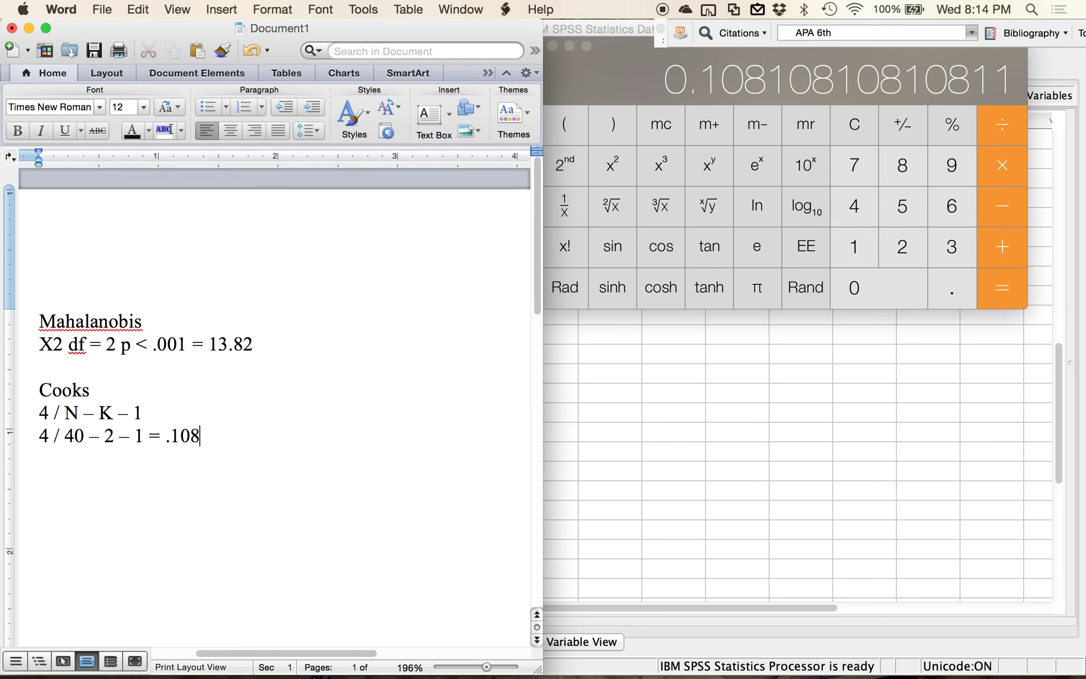
# Add a "Leverage" section with the formula "2(K) + 2 / N" and the line "2*2+2 / 40" under it
pyautogui.write('Leverage ')
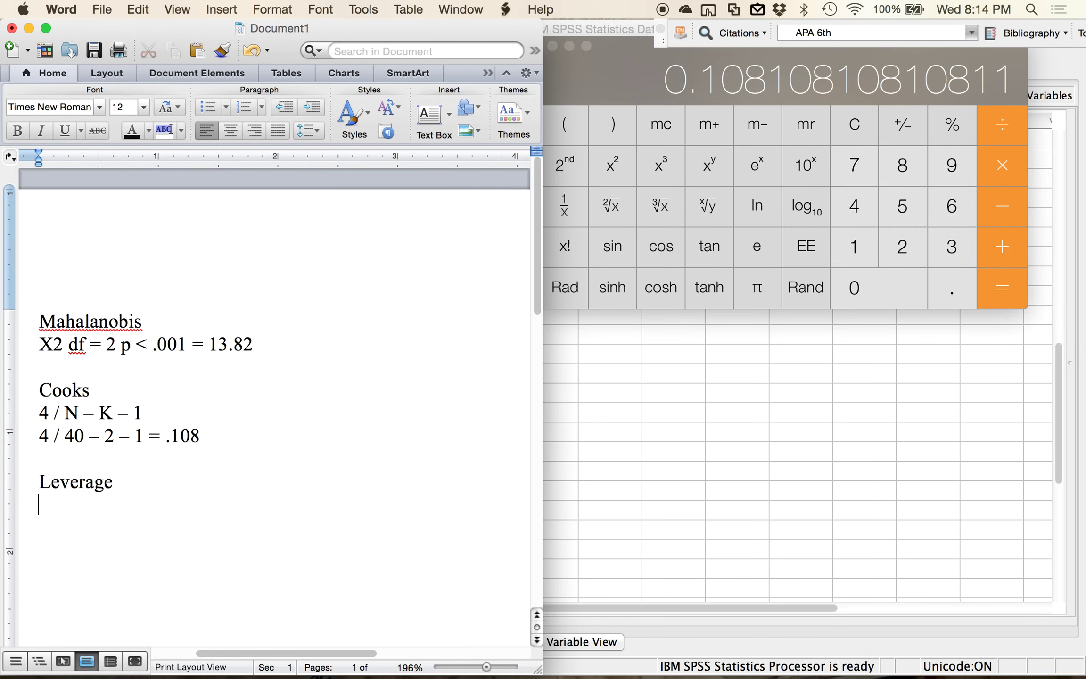
pyautogui.write('2(K) + 2  / N')
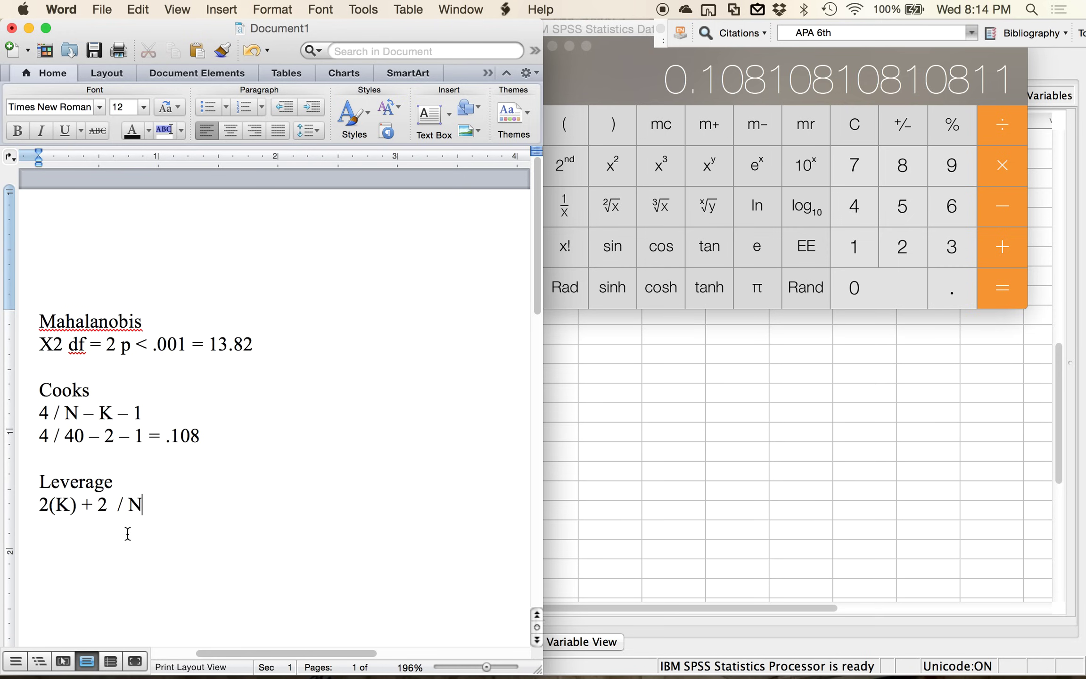
pyautogui.press('Return')
pyautogui.write('2*2+2 / 40')
# Clear Calculator, compute 2*2 plus 2 divided by 40, and add "= .15" to the Leverage line in Word
pyautogui.click(608, 63)
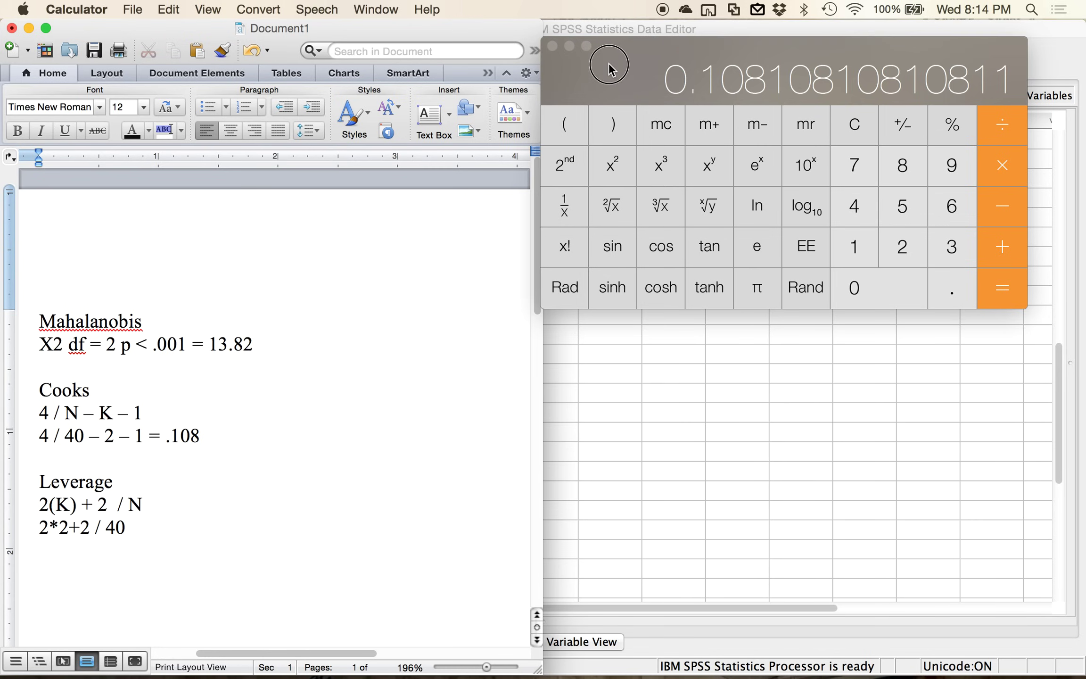
pyautogui.click(855, 124)
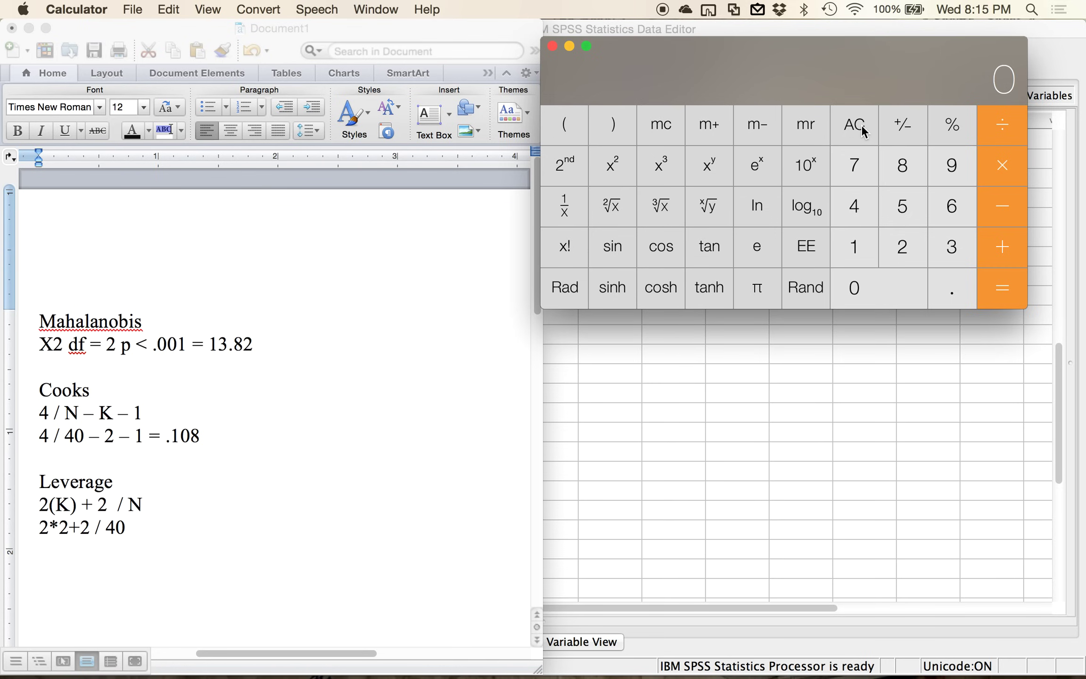
pyautogui.write('2*2=+2=/40=')
pyautogui.click(206, 526)
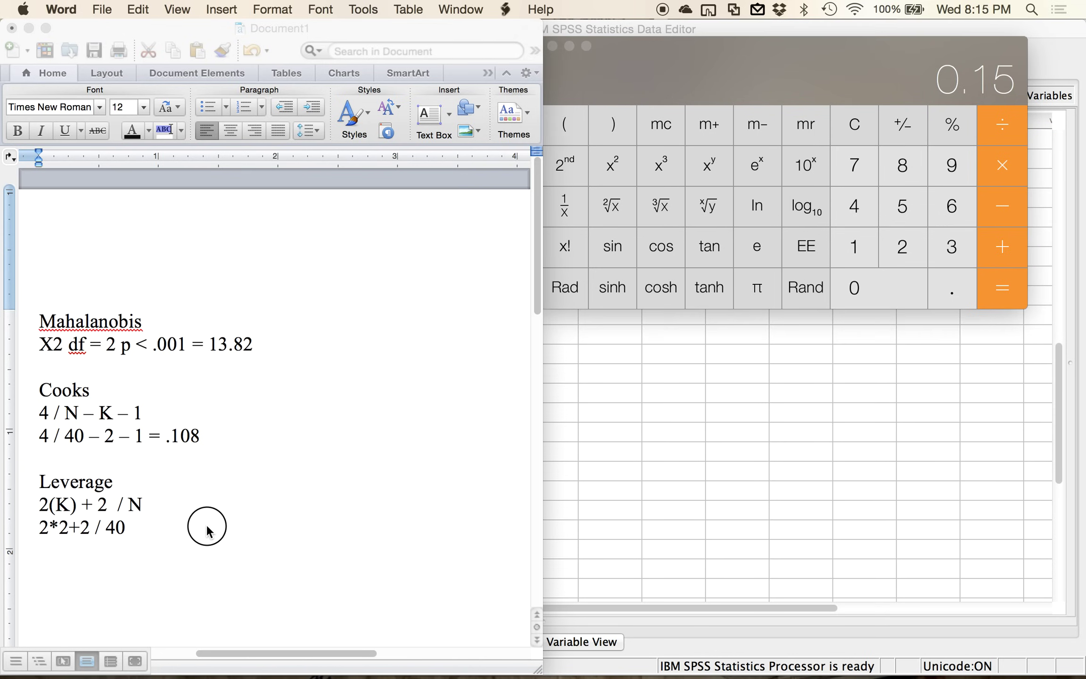
pyautogui.write('=.15')
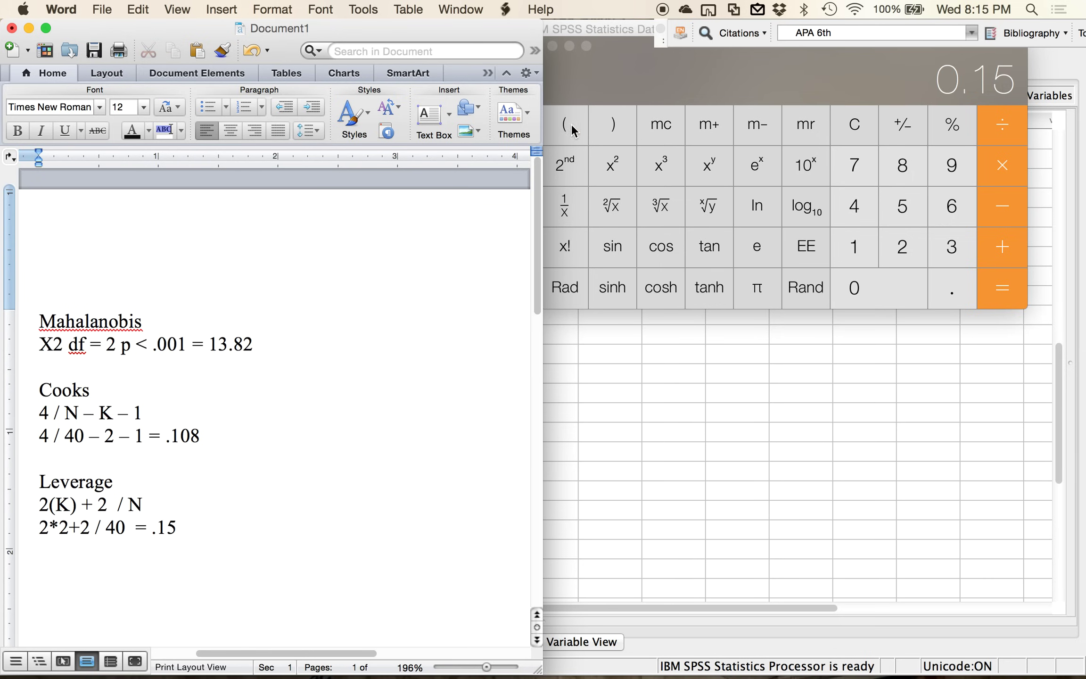
# Quit Calculator and move the Word document off the SPSS data columns
pyautogui.click(594, 74)
pyautogui.press('super+q')
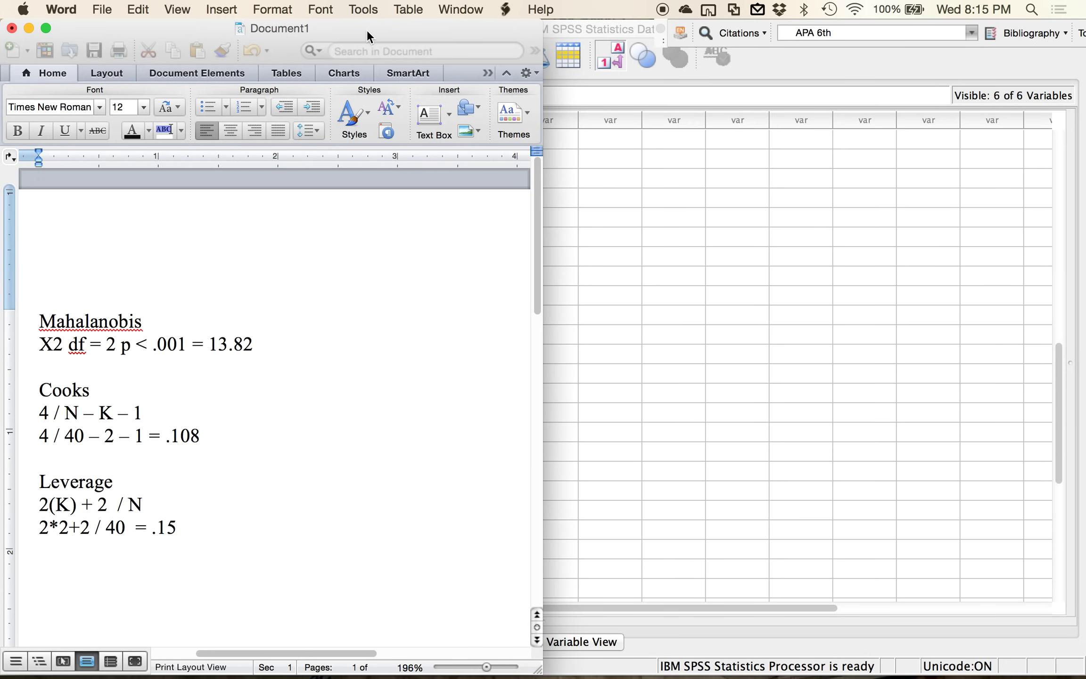
pyautogui.moveTo(371, 30); pyautogui.dragTo(1083, 97)
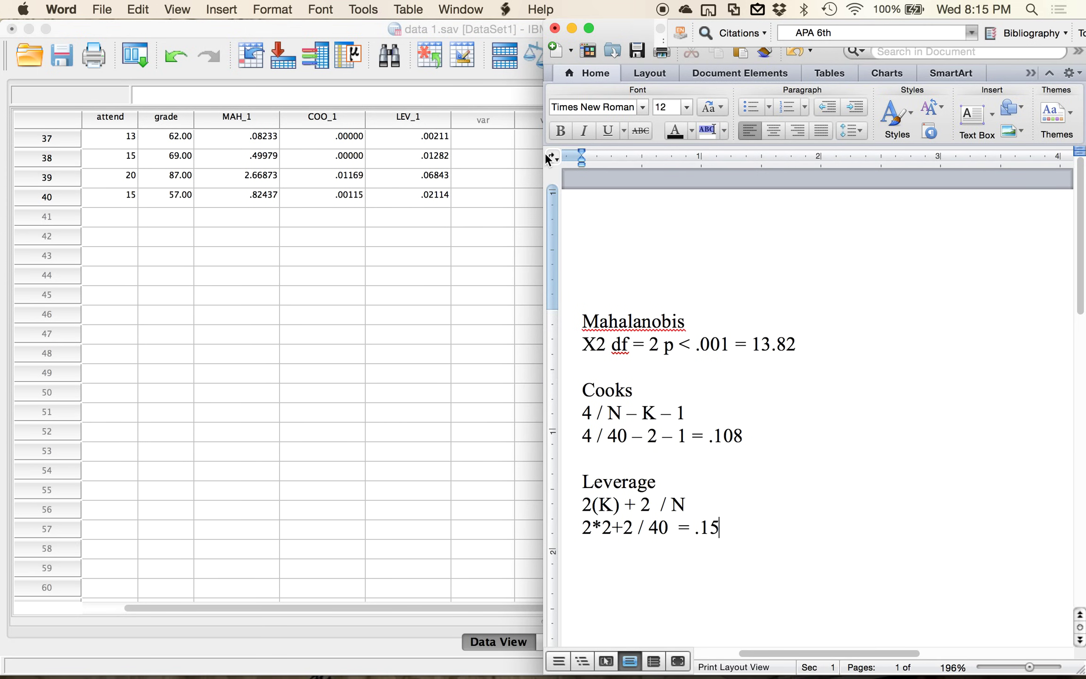
# Return to the first cases in the SPSS data editor and narrow its window to fit beside the Word document
pyautogui.scroll(10, 181, 276)
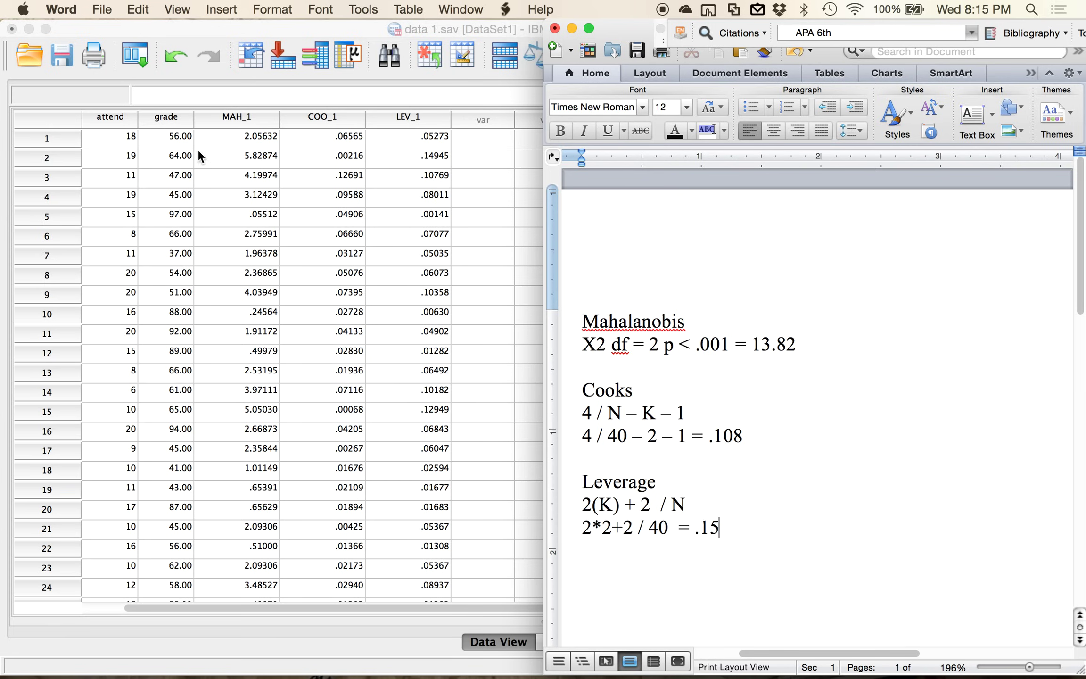
pyautogui.click(357, 21)
pyautogui.moveTo(702, 28); pyautogui.dragTo(3, 66)
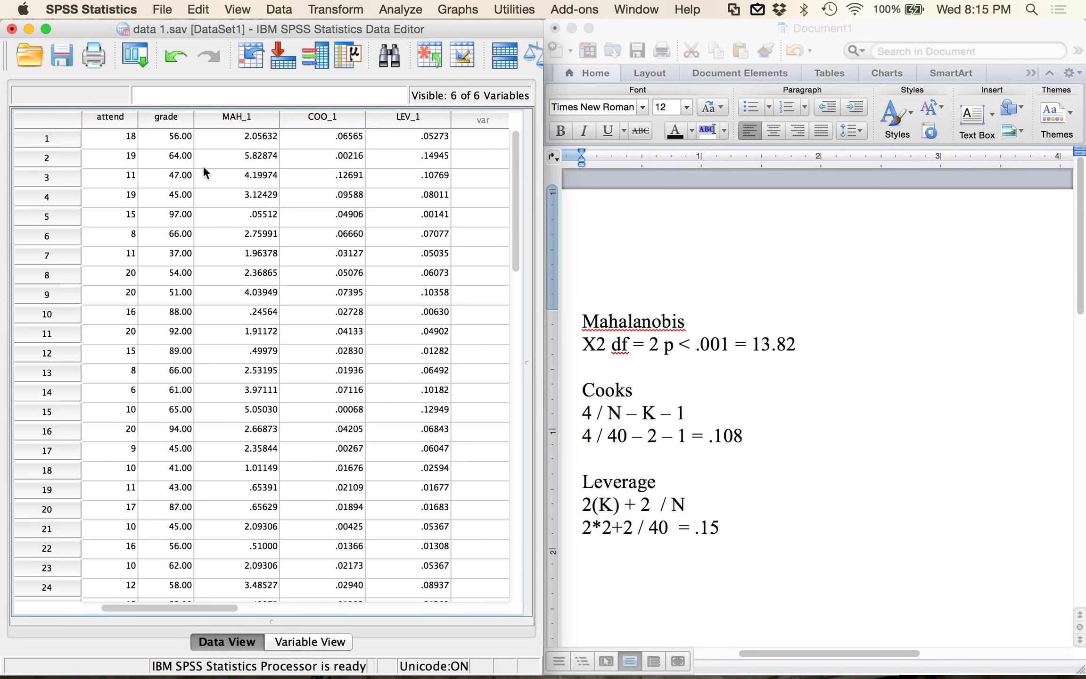
# Start a Recode into Different Variables, dismiss the iPhone update message, and add Mahalanobis Distance (MAH_1) as the input variable
pyautogui.click(312, 9)
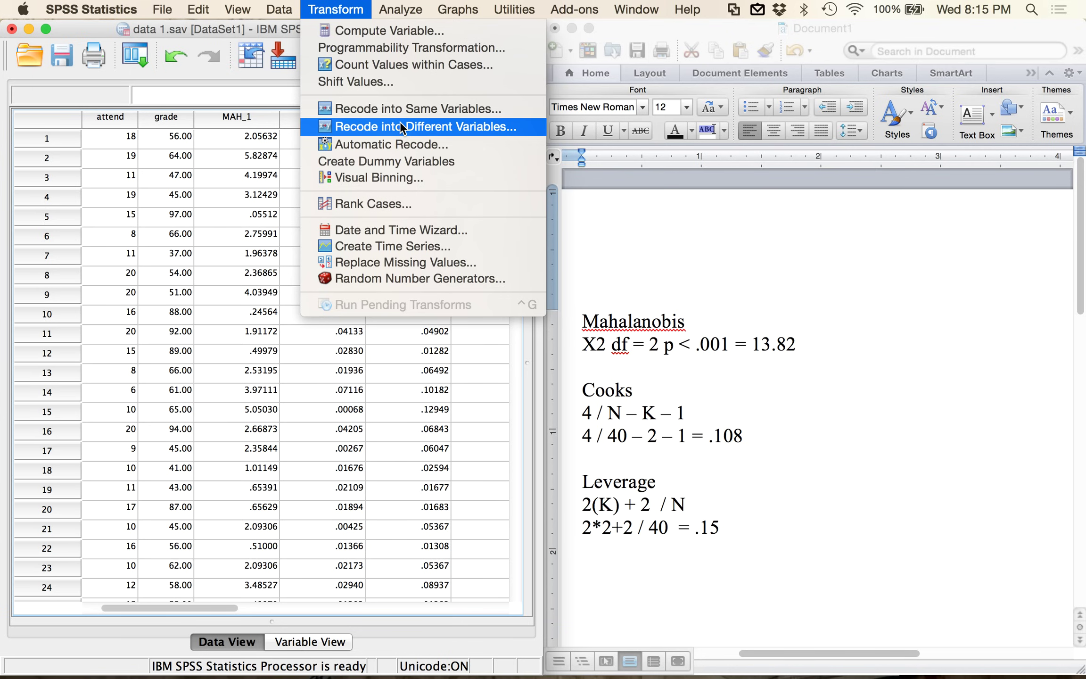
pyautogui.click(406, 126)
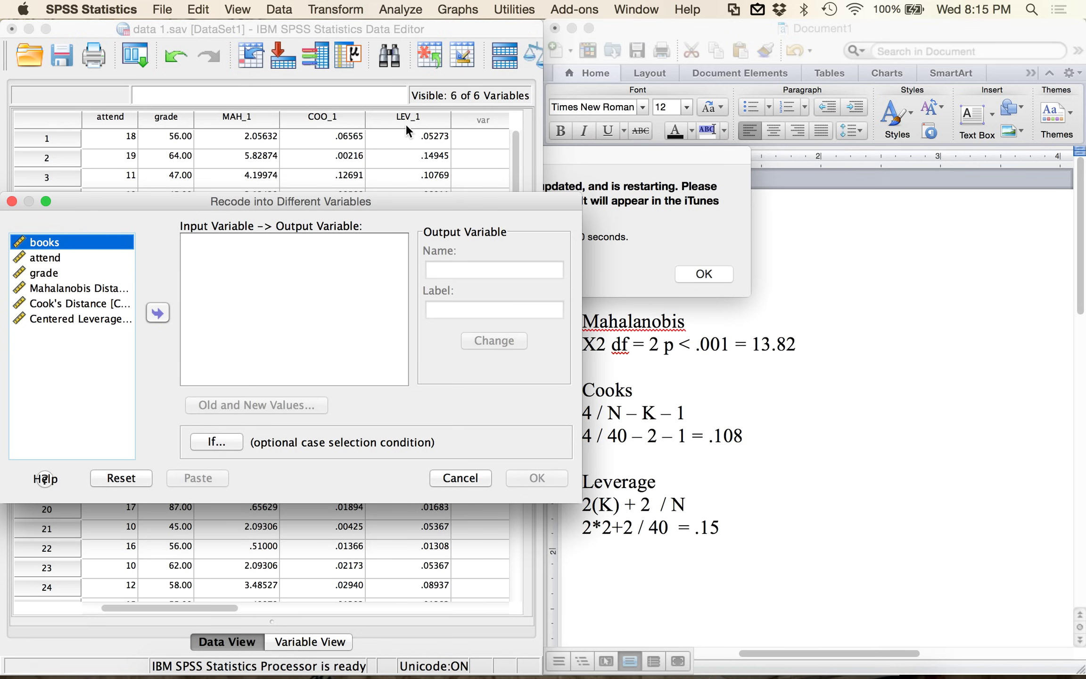
pyautogui.click(685, 213)
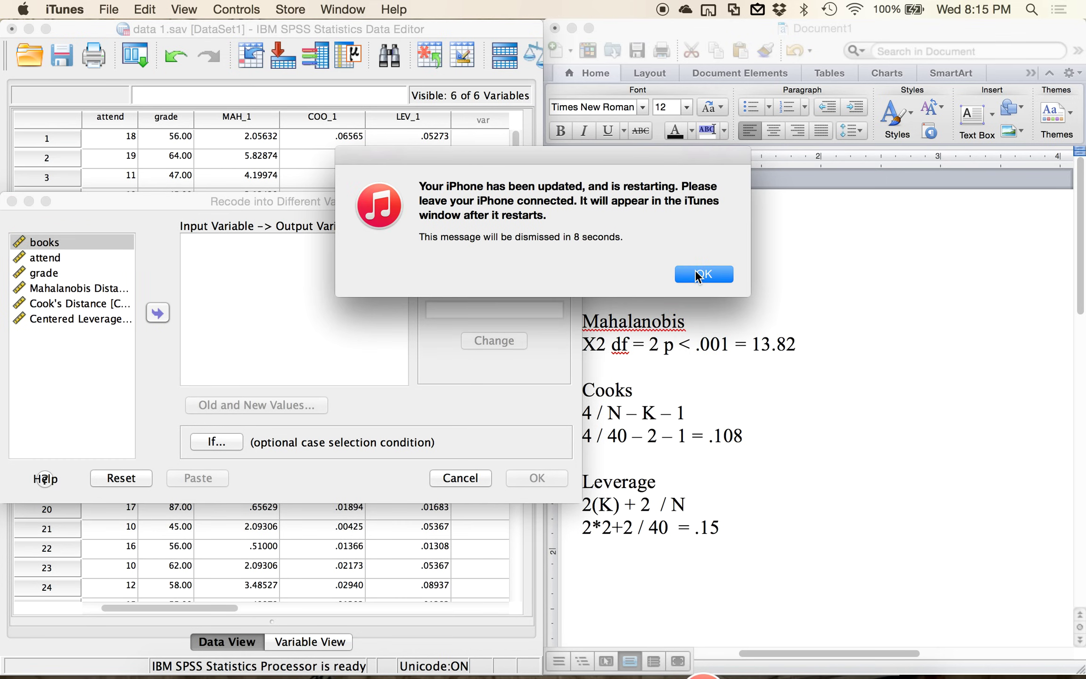
pyautogui.click(702, 273)
pyautogui.moveTo(392, 199); pyautogui.dragTo(460, 41)
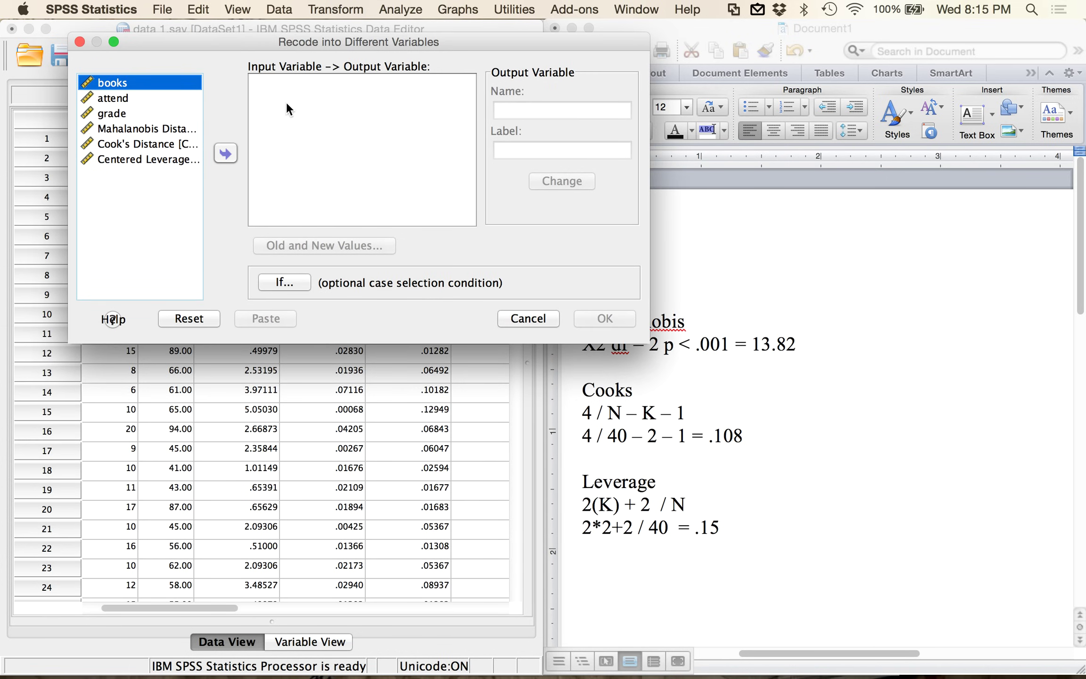
pyautogui.click(175, 129)
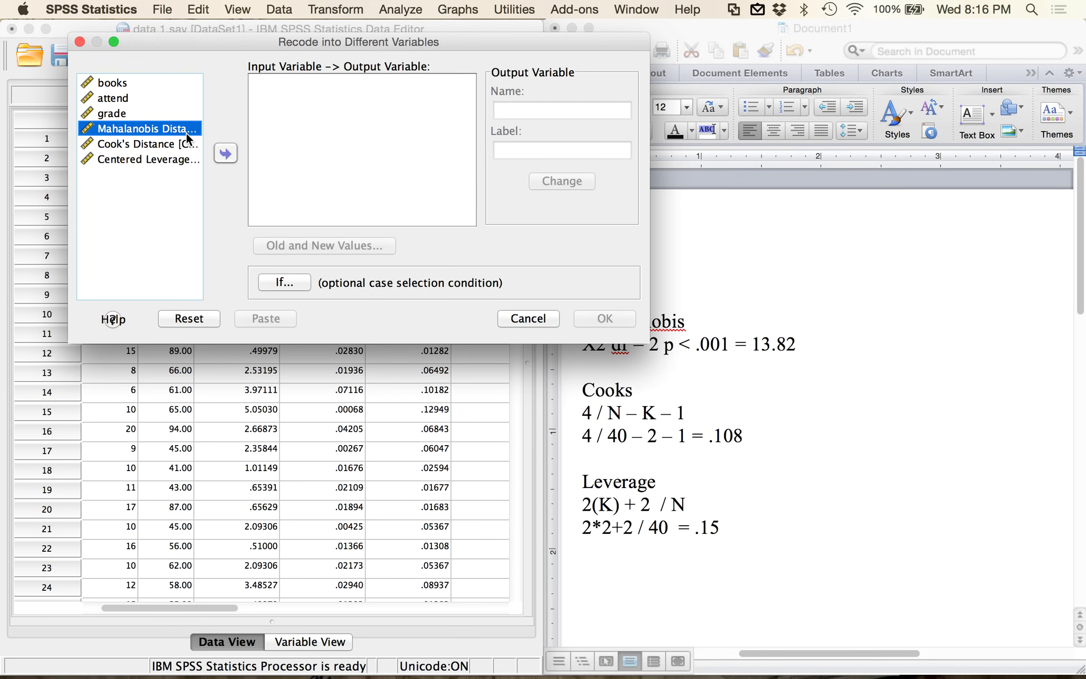
pyautogui.click(226, 153)
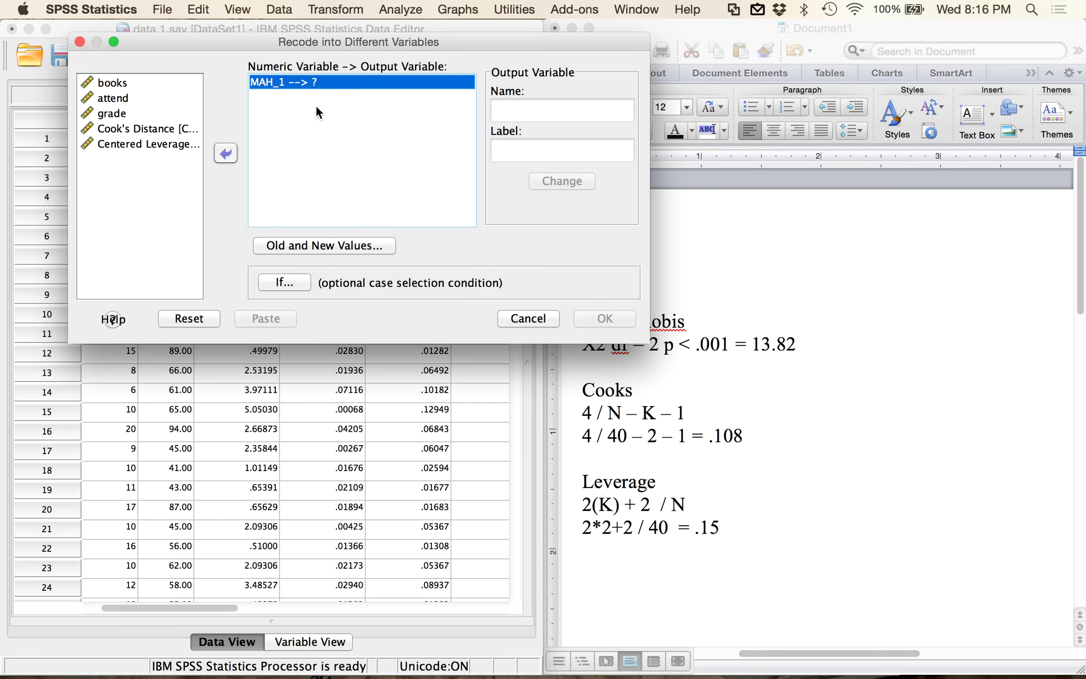
# Name the output variable for MAH_1 "out_mah" and apply the name
pyautogui.click(325, 82)
pyautogui.click(315, 85)
pyautogui.click(503, 112)
pyautogui.write('out_mah')
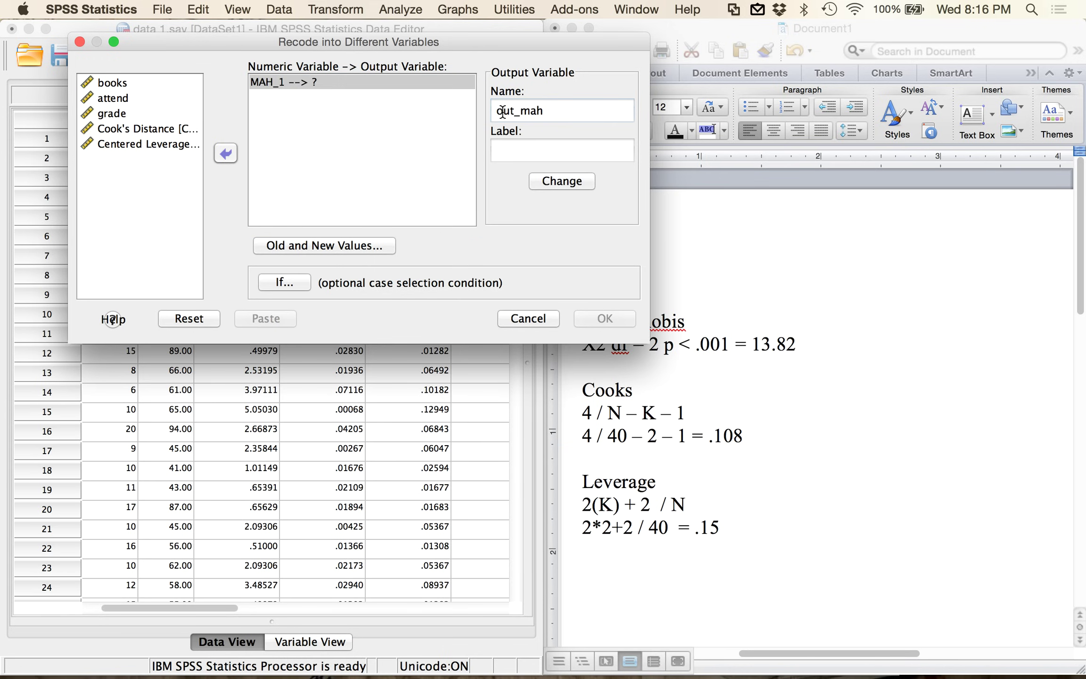
pyautogui.click(556, 181)
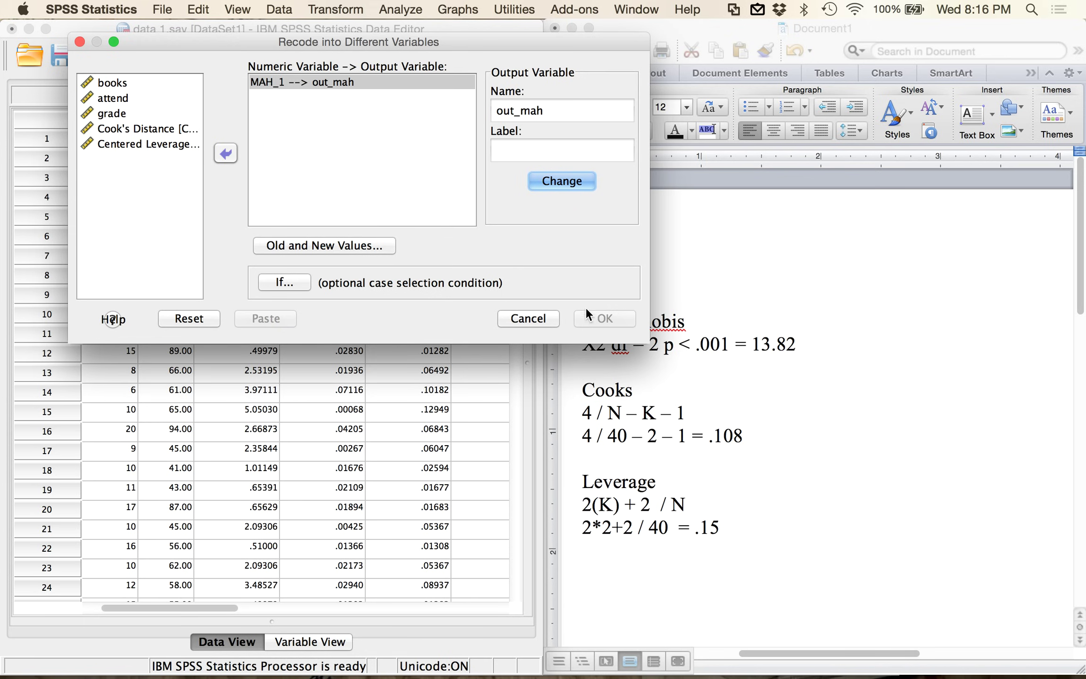
# Open the old and new value definitions for the recode and allow the computer to access the iPhone
pyautogui.click(346, 249)
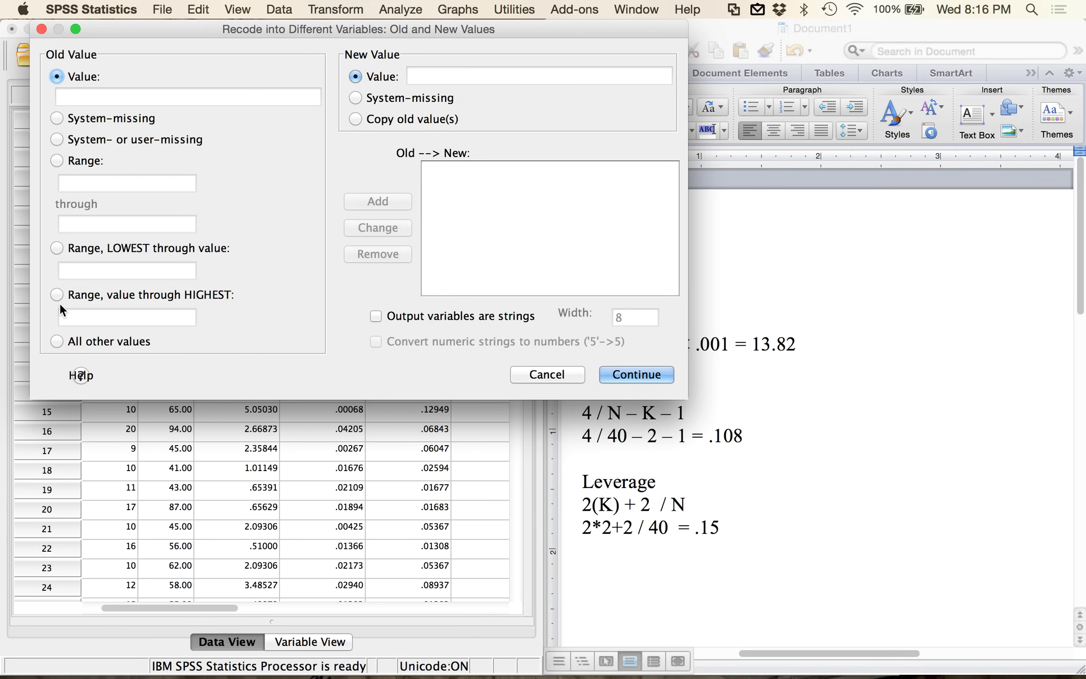
pyautogui.click(693, 219)
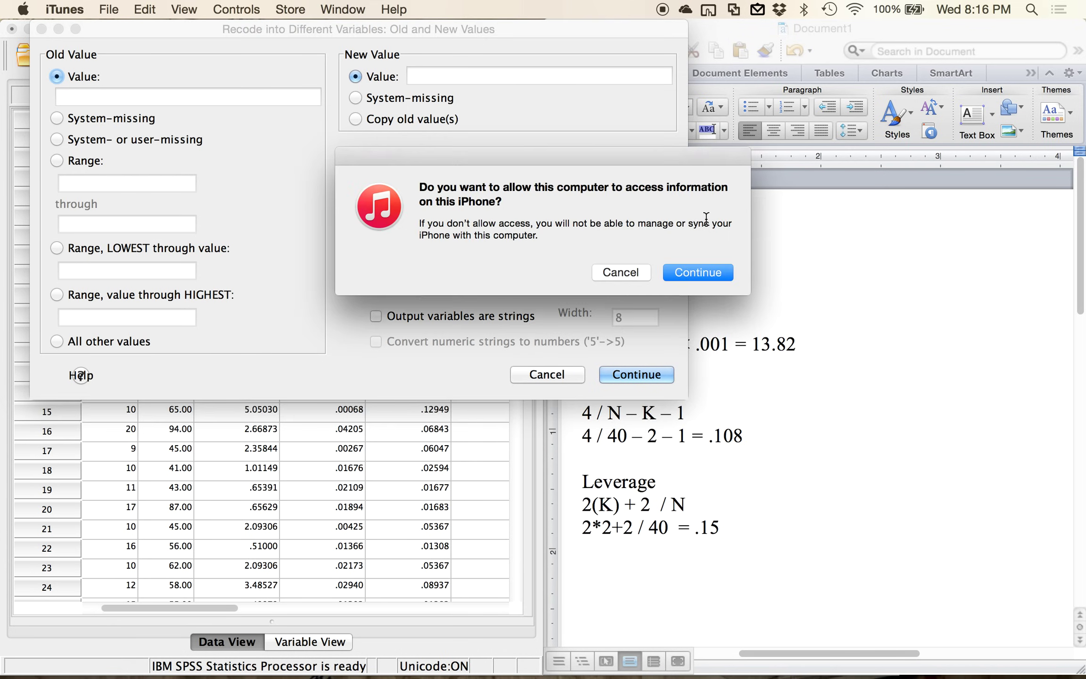
pyautogui.click(695, 273)
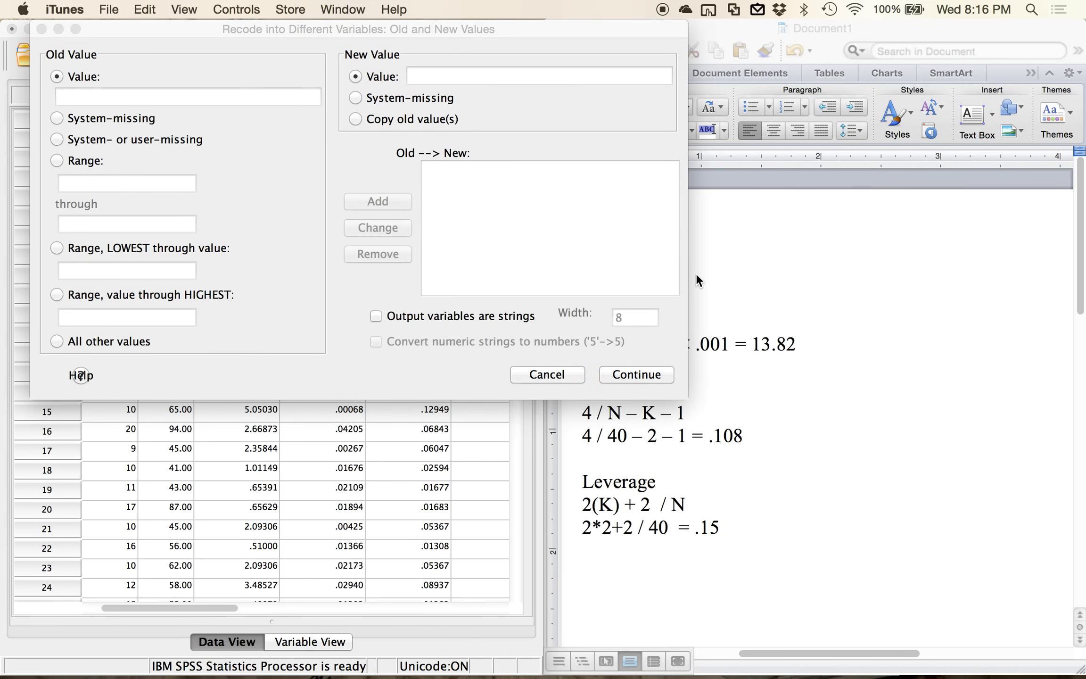
pyautogui.click(235, 304)
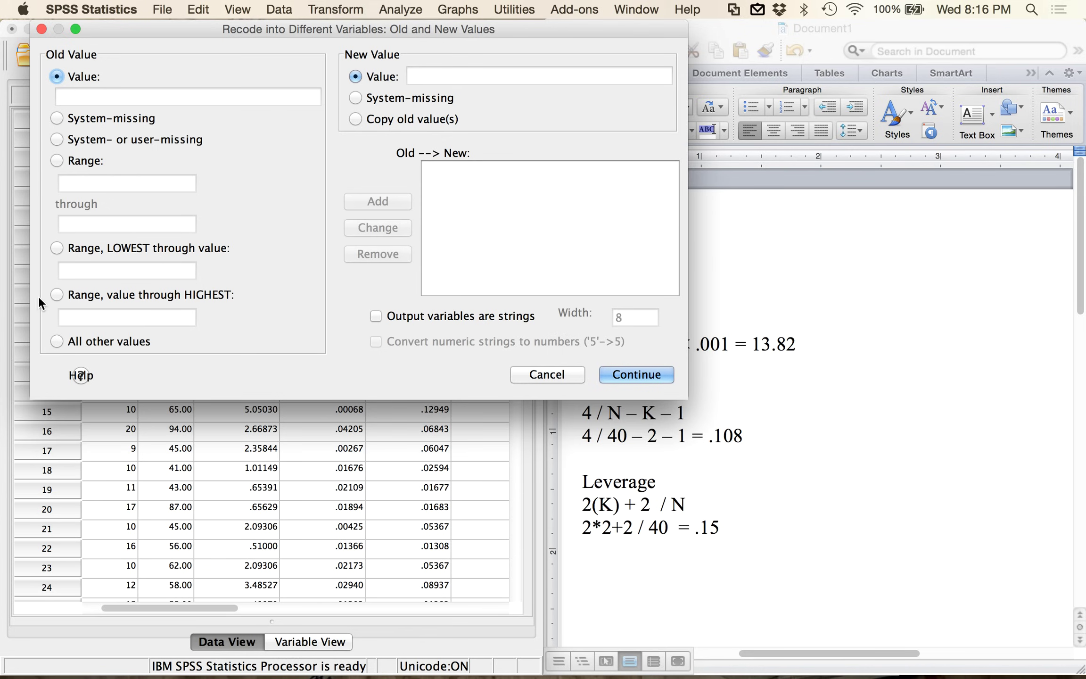
# Add a rule that recodes the range from 13.82 through highest to the new value 1
pyautogui.click(55, 294)
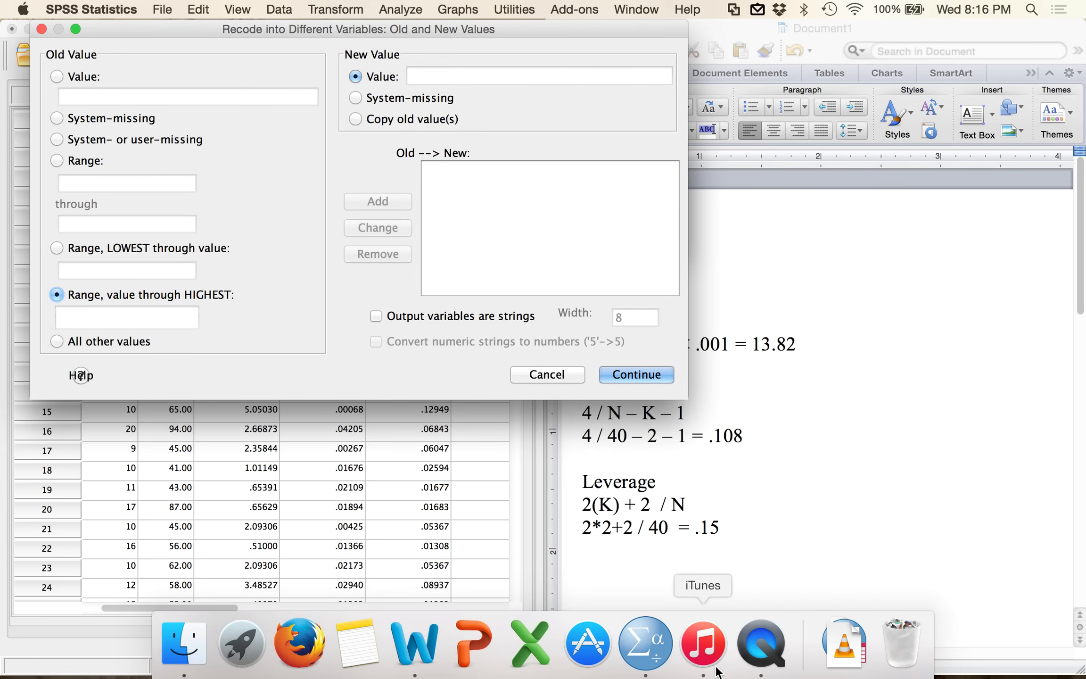
pyautogui.click(716, 672)
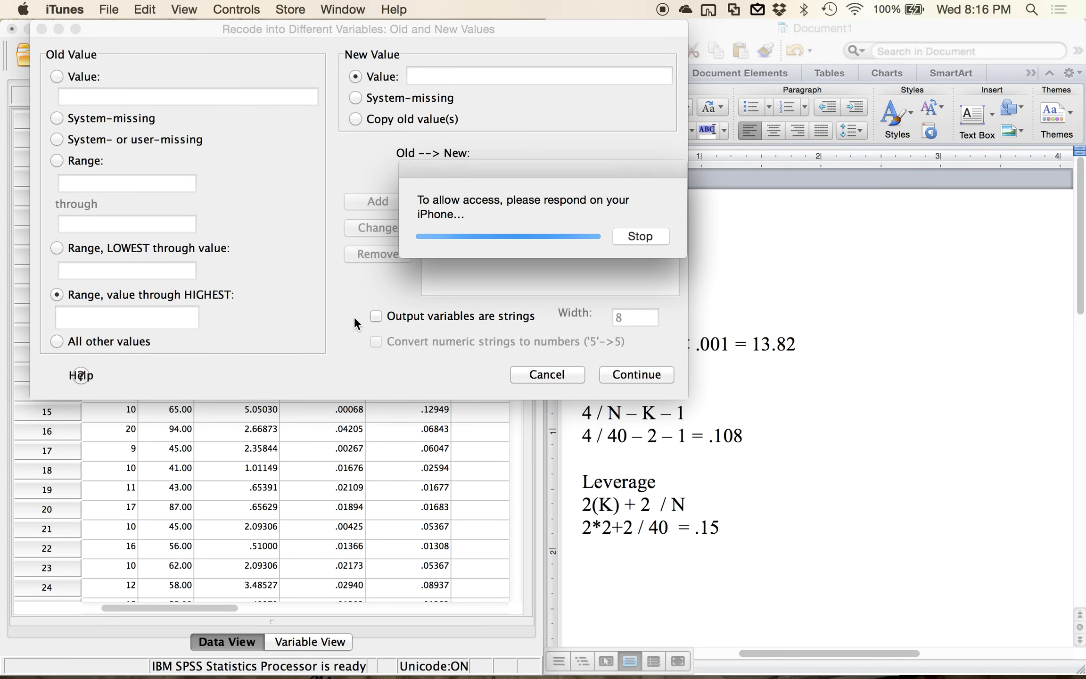
pyautogui.click(167, 317)
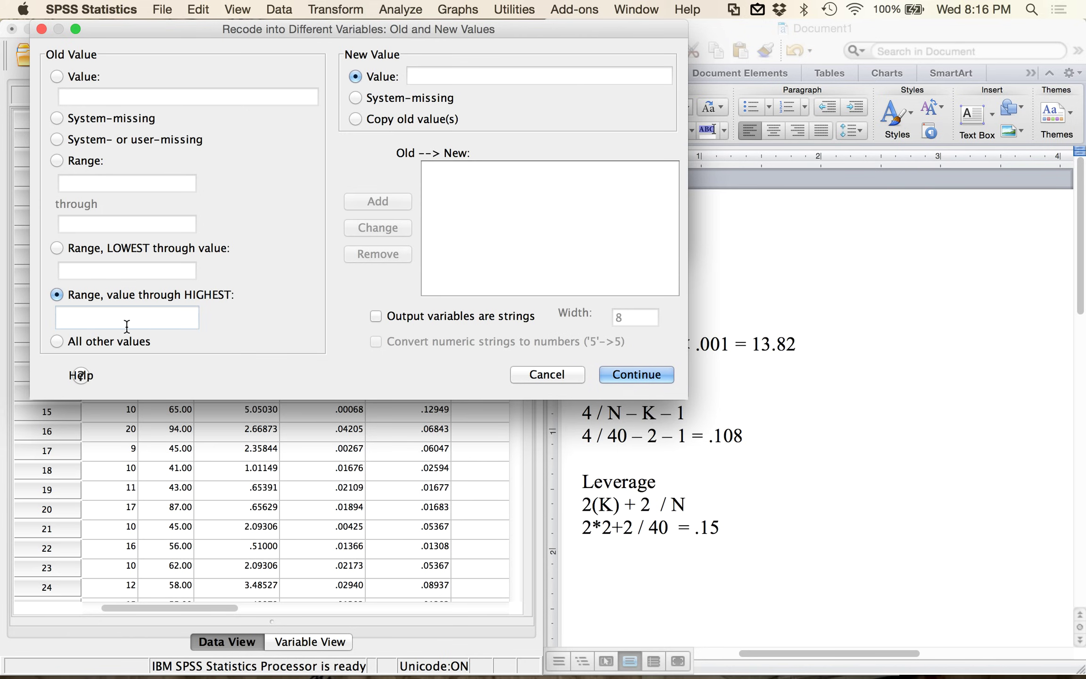
pyautogui.write('13.82')
pyautogui.doubleClick(76, 317)
pyautogui.click(461, 76)
pyautogui.write('1')
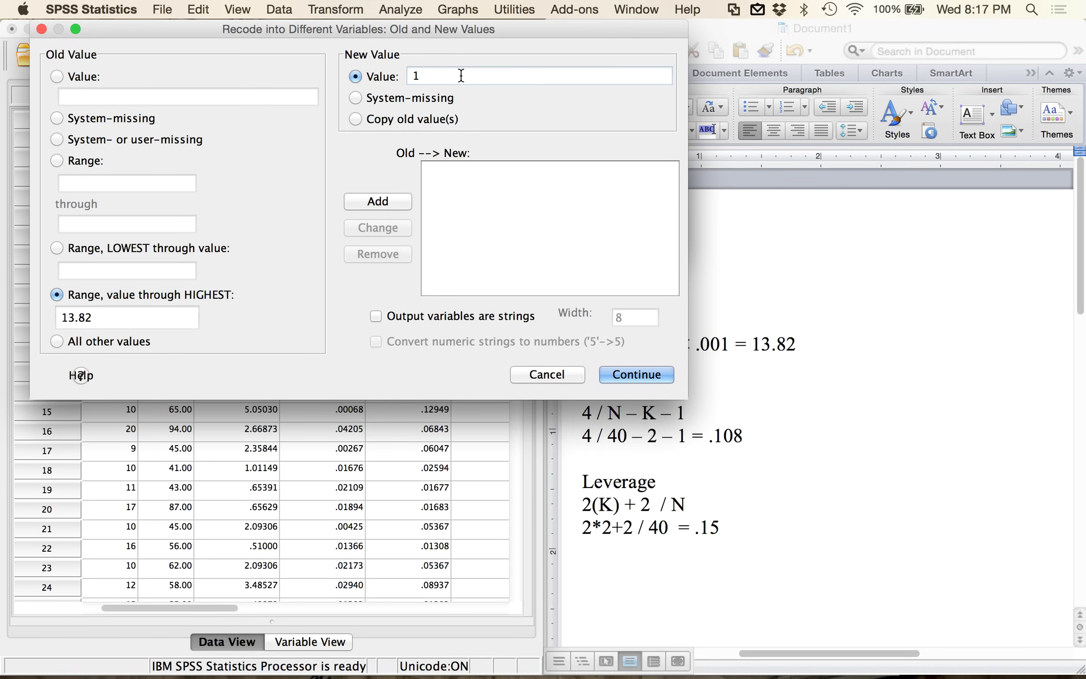
pyautogui.click(378, 201)
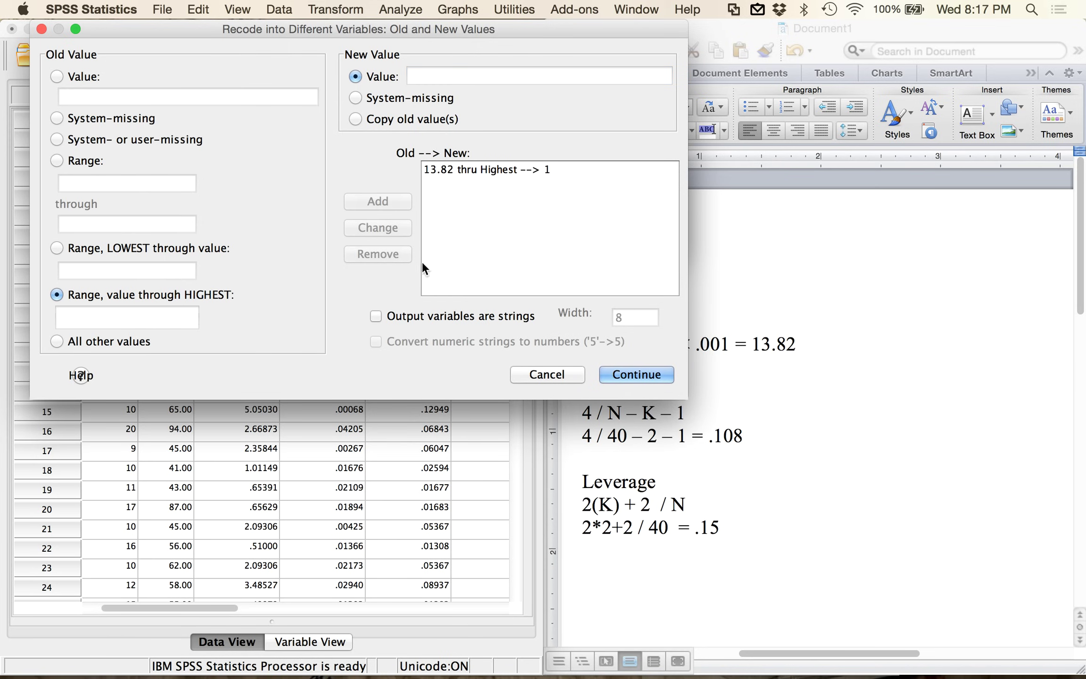
# Add a rule recoding all other values to 0, and accept the iPhone carrier settings update
pyautogui.click(57, 342)
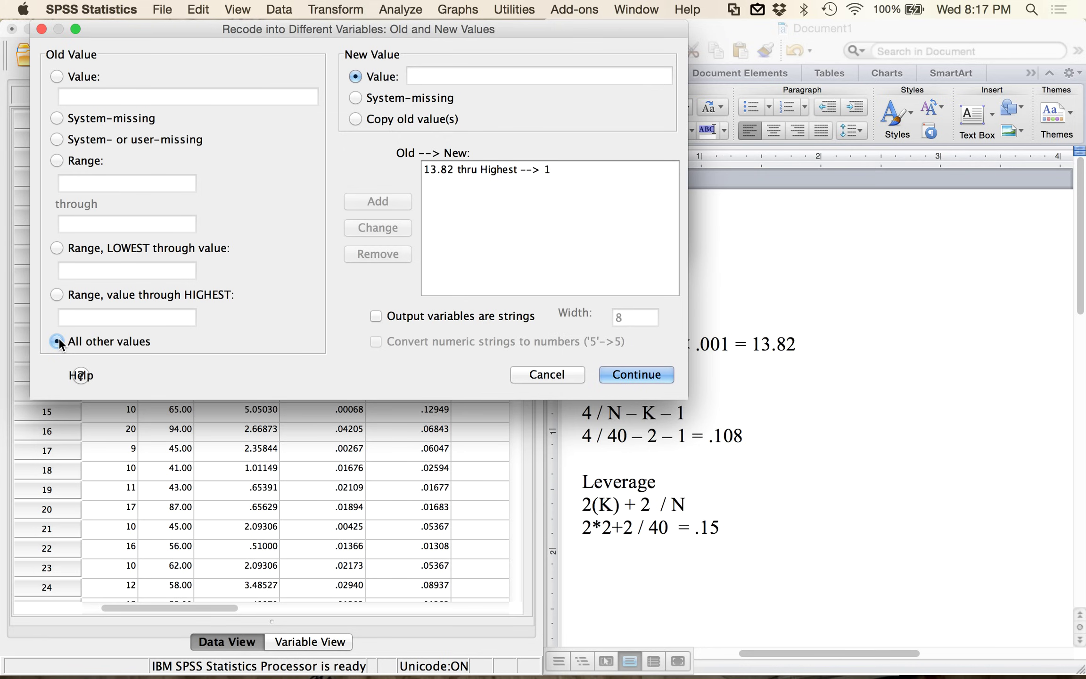
pyautogui.click(421, 75)
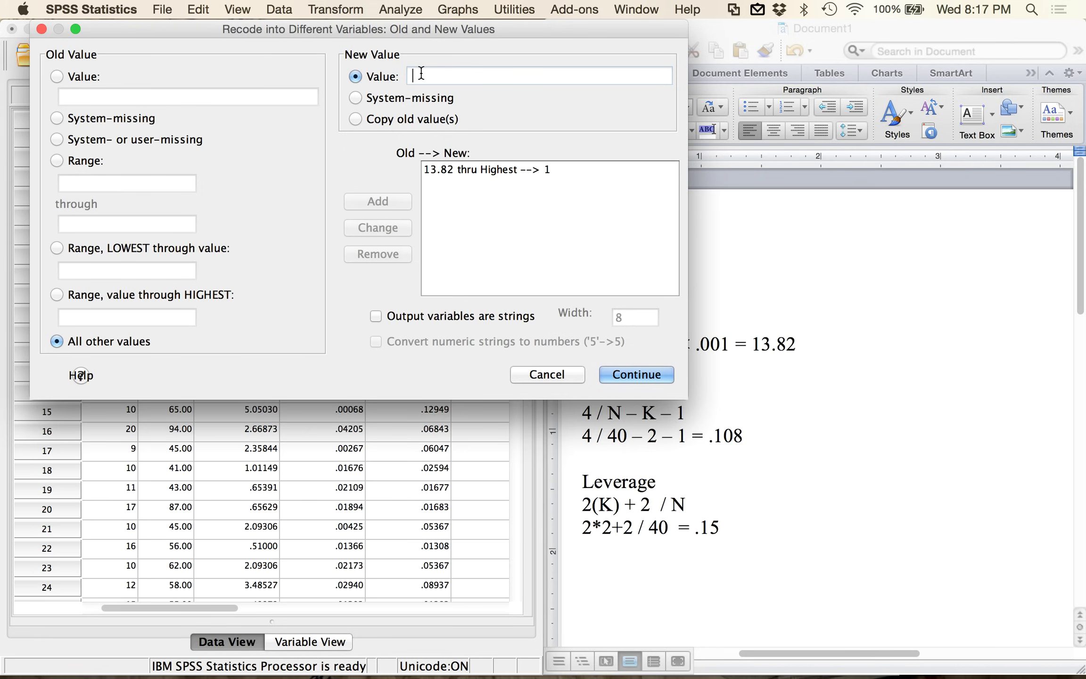
pyautogui.write('0')
pyautogui.click(396, 200)
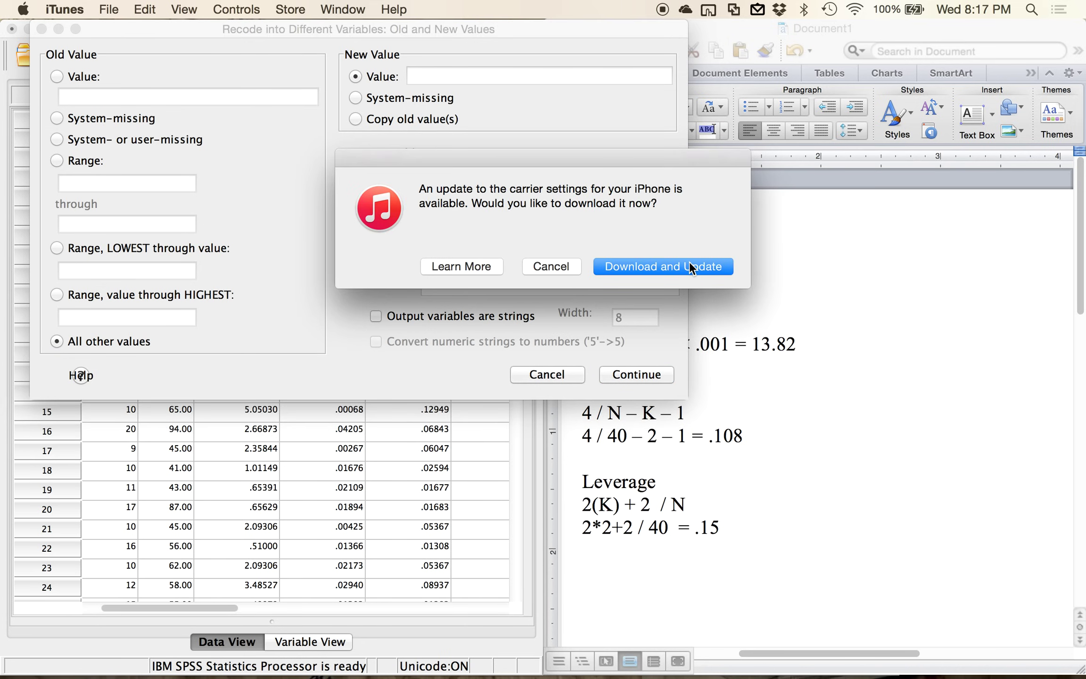
pyautogui.click(689, 265)
pyautogui.click(358, 316)
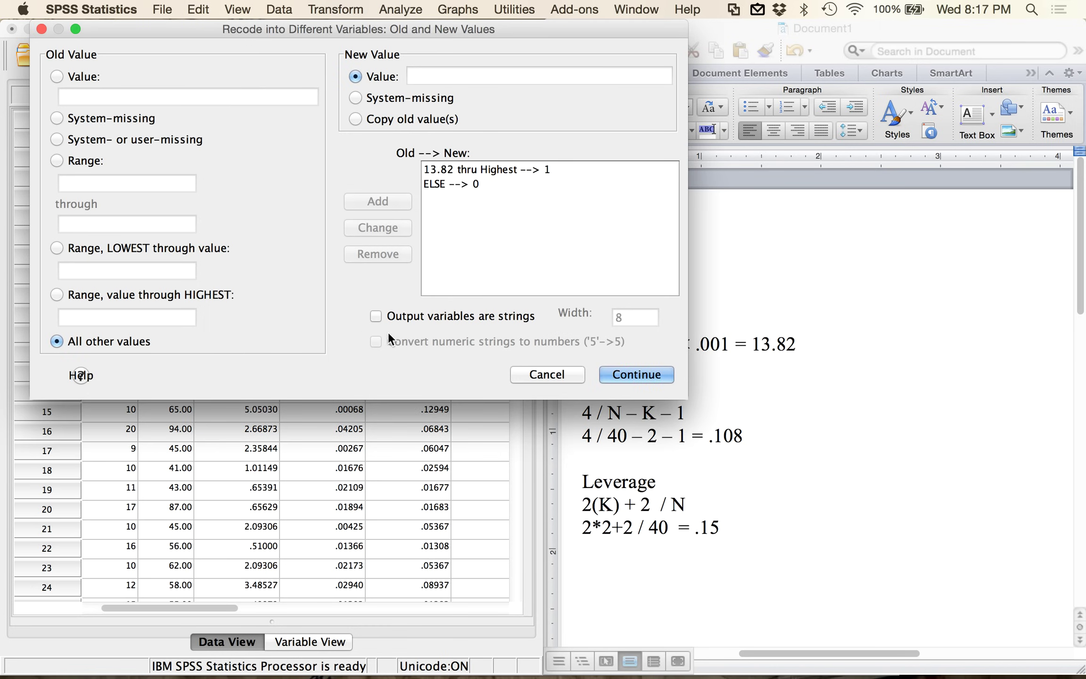
# Accept the recode rules and run the recode of MAH_1 into out_mah
pyautogui.click(658, 377)
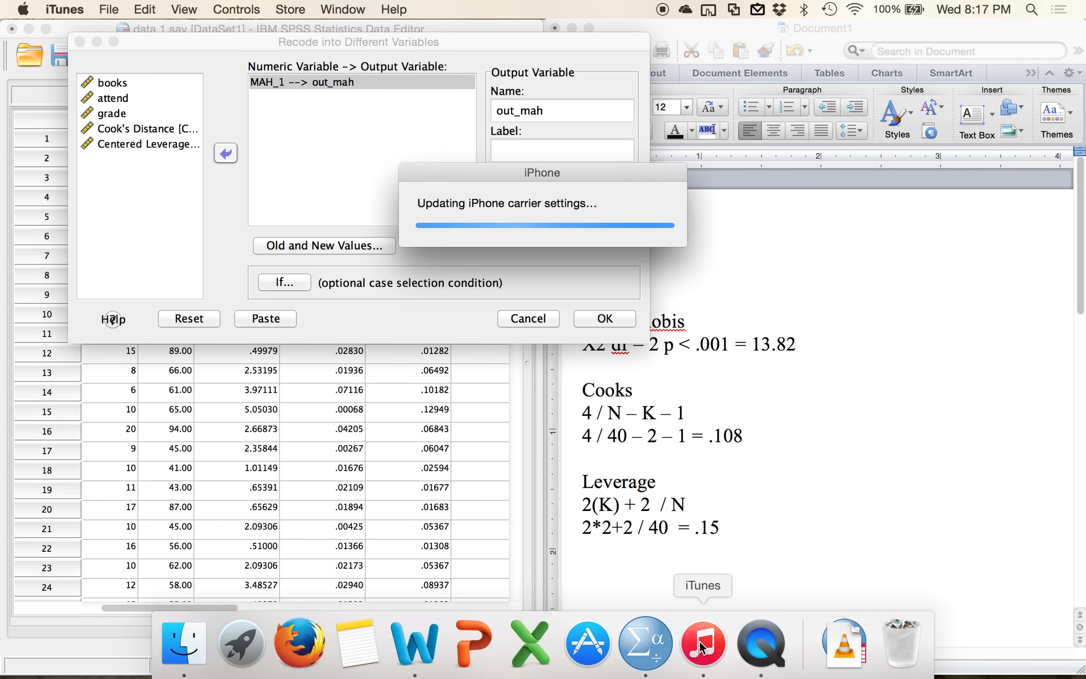
pyautogui.click(702, 264)
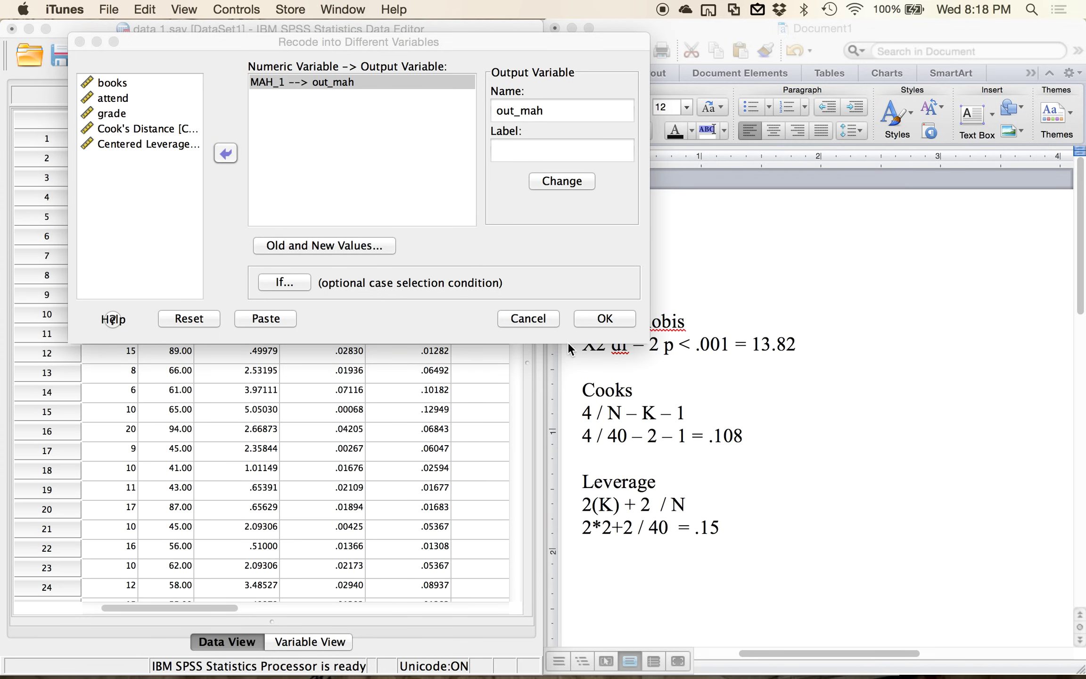
pyautogui.click(617, 320)
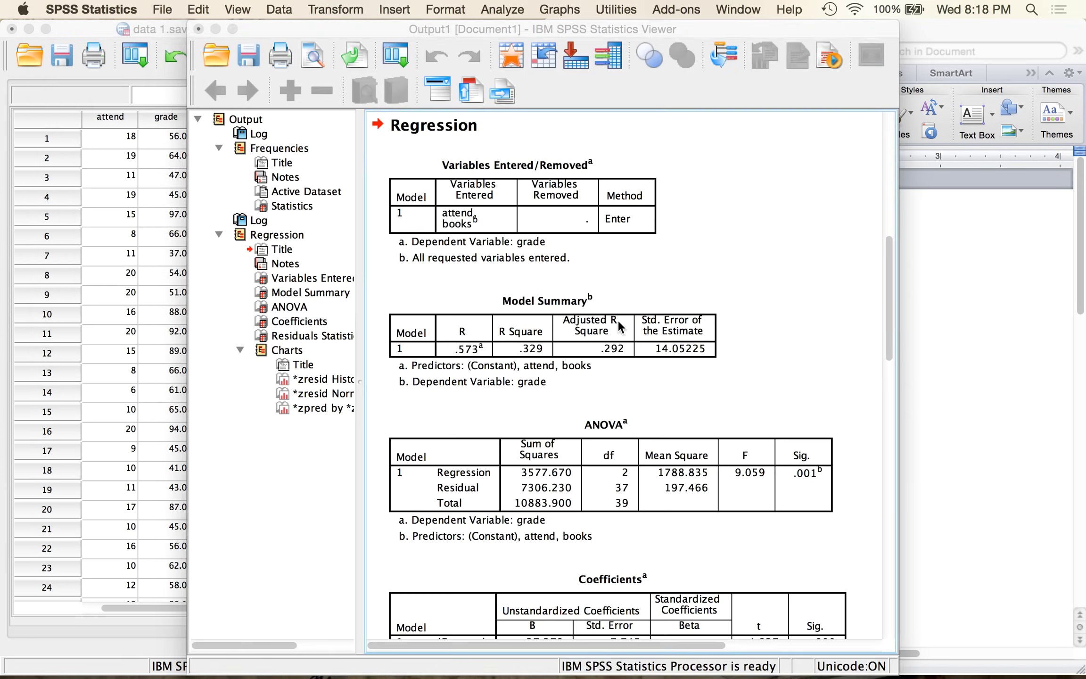
# Return from the output viewer to the data editor and check the out_mah column for flagged outliers across all 40 cases
pyautogui.scroll(5, 619, 326)
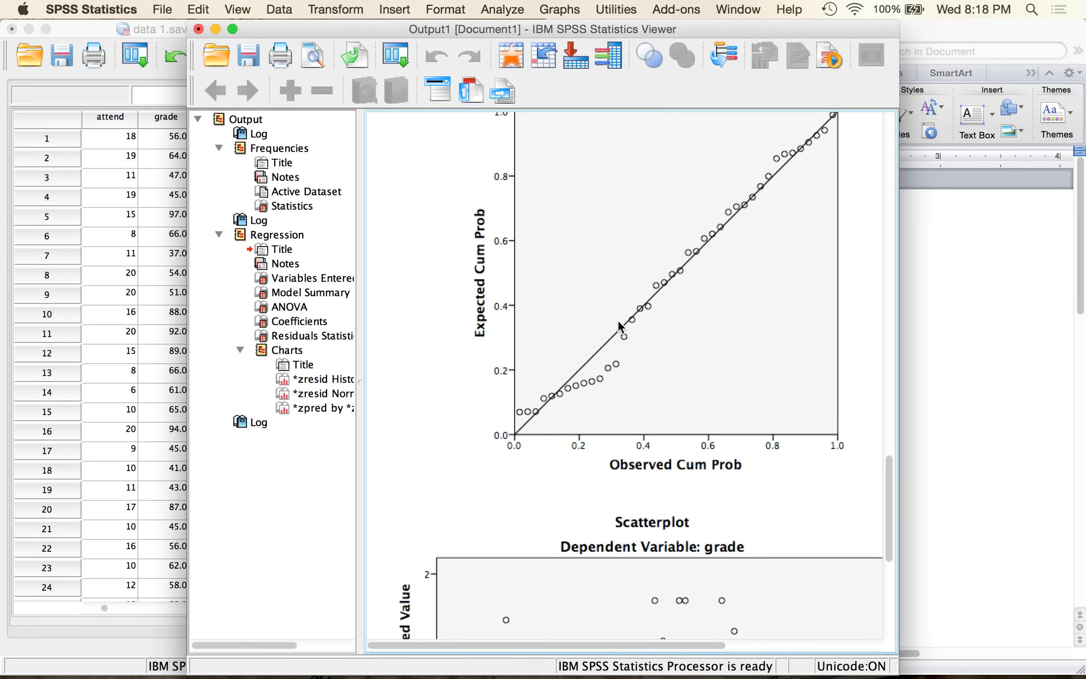
pyautogui.click(515, 65)
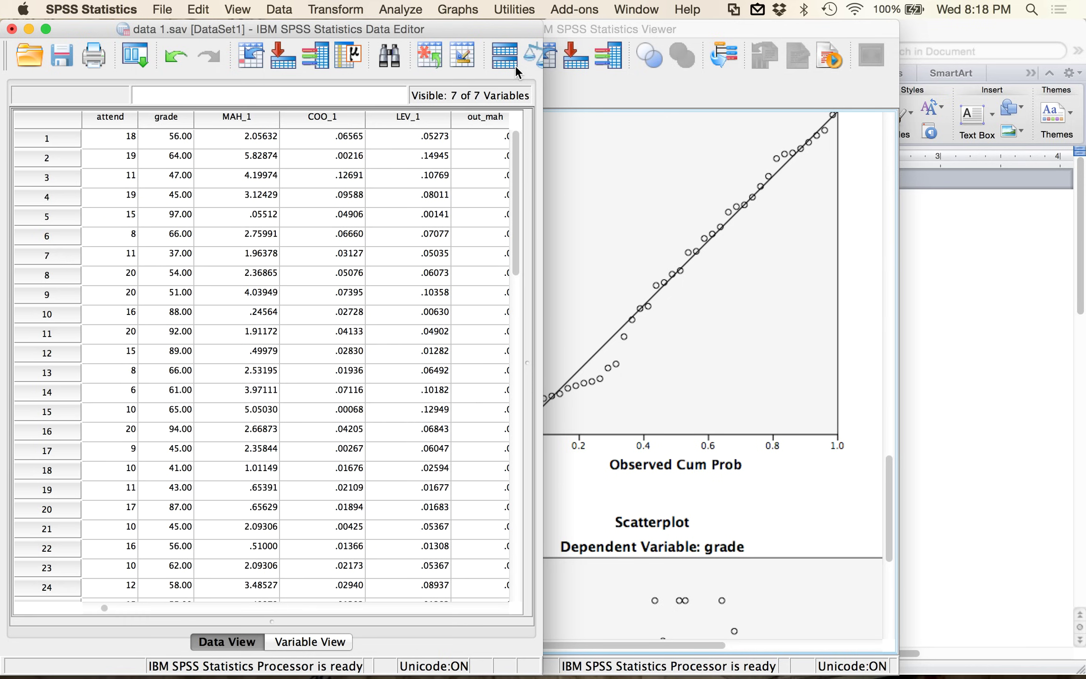
pyautogui.hscroll(5, 354, 175)
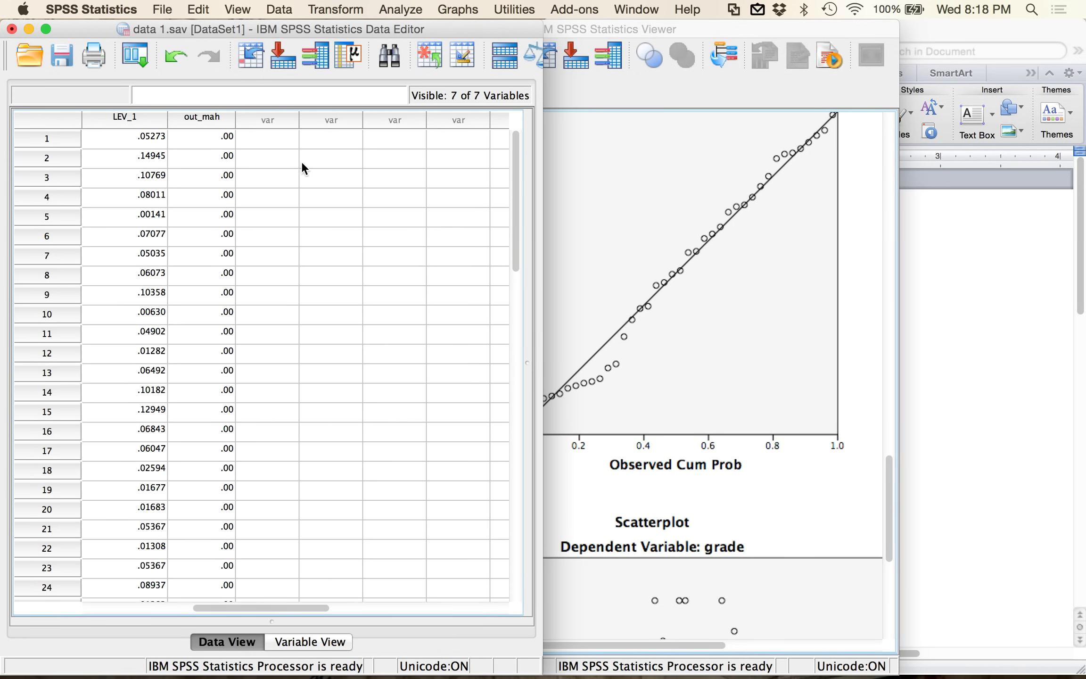
pyautogui.scroll(-10, 221, 160)
pyautogui.scroll(10, 221, 159)
pyautogui.hscroll(-3, 214, 163)
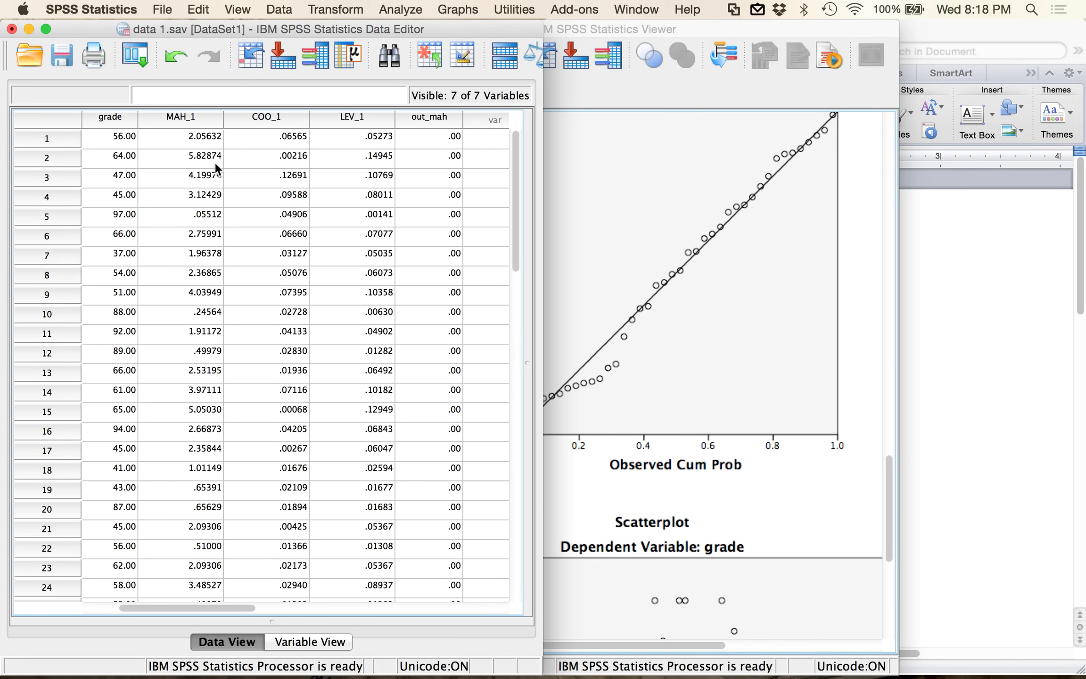
pyautogui.scroll(-7, 207, 161)
pyautogui.scroll(-5, 204, 163)
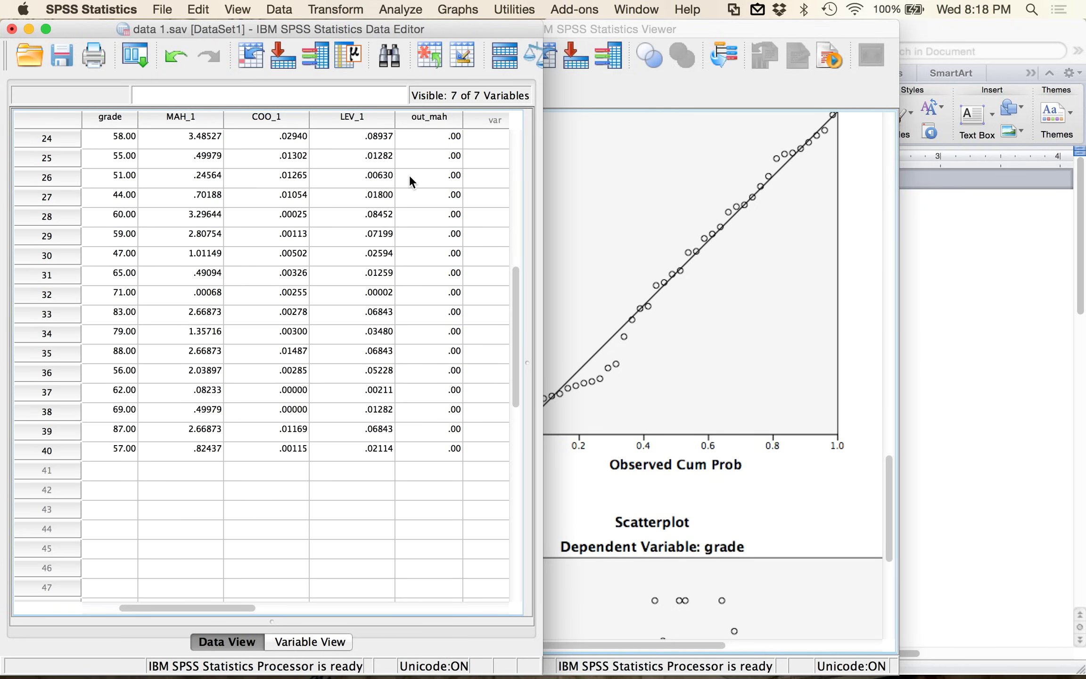
# Minimize the output viewer, briefly check iTunes, and return to the SPSS data editor beside the Word notes
pyautogui.click(600, 24)
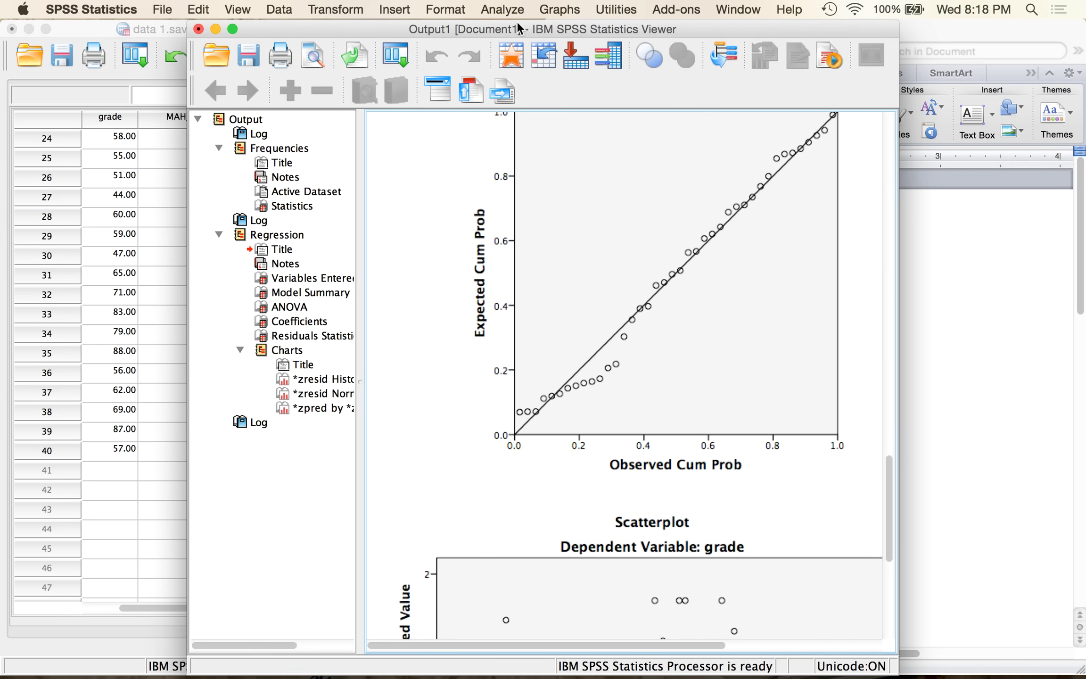
pyautogui.click(216, 30)
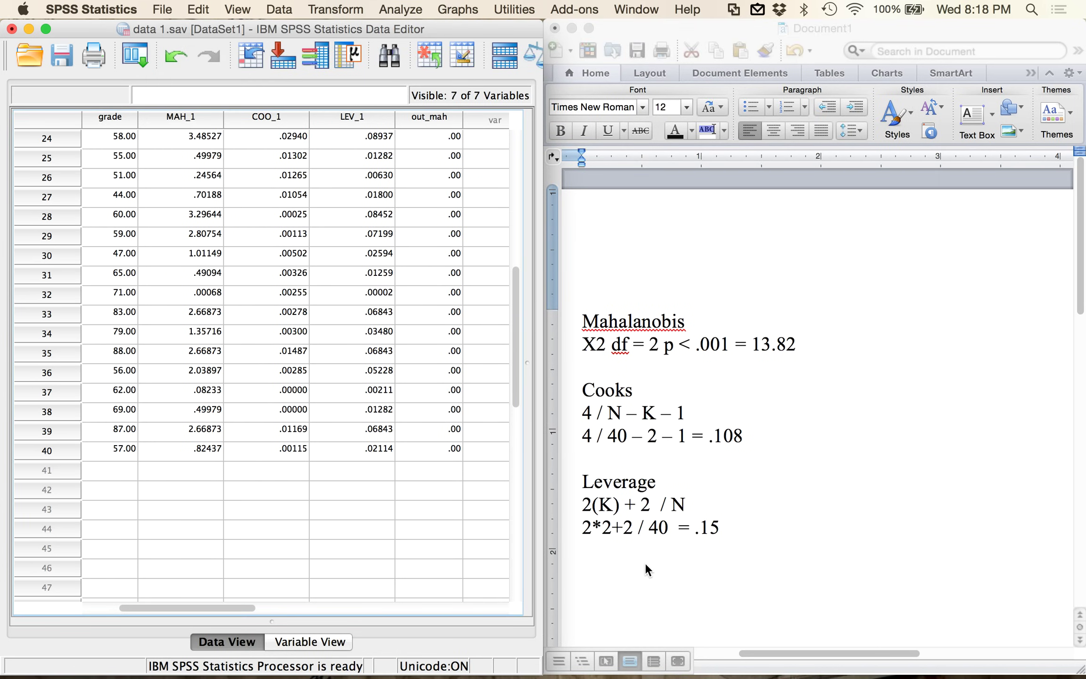
pyautogui.click(668, 655)
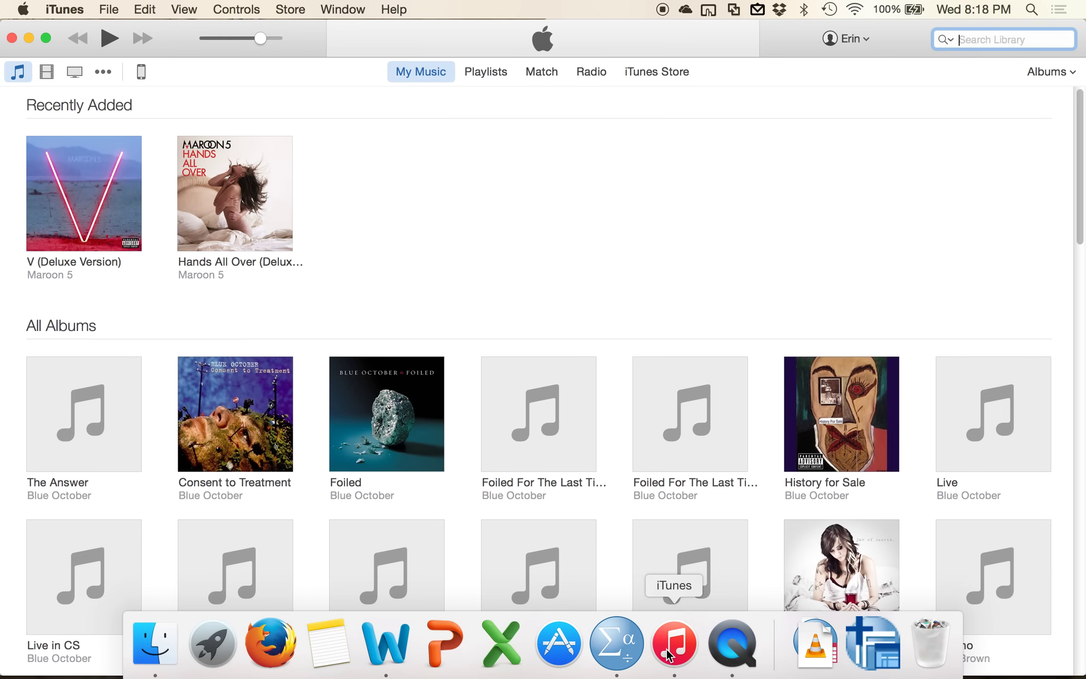
pyautogui.click(617, 643)
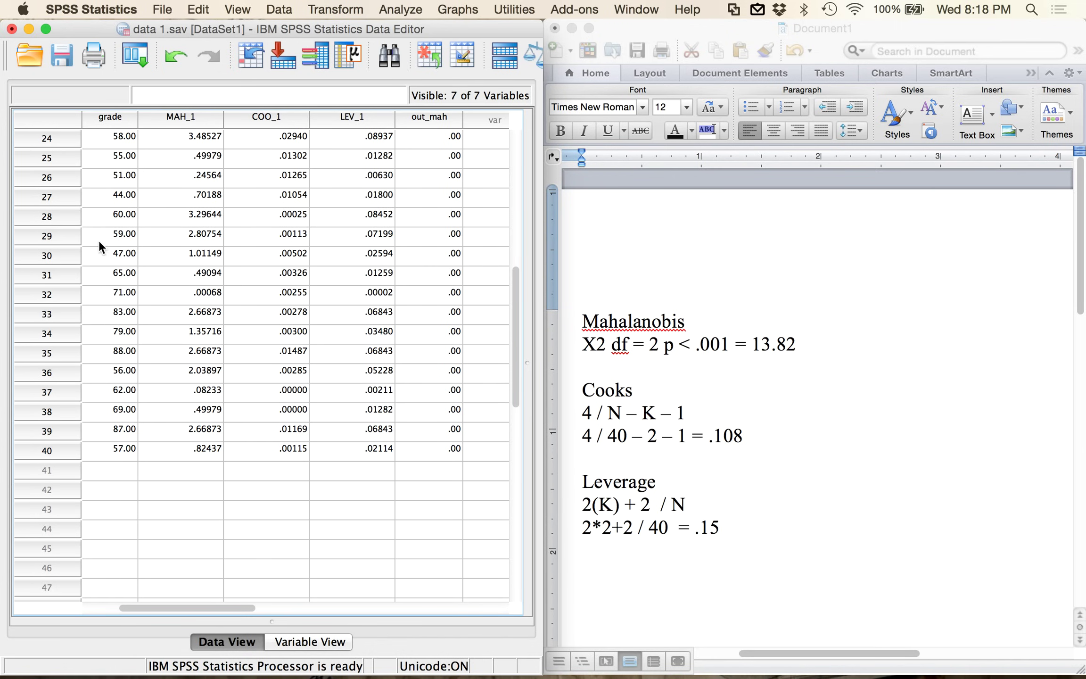
# Reset the Recode into Different Variables setup and assign Cook's Distance to a new output variable named out_cook
pyautogui.click(329, 8)
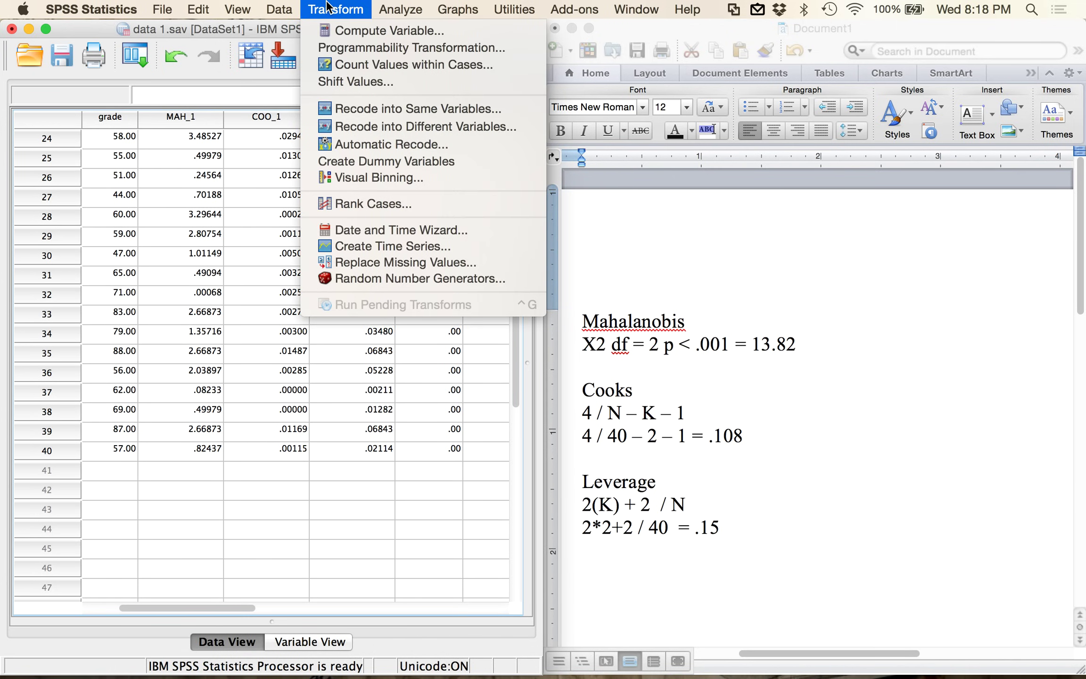
pyautogui.click(424, 127)
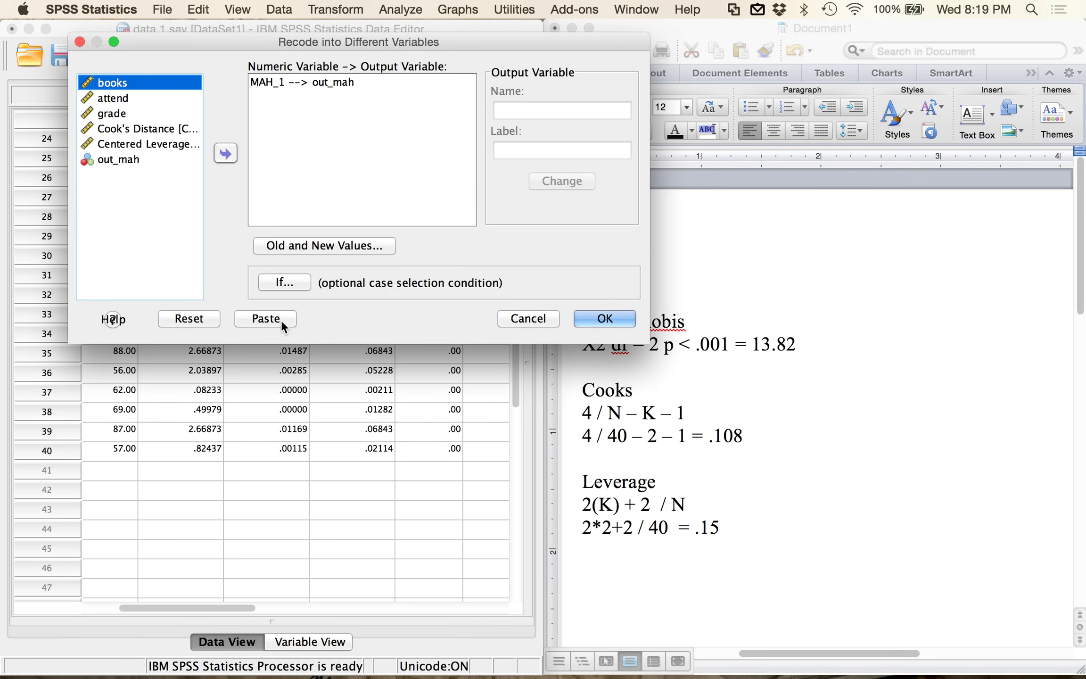
pyautogui.click(191, 318)
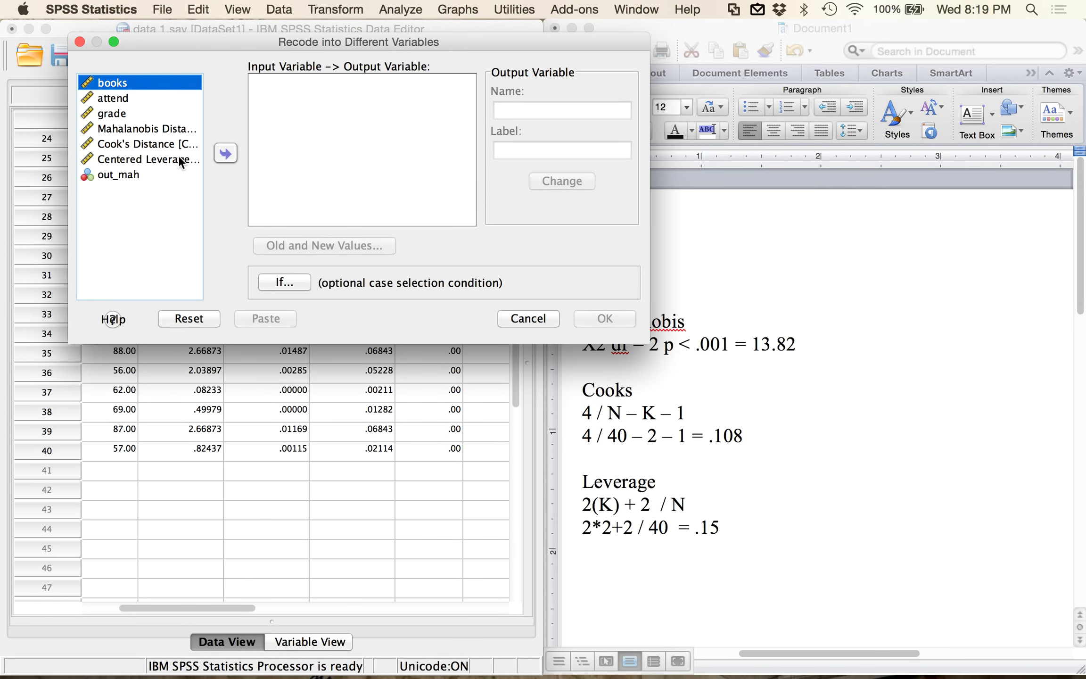
pyautogui.click(145, 144)
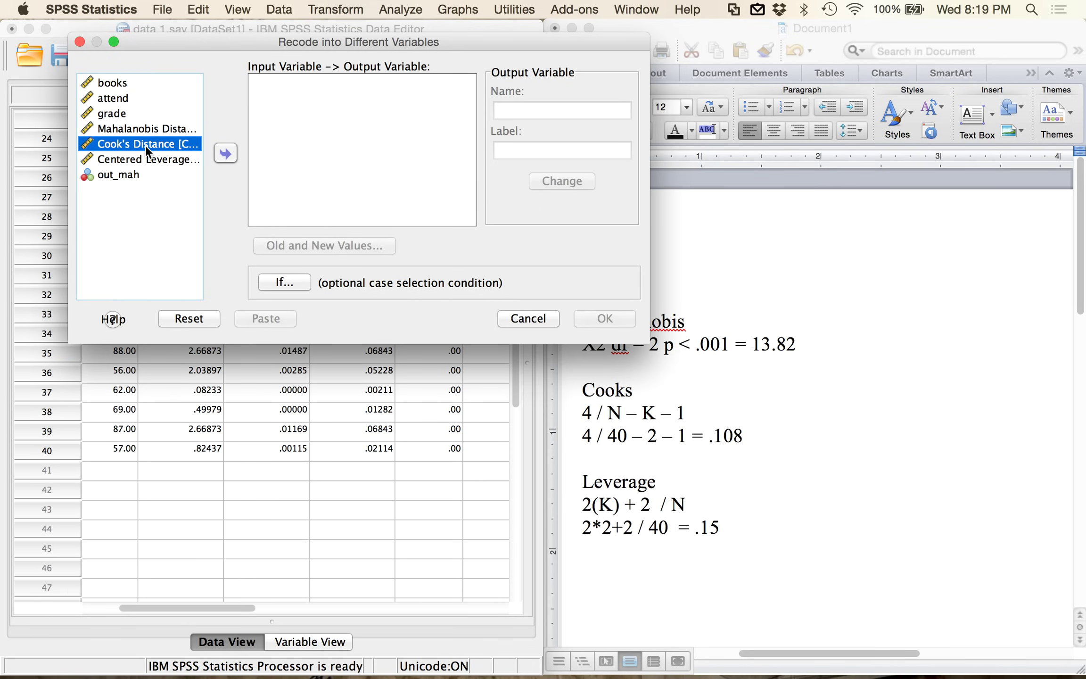
pyautogui.click(226, 154)
pyautogui.click(521, 108)
pyautogui.write('out_cook')
pyautogui.click(568, 181)
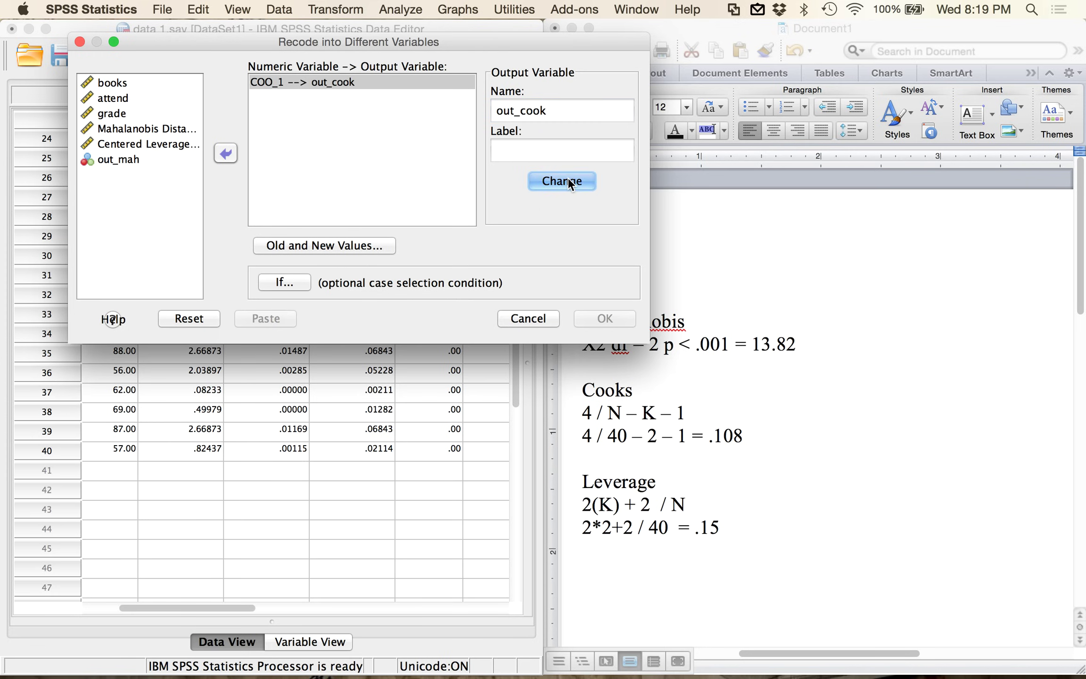
# Add a recode rule for out_cook that turns values from .108 through highest into 1
pyautogui.click(343, 247)
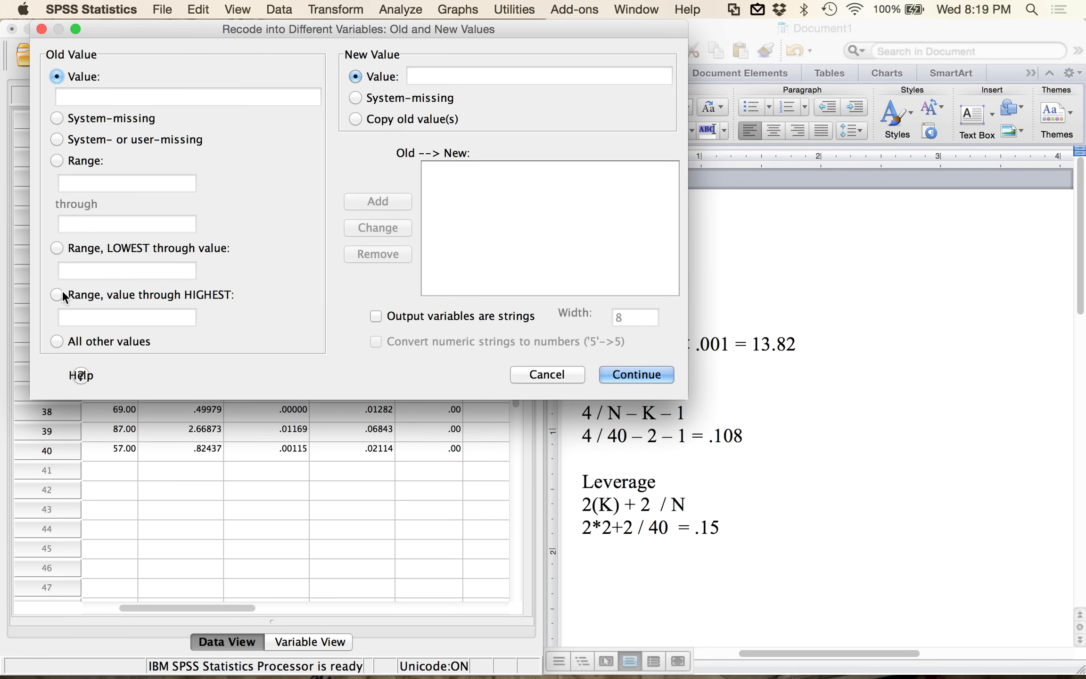
pyautogui.click(61, 297)
pyautogui.write('.108')
pyautogui.click(431, 76)
pyautogui.write('1')
pyautogui.click(372, 202)
# Add a rule recoding all other Cook's Distance values to 0, and run the recode into out_cook
pyautogui.click(118, 340)
pyautogui.click(436, 94)
pyautogui.click(426, 80)
pyautogui.write('0')
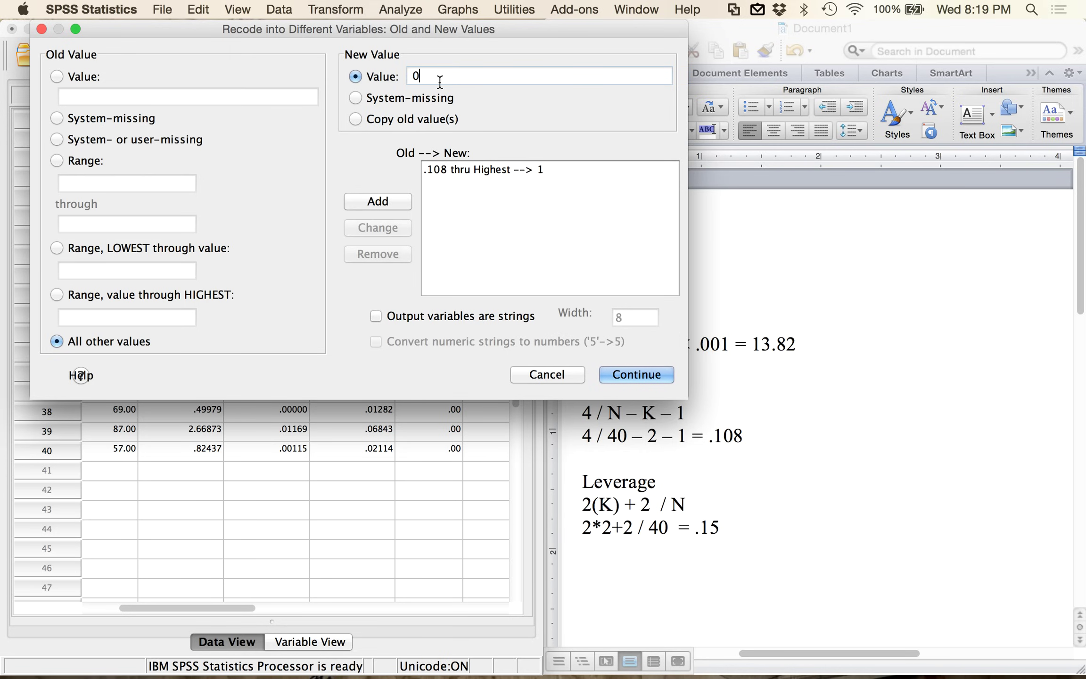
pyautogui.click(369, 197)
pyautogui.click(609, 370)
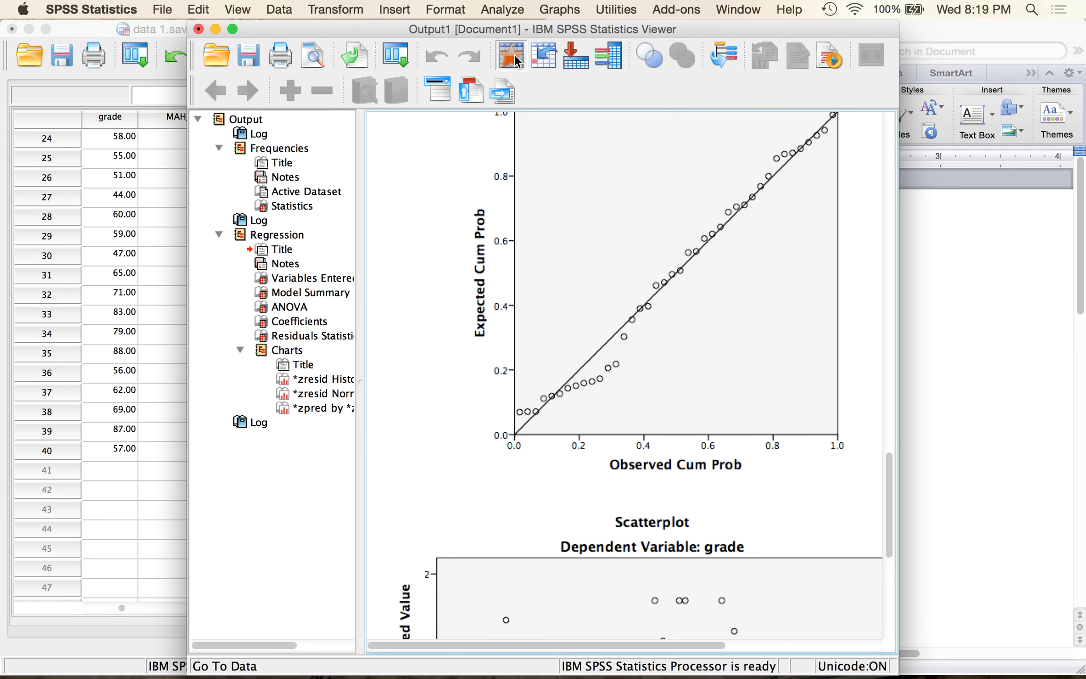
# Return to the data editor and check the out_cook column for flagged outliers, selecting the out_cook cell of case 3
pyautogui.click(515, 60)
pyautogui.scroll(1, 392, 198)
pyautogui.hscroll(5, 393, 197)
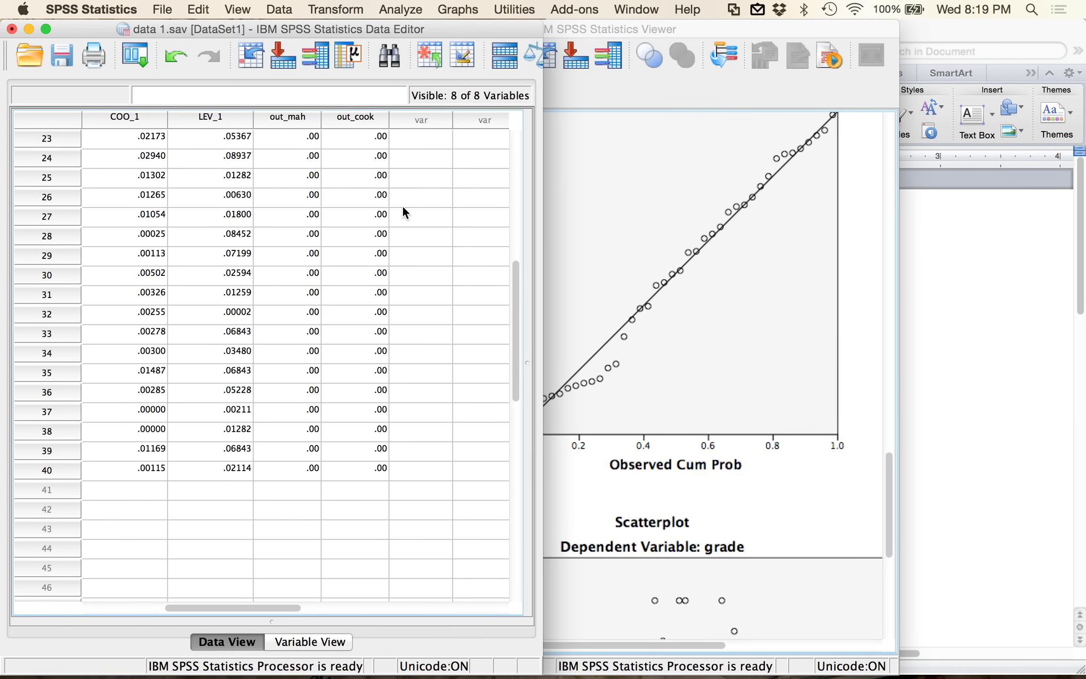
pyautogui.scroll(10, 403, 207)
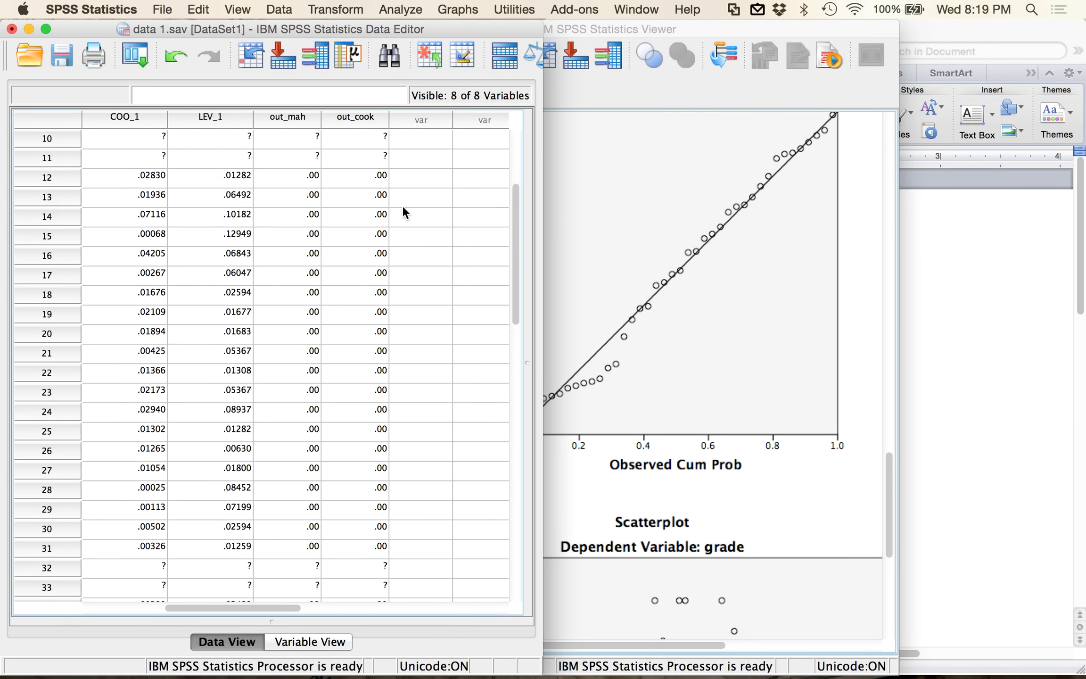
pyautogui.scroll(1, 402, 205)
pyautogui.click(370, 180)
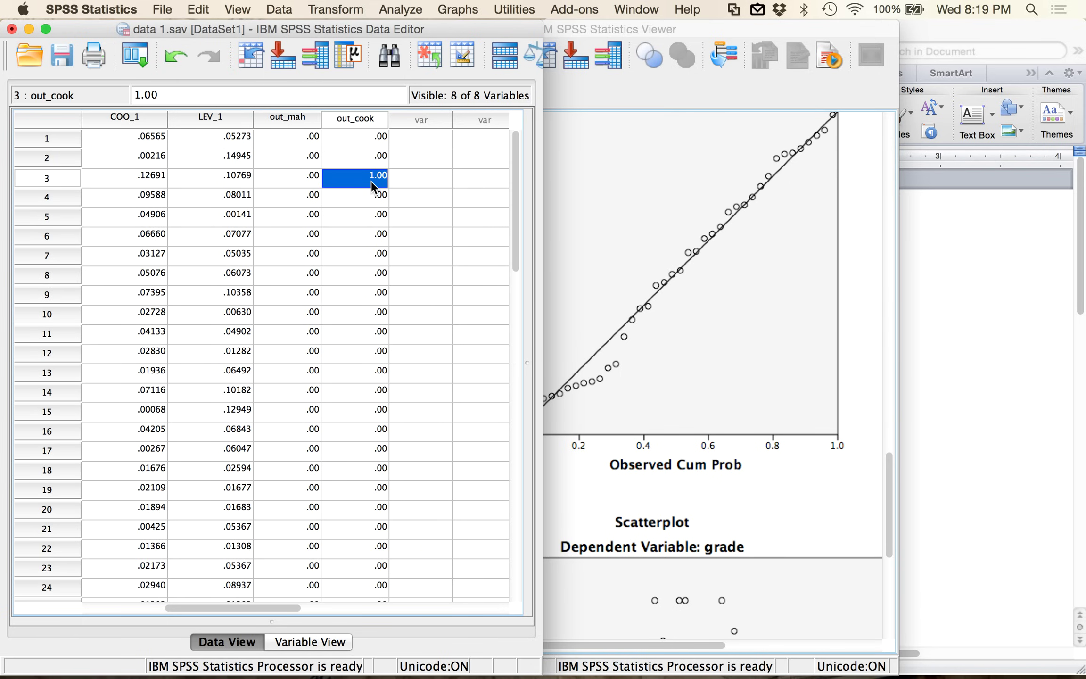
# Inspect case 3's COO_1 value and compare it with the case's leverage and outlier indicator values
pyautogui.hscroll(-2, 145, 177)
pyautogui.click(145, 178)
pyautogui.click(222, 176)
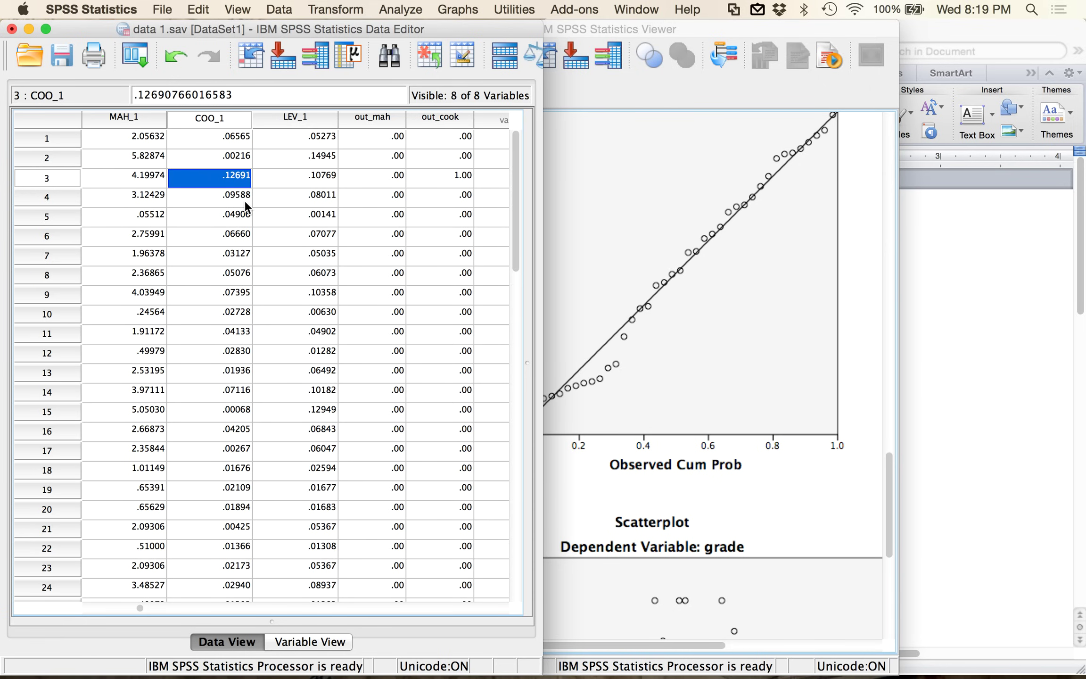
pyautogui.press('Right')
pyautogui.press('Right')
pyautogui.press('Right')
pyautogui.press('Right')
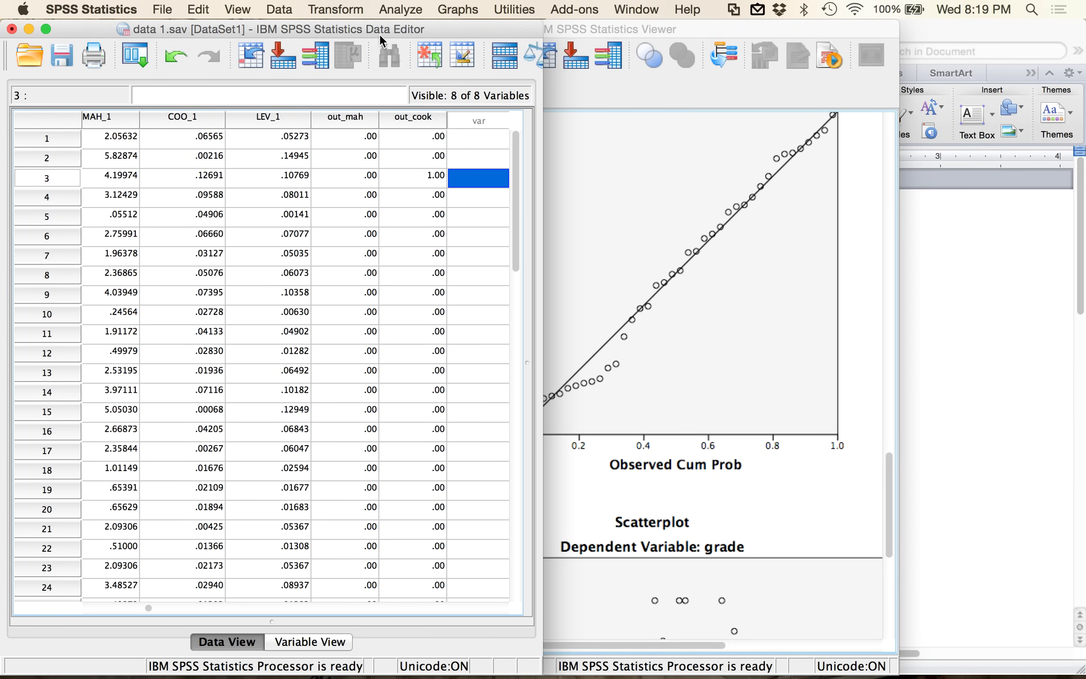
# Reopen Recode into Different Variables, bring the Word cutoff notes into view, and clear the previous recode settings
pyautogui.click(341, 12)
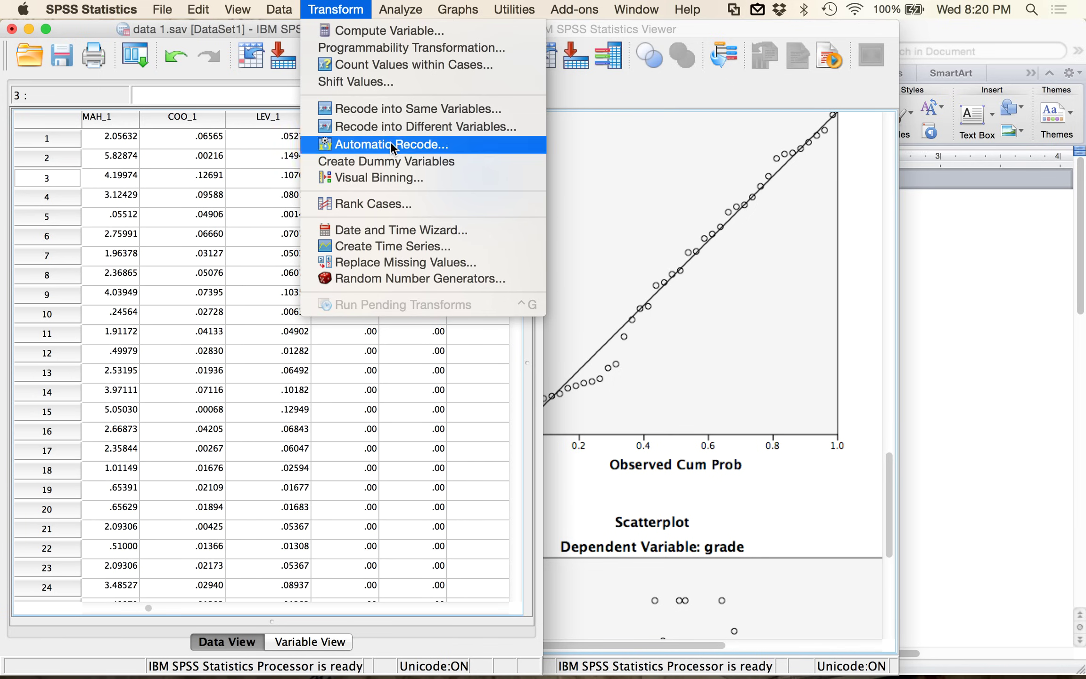
pyautogui.click(399, 125)
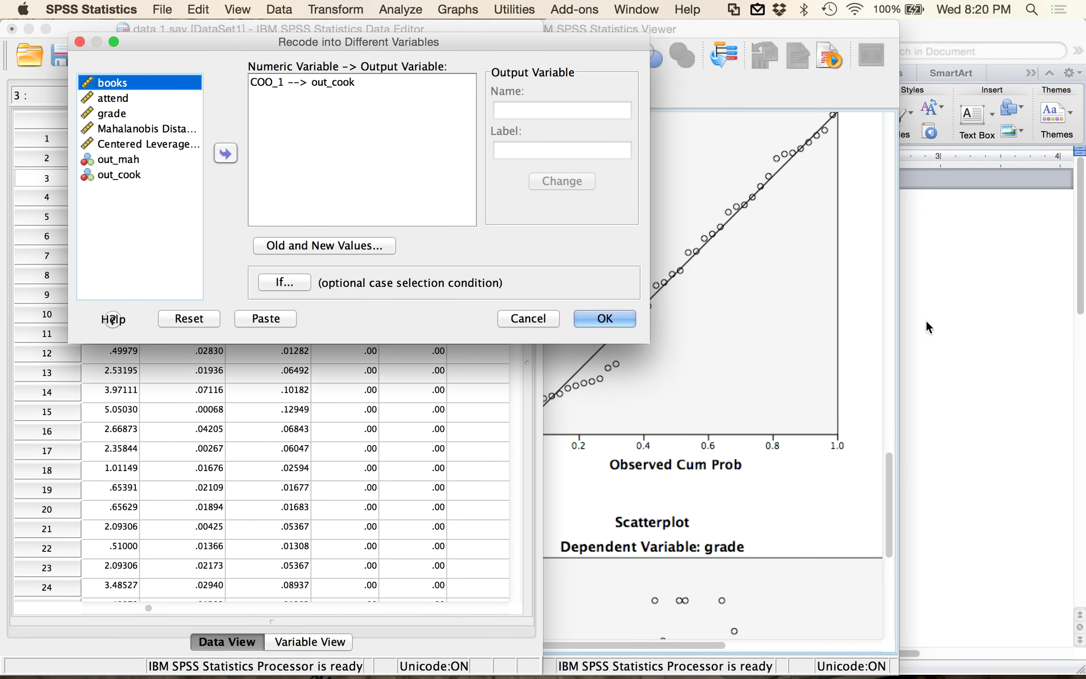
pyautogui.click(918, 314)
pyautogui.click(393, 199)
pyautogui.click(190, 319)
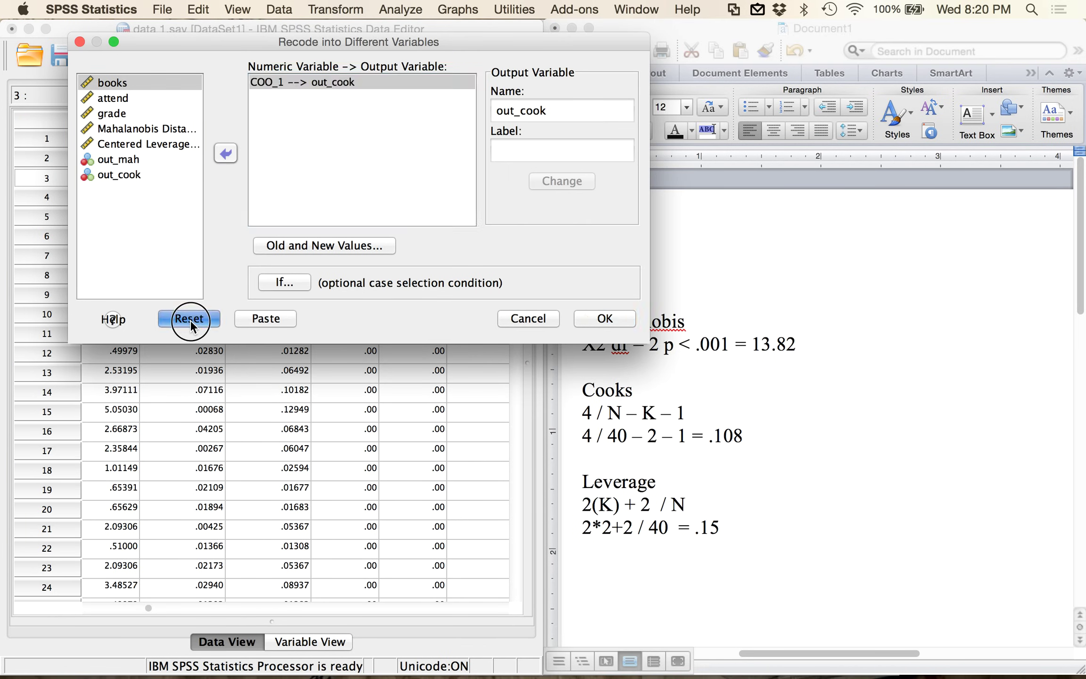
# Assign the centered leverage variable LEV_1 to a new output variable named out_lev
pyautogui.click(146, 160)
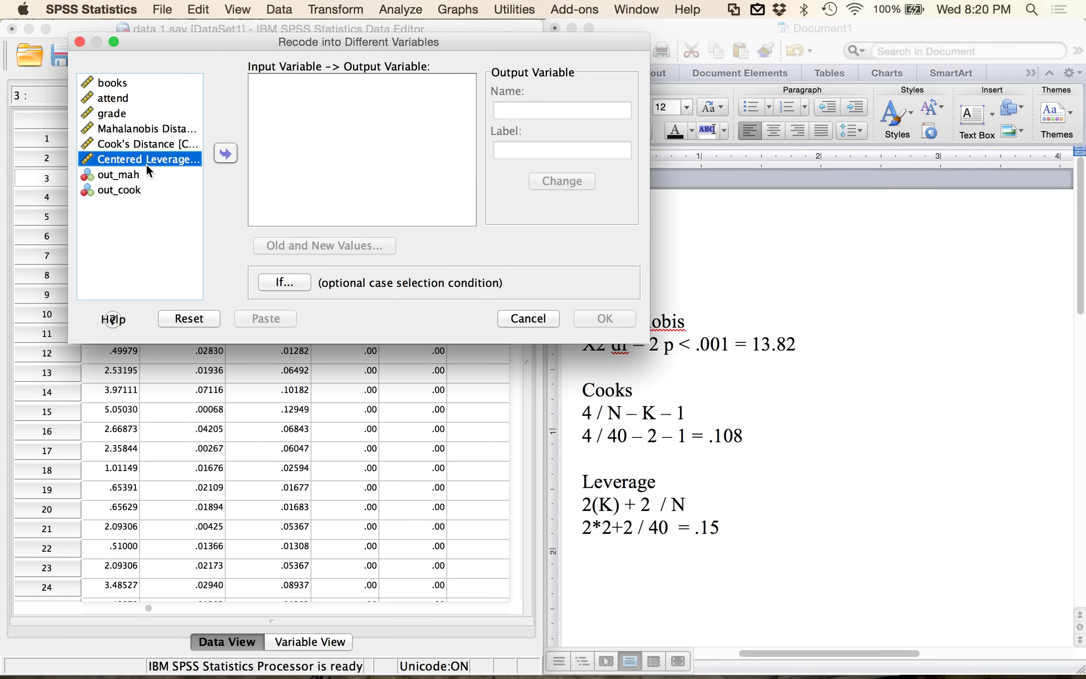
pyautogui.click(225, 154)
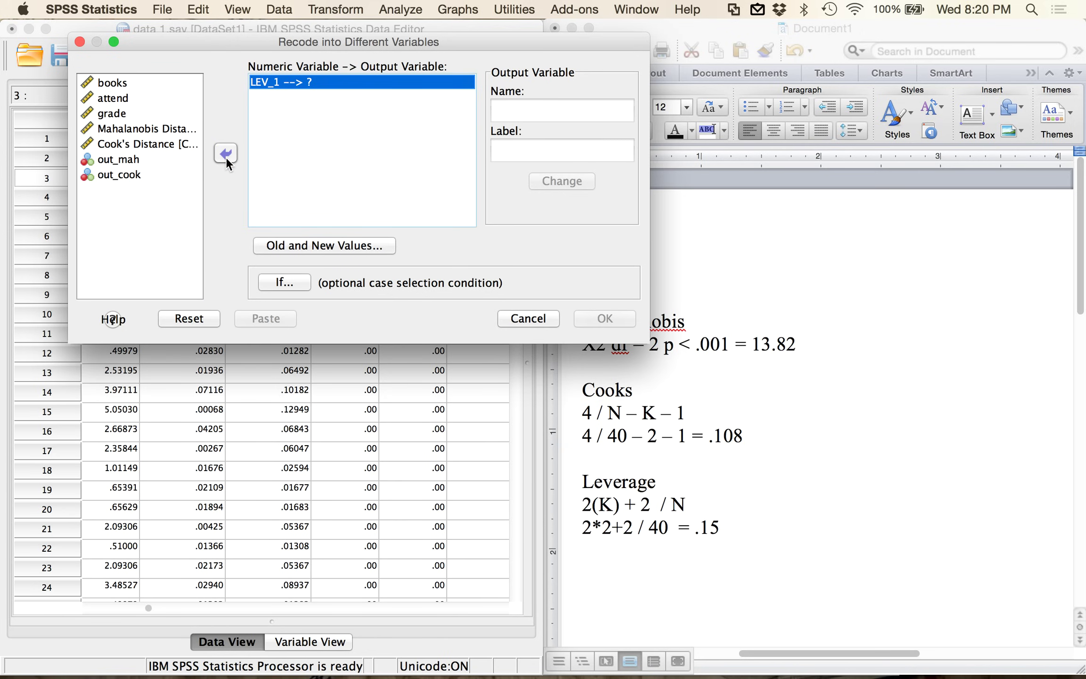
pyautogui.click(524, 113)
pyautogui.write('out_lev')
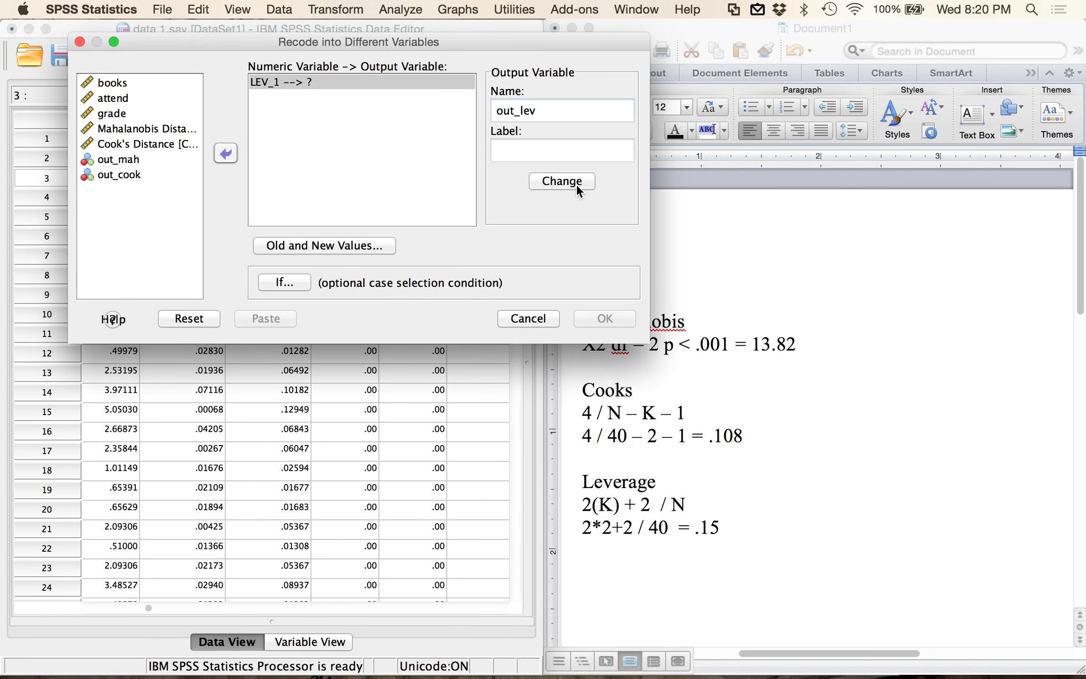
pyautogui.click(576, 185)
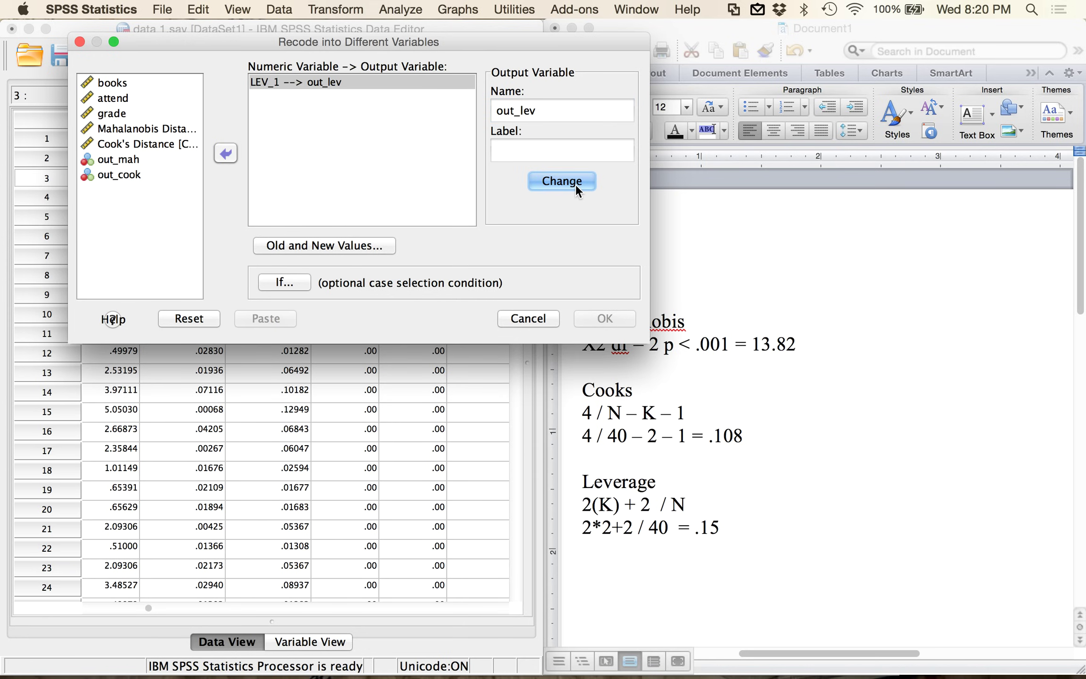
# Add a recode rule for out_lev that turns values from .15 through highest into 1
pyautogui.click(362, 245)
pyautogui.click(57, 295)
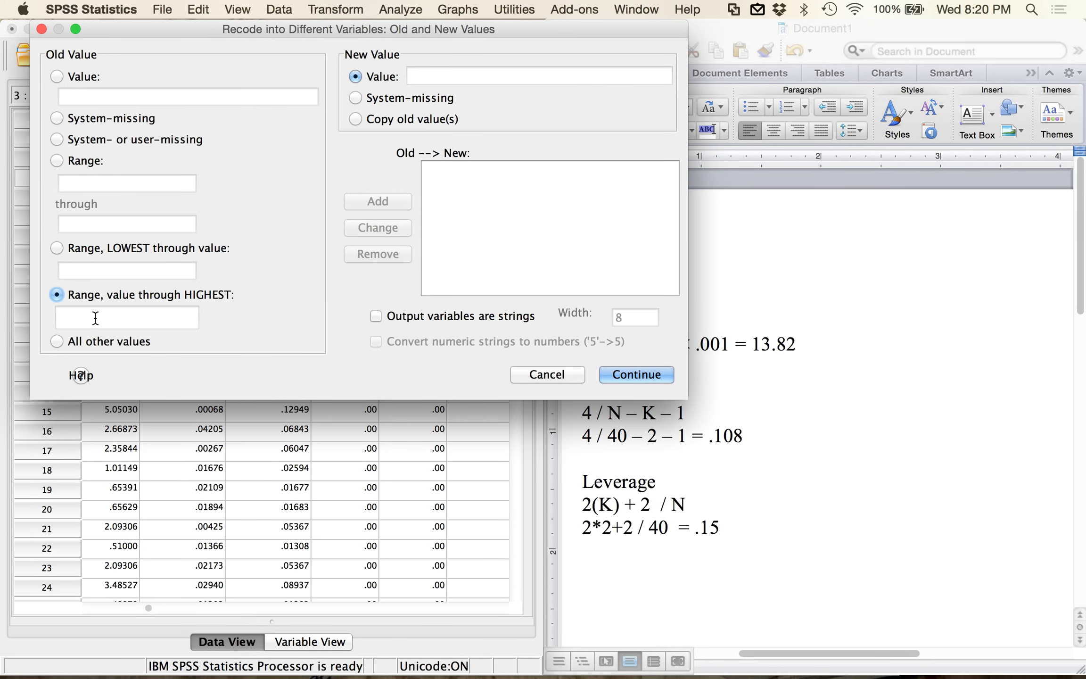
pyautogui.click(132, 321)
pyautogui.write('.15')
pyautogui.click(418, 75)
pyautogui.write('1')
pyautogui.click(385, 206)
# Add a rule recoding all other leverage values to 0, and run the recode into out_lev
pyautogui.click(96, 342)
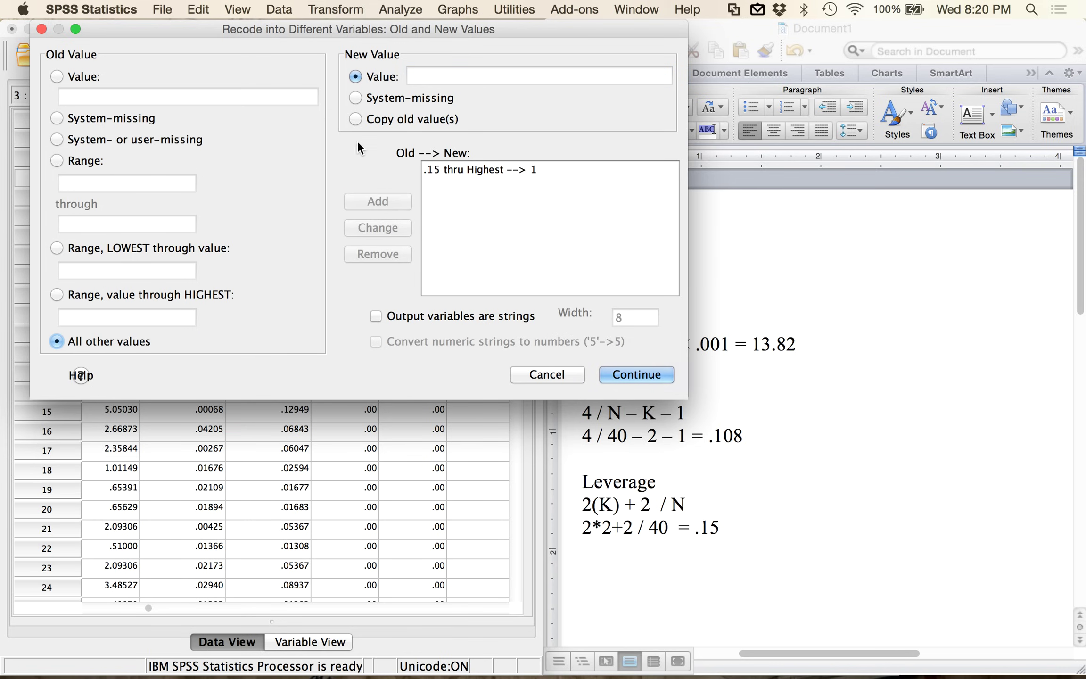
pyautogui.click(417, 76)
pyautogui.write('0')
pyautogui.click(390, 203)
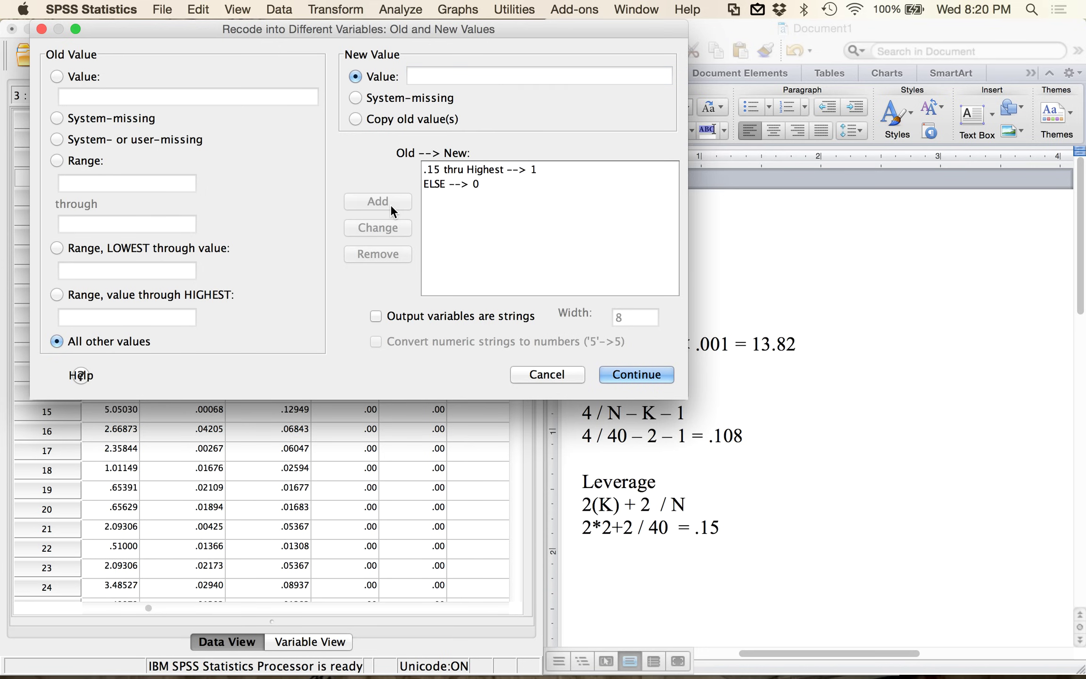
pyautogui.click(630, 373)
pyautogui.click(605, 319)
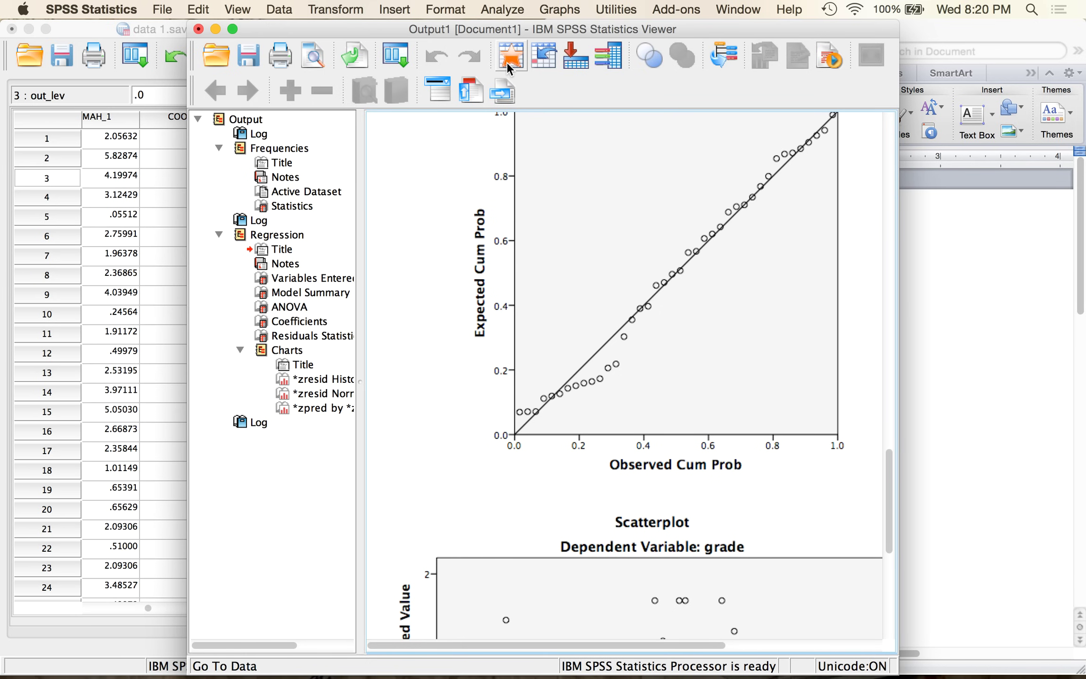
# Return to the data editor, check the out_lev column for flagged outliers, and inspect the LEV_1 value of case 2
pyautogui.click(507, 62)
pyautogui.hscroll(3, 430, 154)
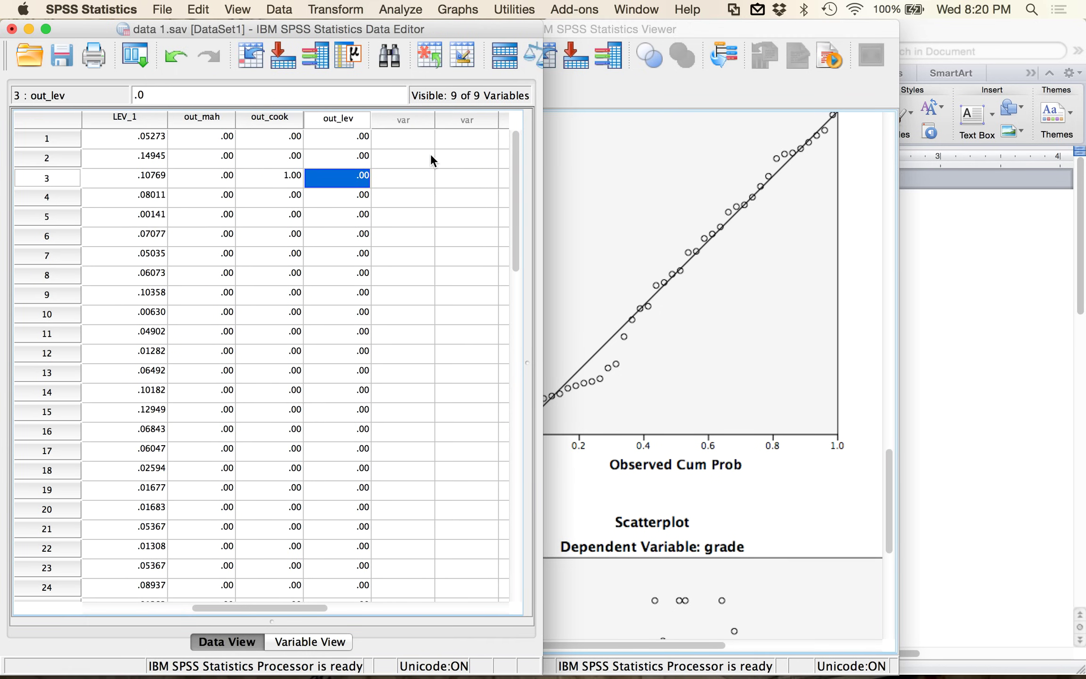
pyautogui.scroll(-10, 368, 148)
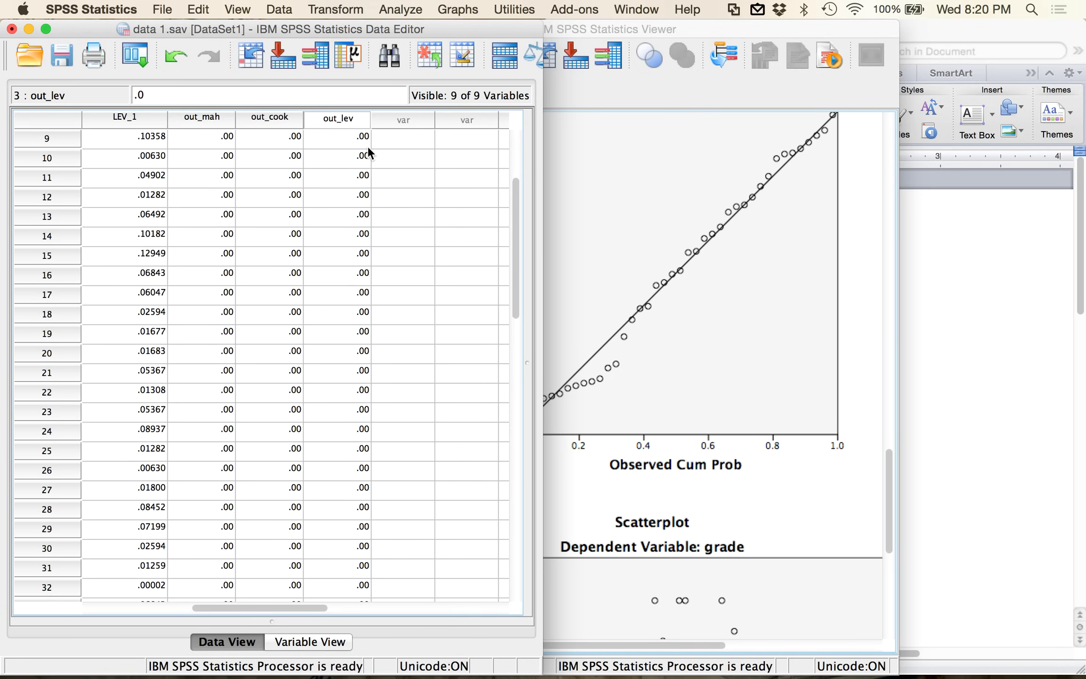
pyautogui.scroll(8, 368, 153)
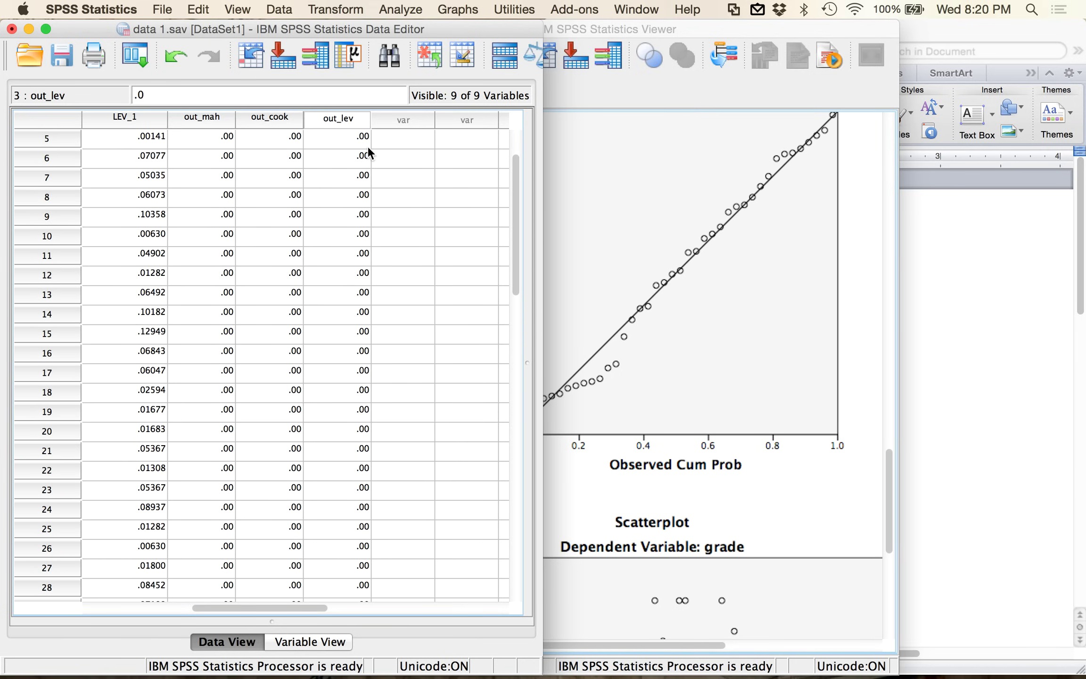
pyautogui.scroll(2, 368, 149)
pyautogui.scroll(1, 368, 152)
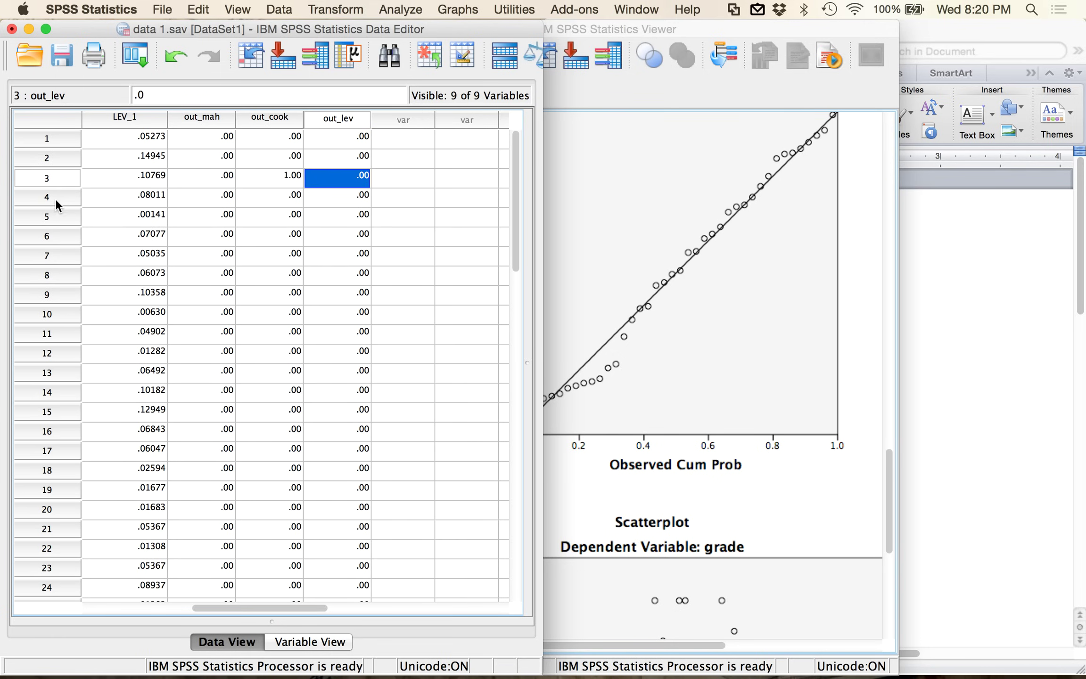
pyautogui.click(123, 159)
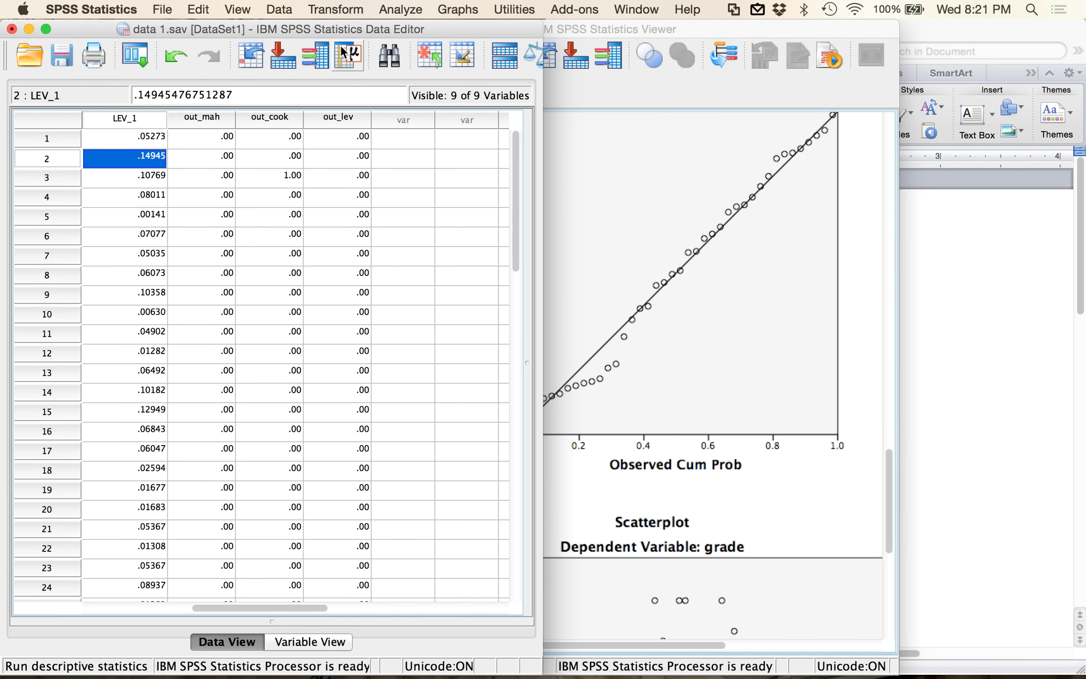
# Set up a Compute Variable transformation with target out_tot and the expression out_mah+out_cook+out_lev
pyautogui.click(336, 9)
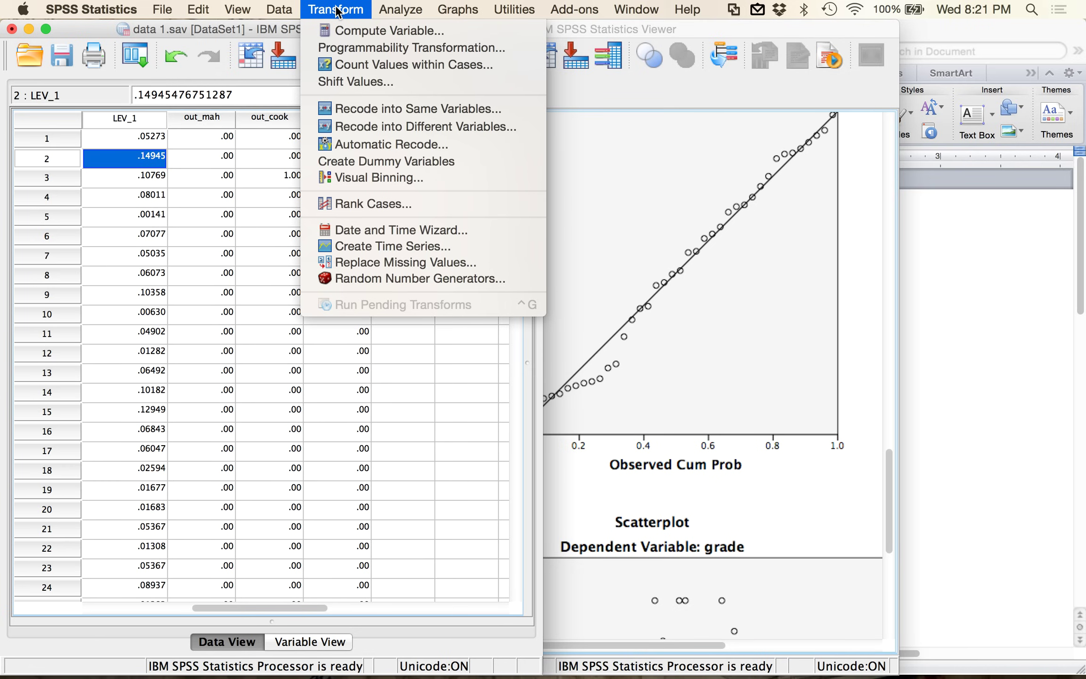
pyautogui.click(370, 30)
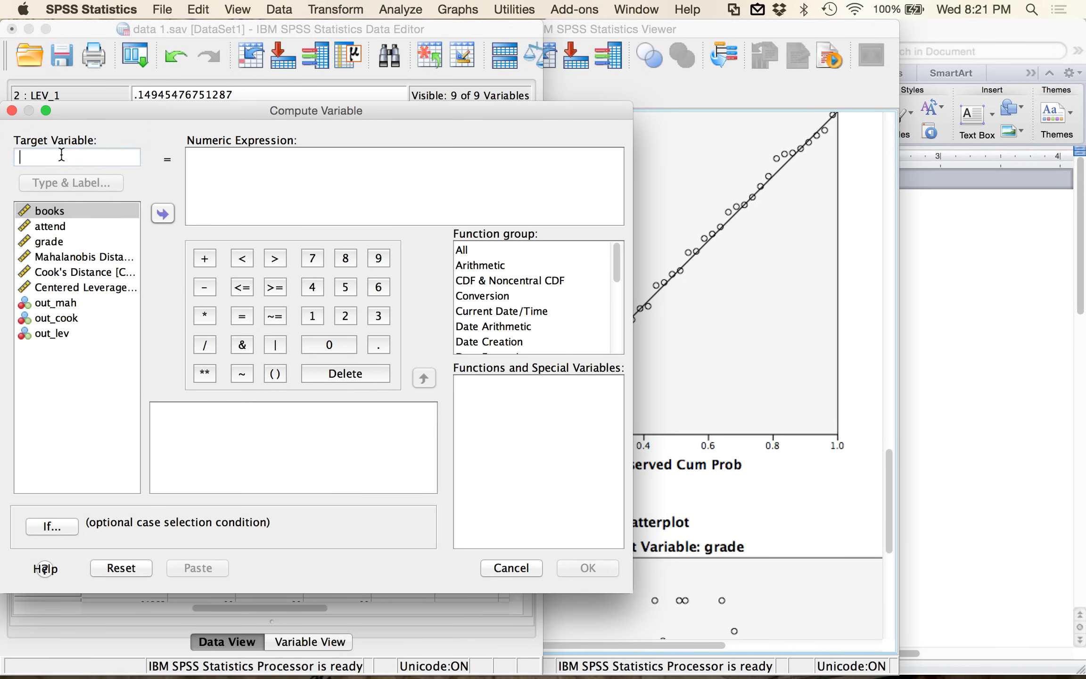
pyautogui.write('out_tot')
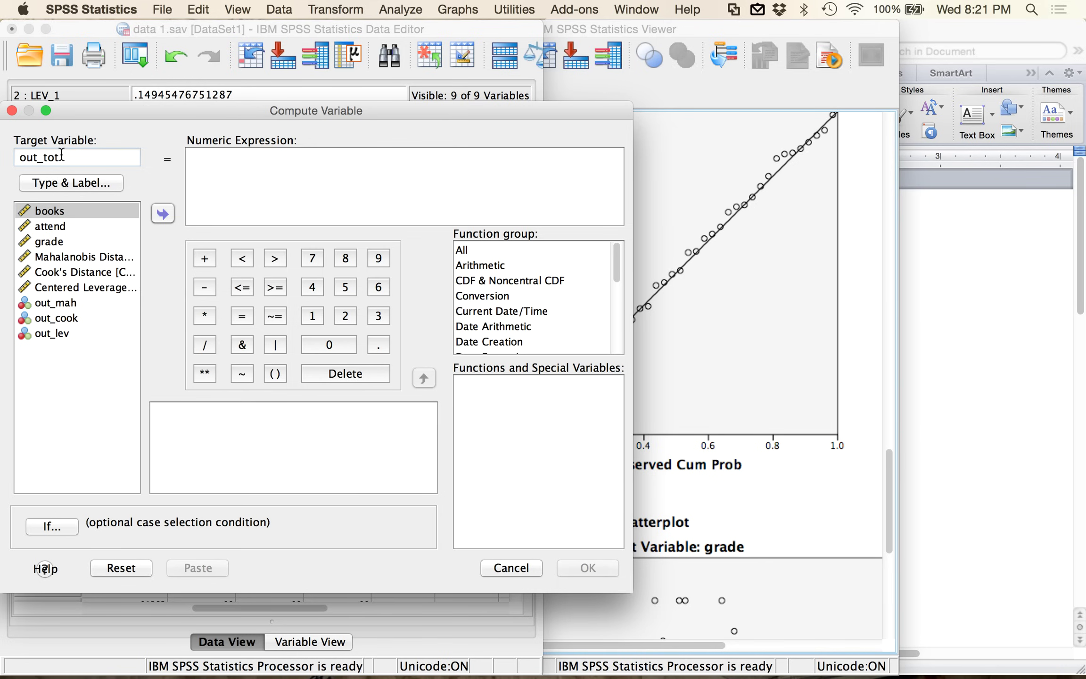
pyautogui.doubleClick(58, 302)
pyautogui.write('+')
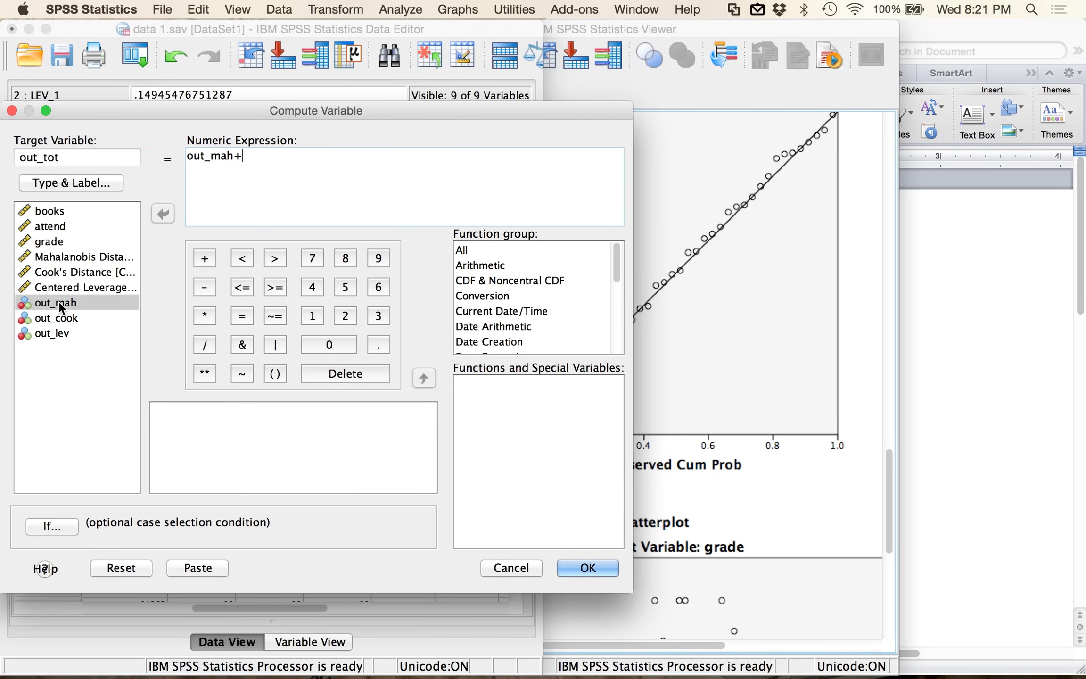
pyautogui.doubleClick(53, 317)
pyautogui.write('+')
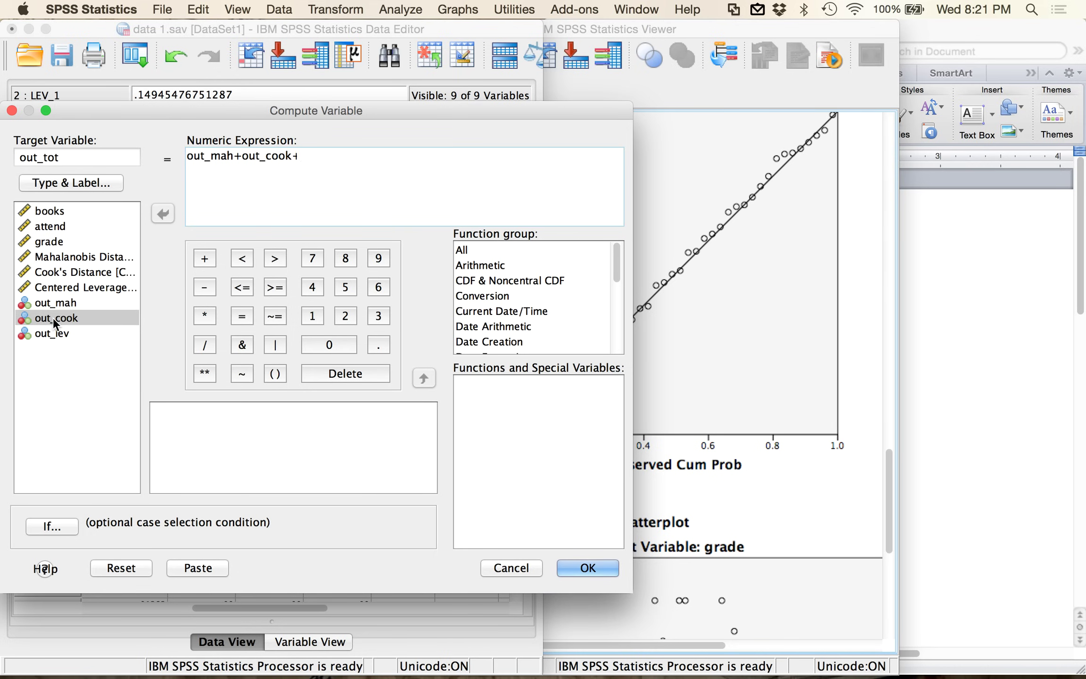
pyautogui.doubleClick(32, 335)
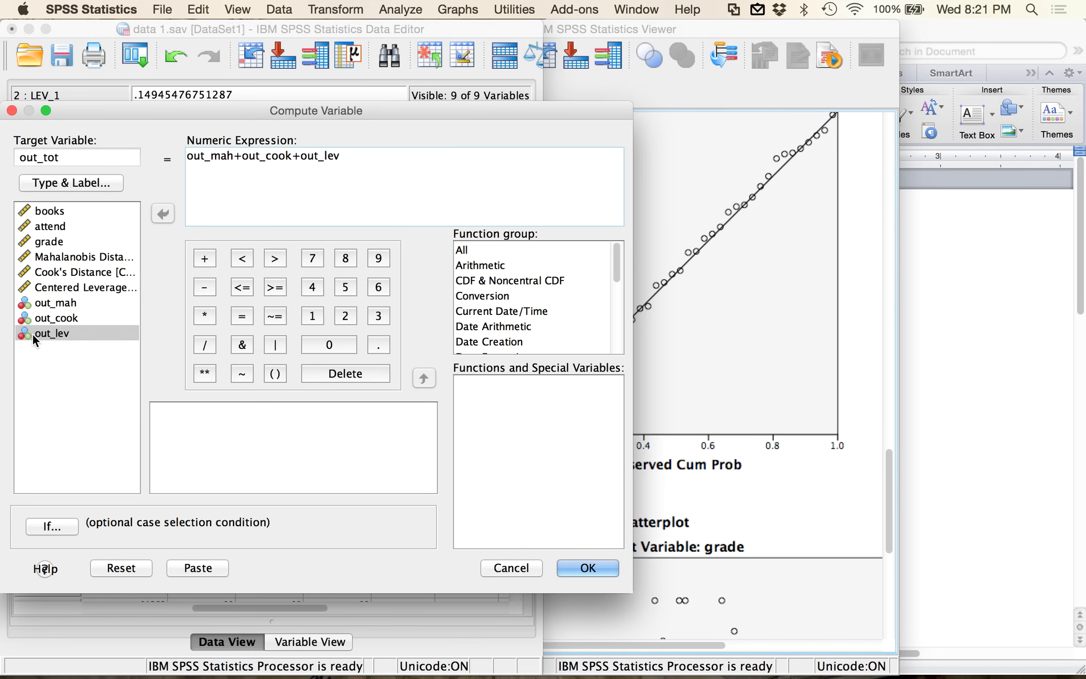
# Run the out_tot computation, return to the data editor and select the out_tot column
pyautogui.click(580, 570)
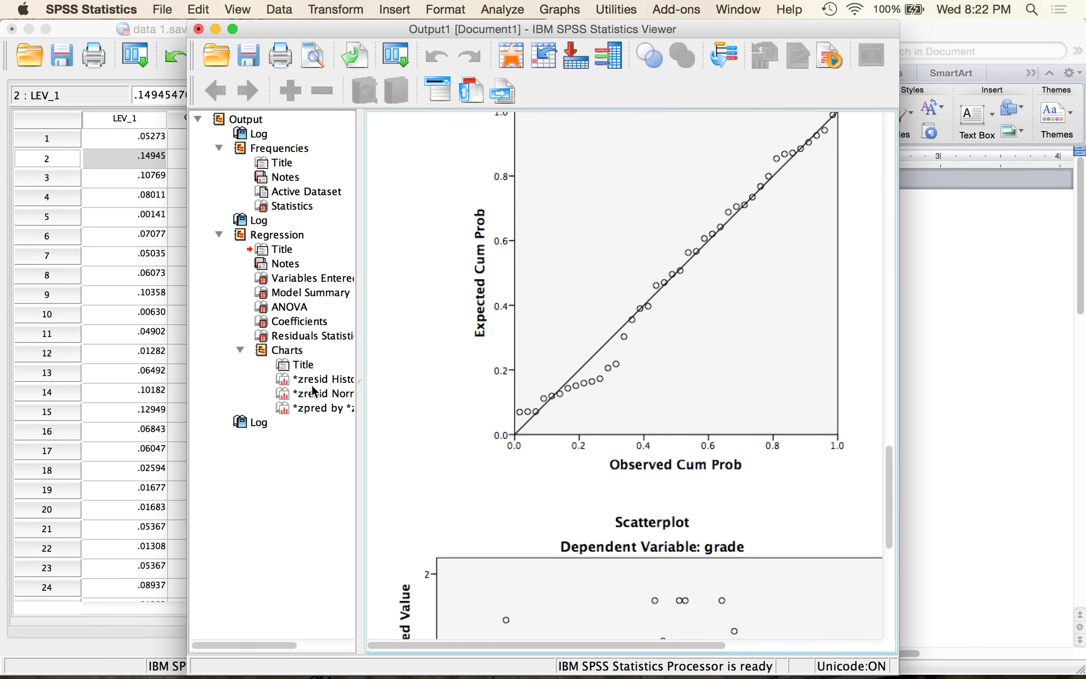
pyautogui.click(511, 54)
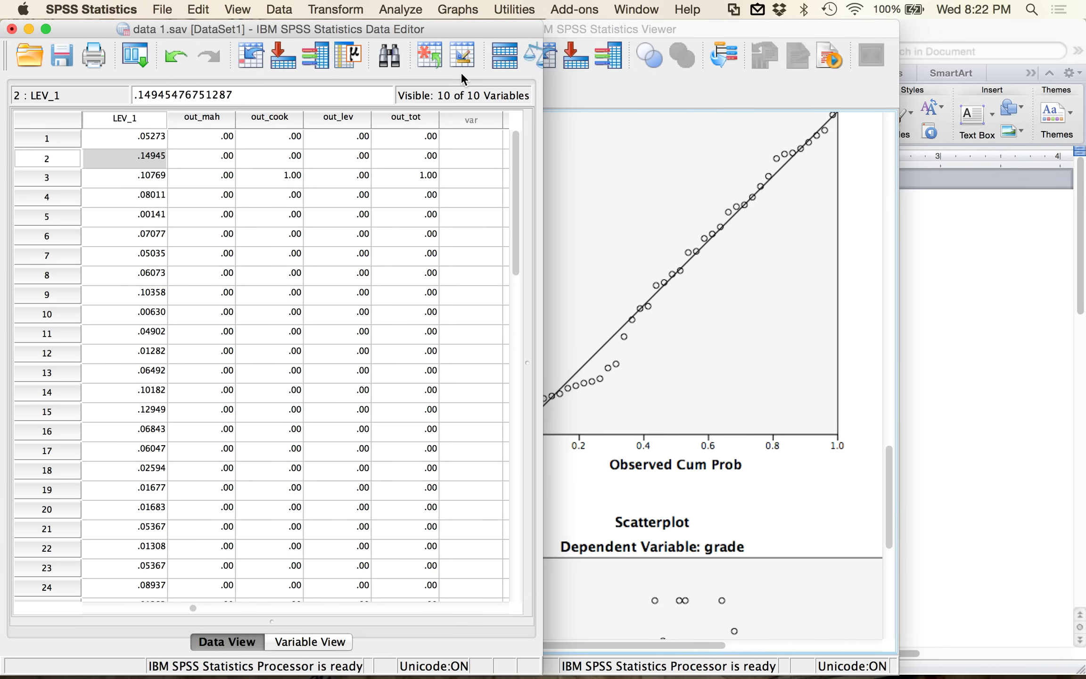
pyautogui.click(418, 117)
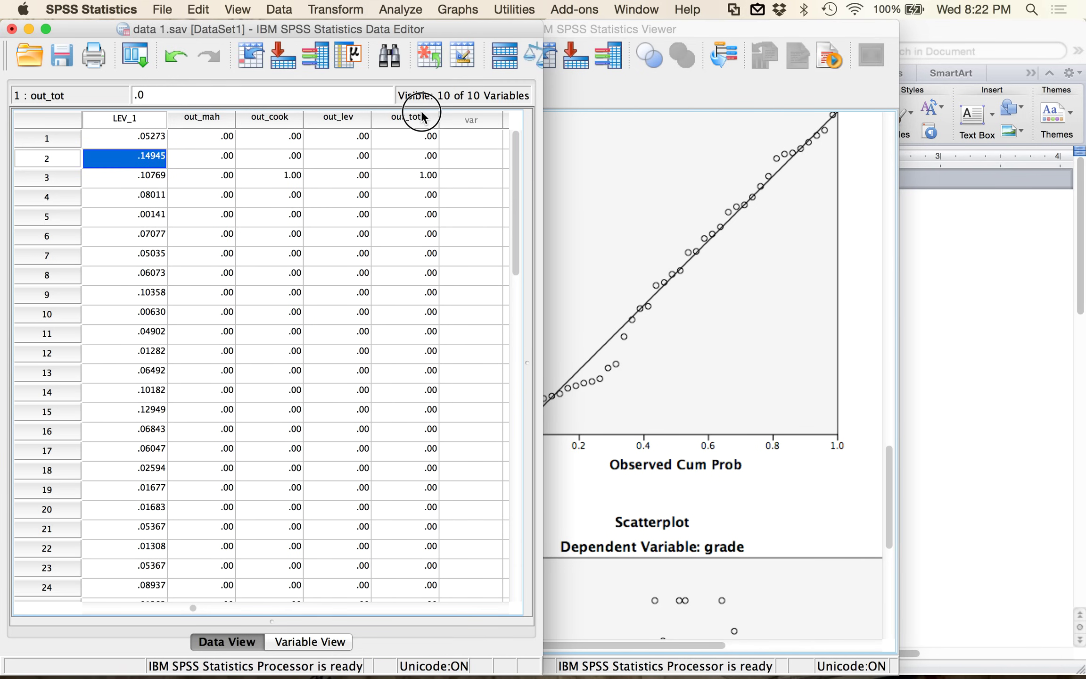
# Sort the cases by out_tot in descending order and bring the data editor back to check the flagged cases
pyautogui.click(285, 8)
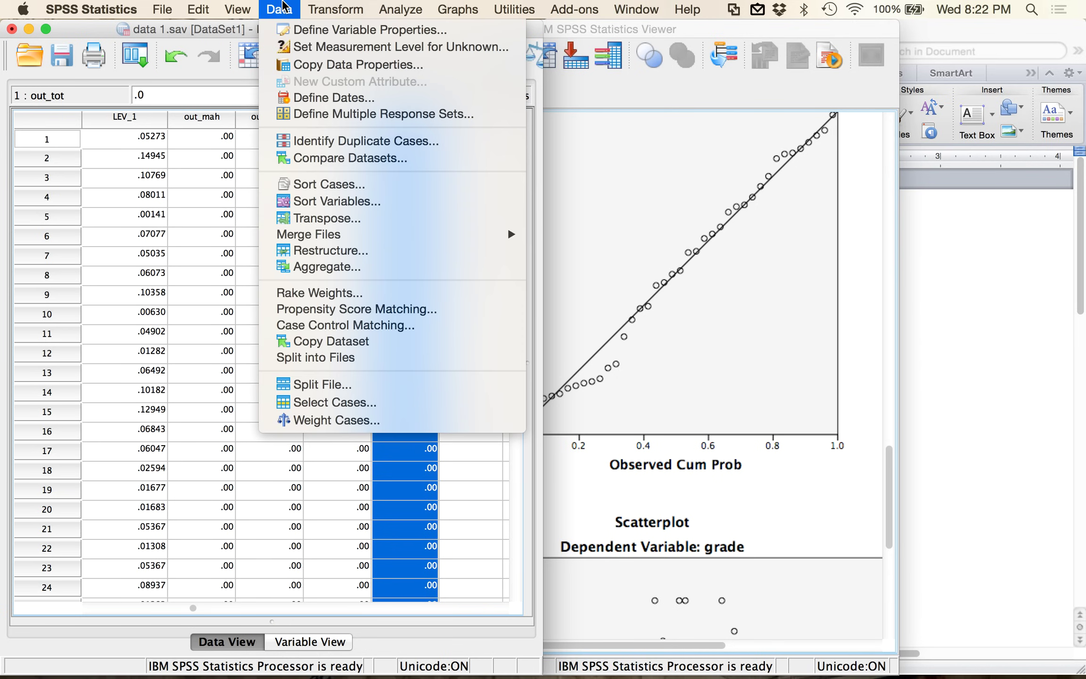
pyautogui.click(341, 185)
pyautogui.scroll(-2, 162, 342)
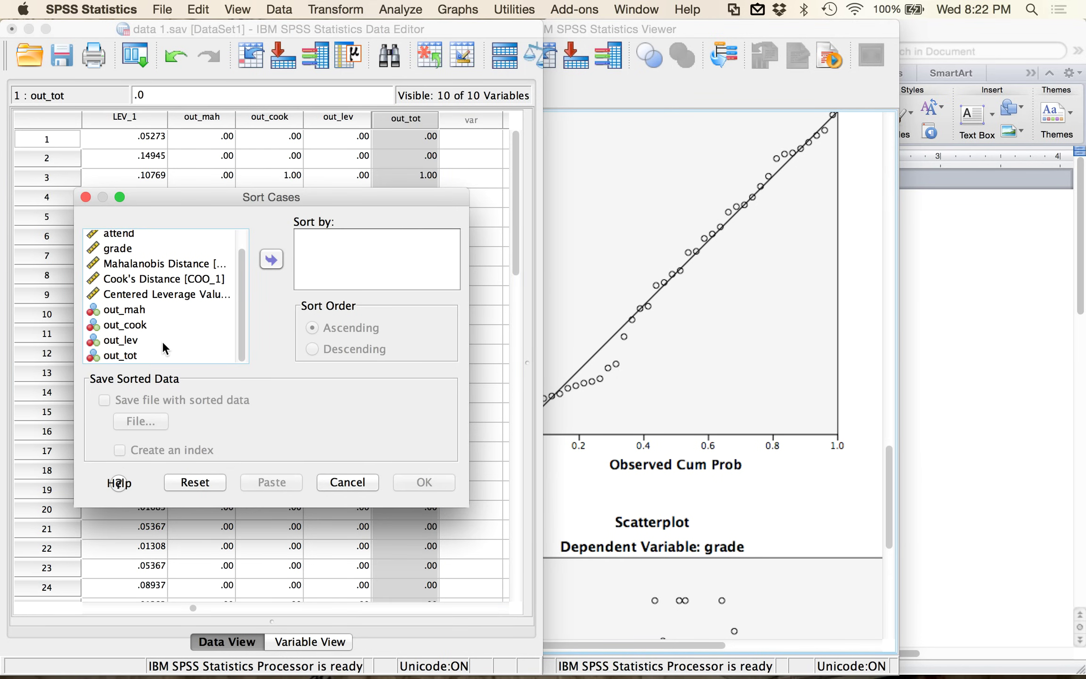
pyautogui.doubleClick(116, 356)
pyautogui.click(308, 347)
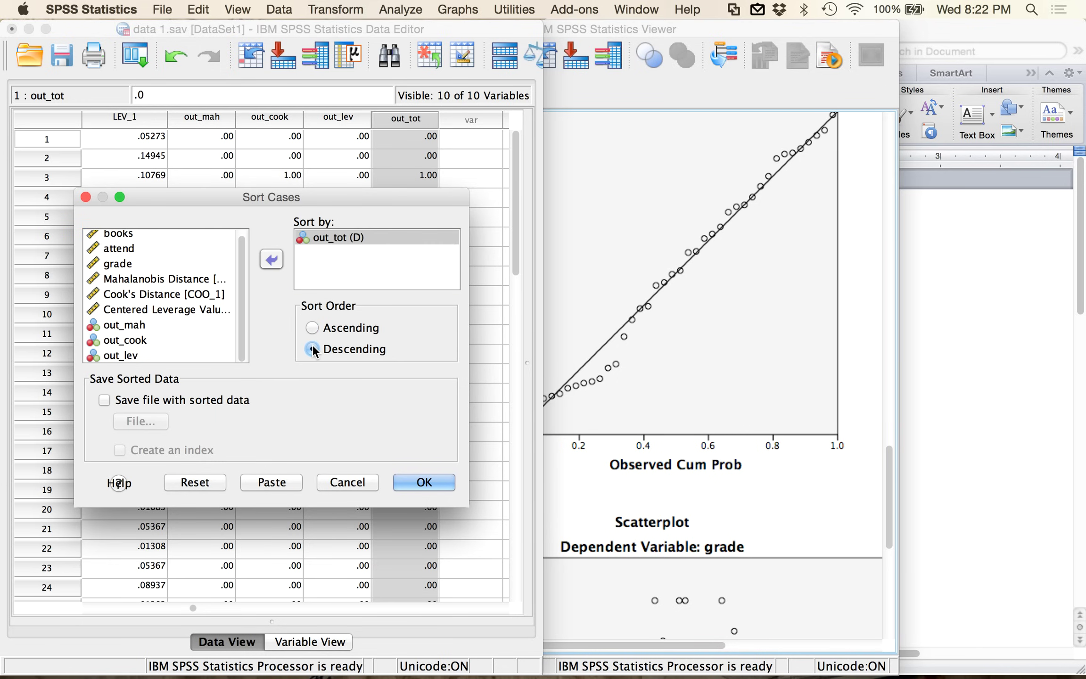
pyautogui.click(424, 480)
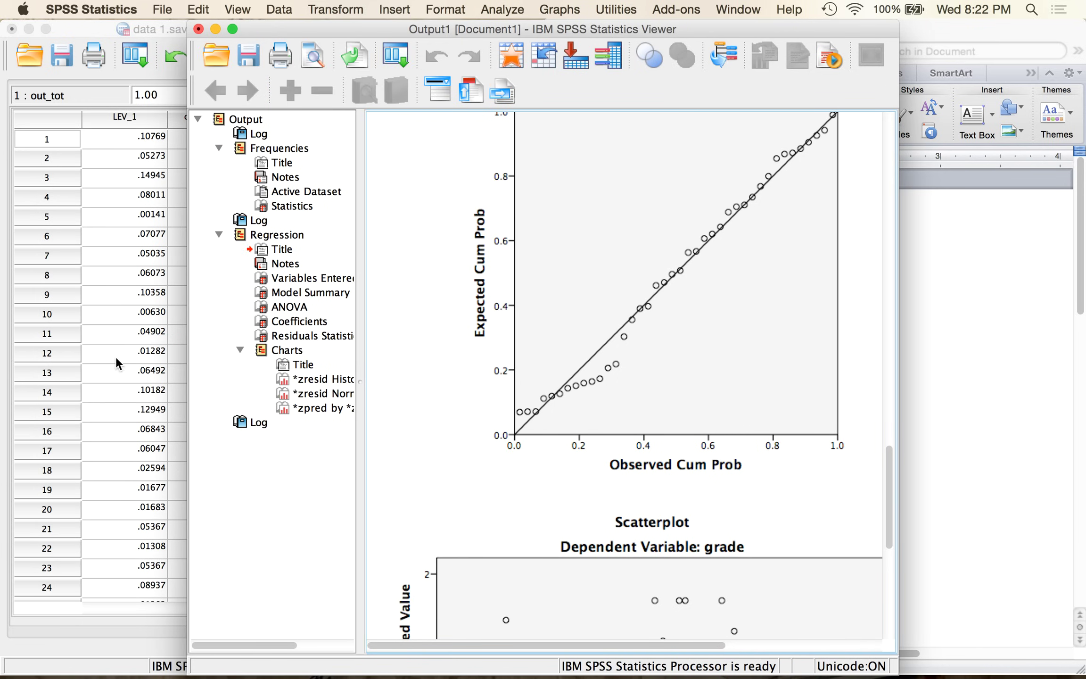
pyautogui.click(101, 354)
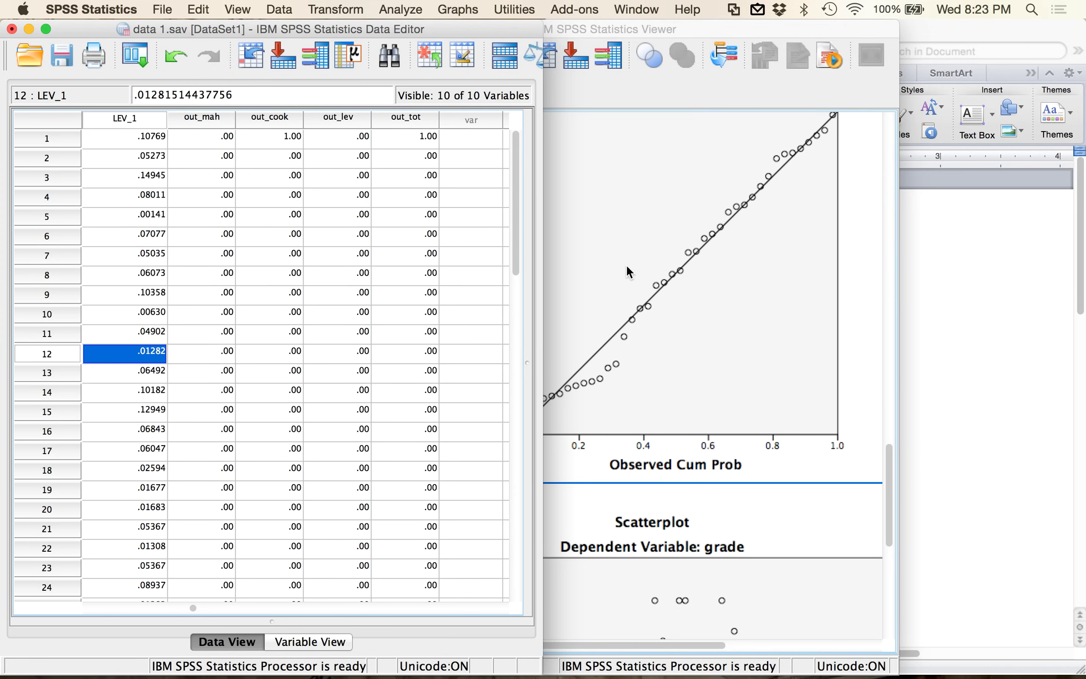
# Switch to the output viewer, enlarge its window and review the regression's Model Summary, ANOVA and Coefficients tables
pyautogui.click(593, 318)
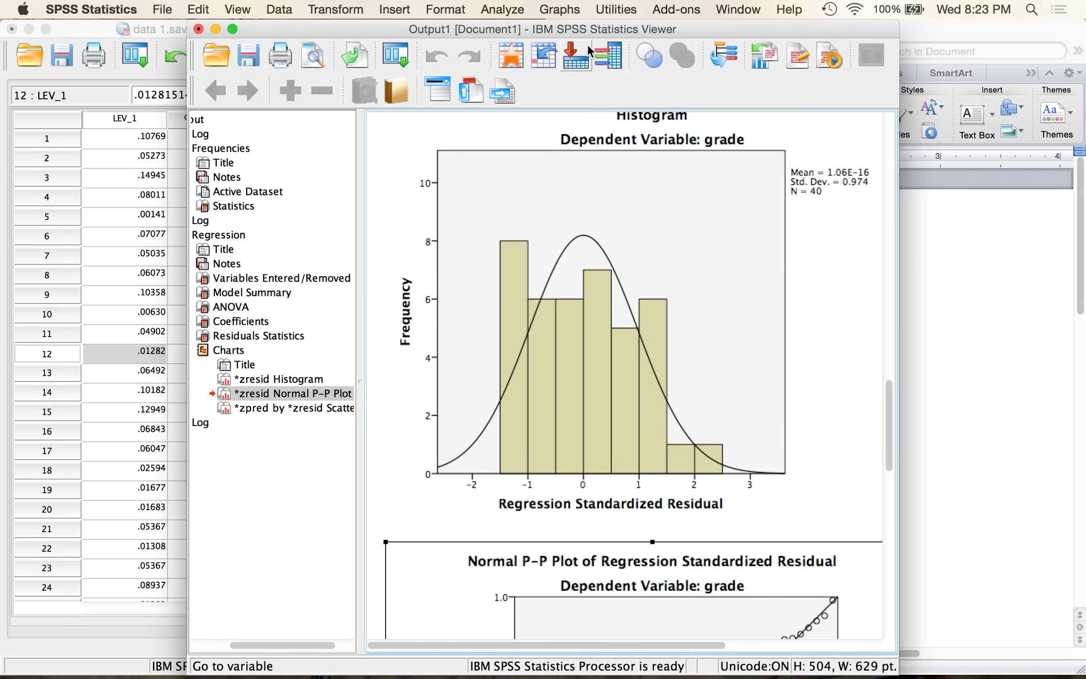
pyautogui.doubleClick(598, 29)
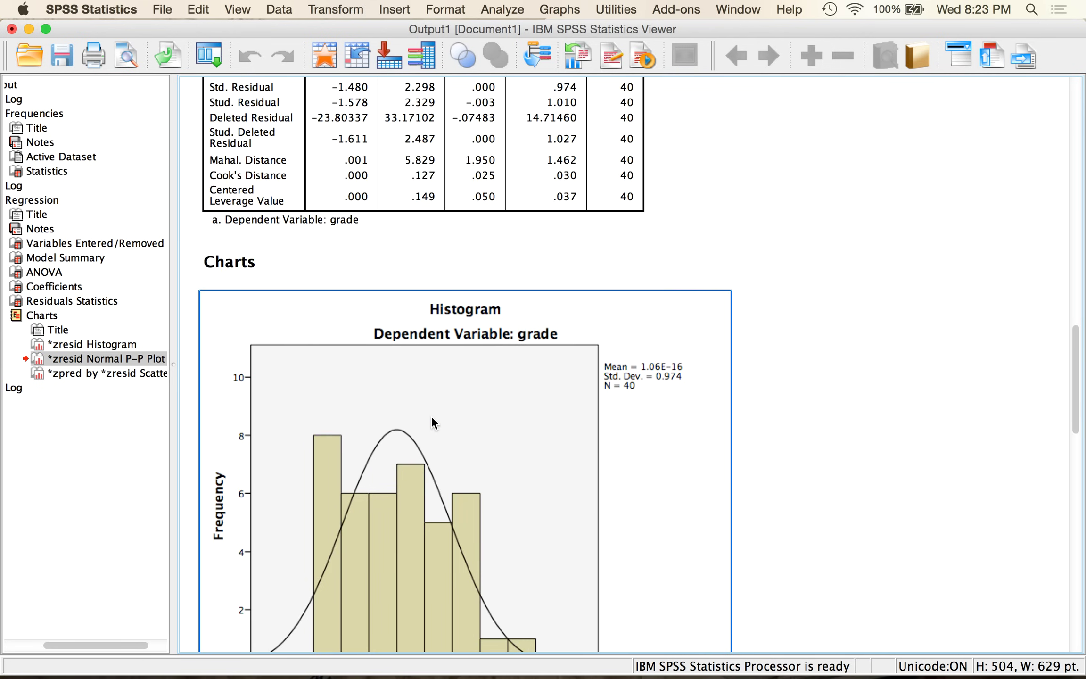
pyautogui.press('Up')
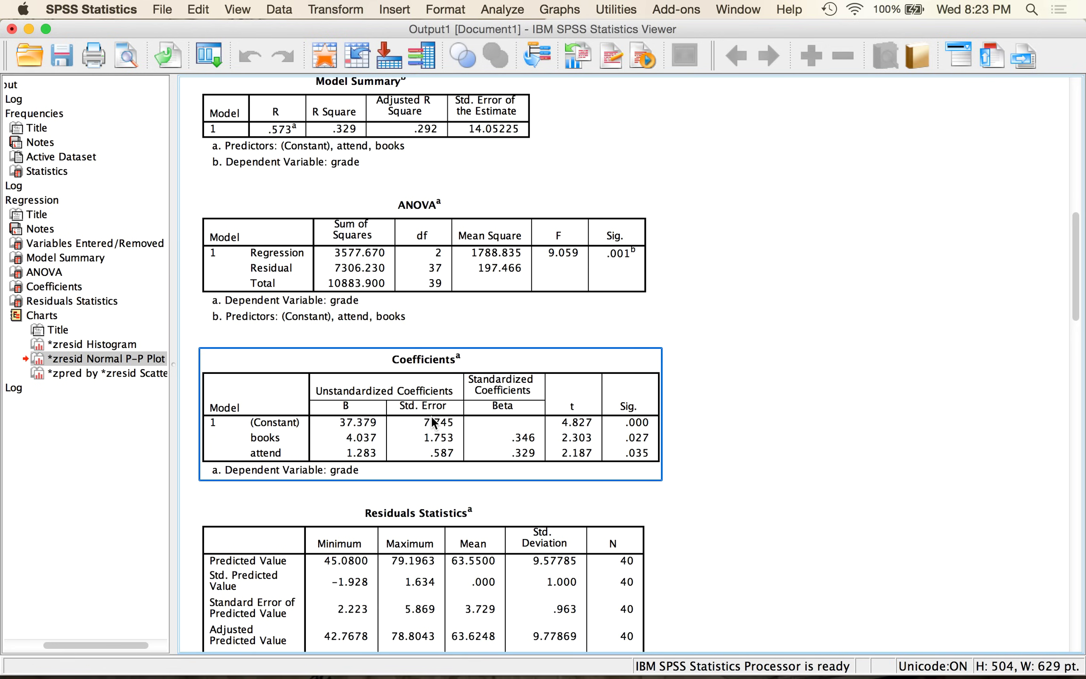
pyautogui.click(555, 170)
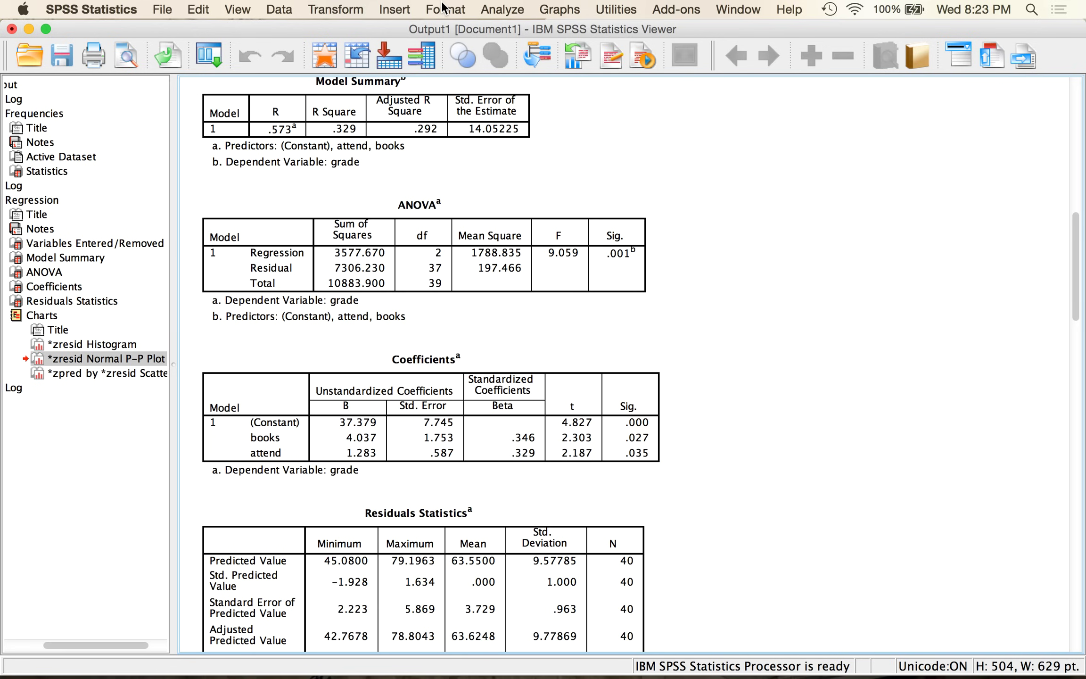
# Run a two-tailed Pearson bivariate correlation between books and attend, and inspect the resulting Correlations table
pyautogui.click(487, 10)
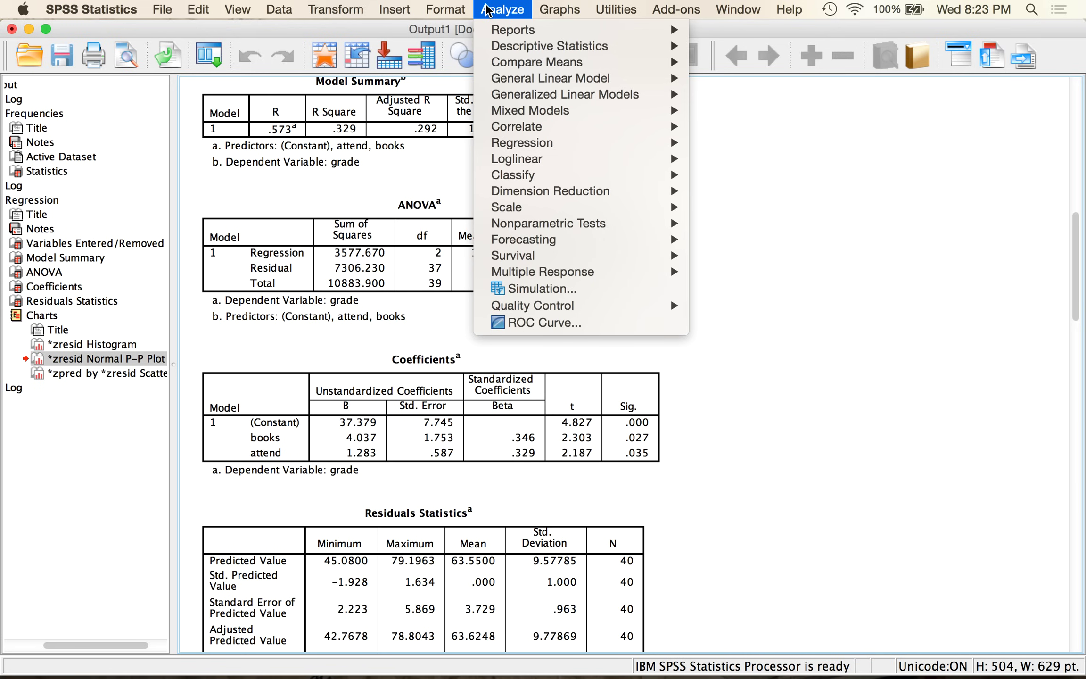
pyautogui.moveTo(578, 133)
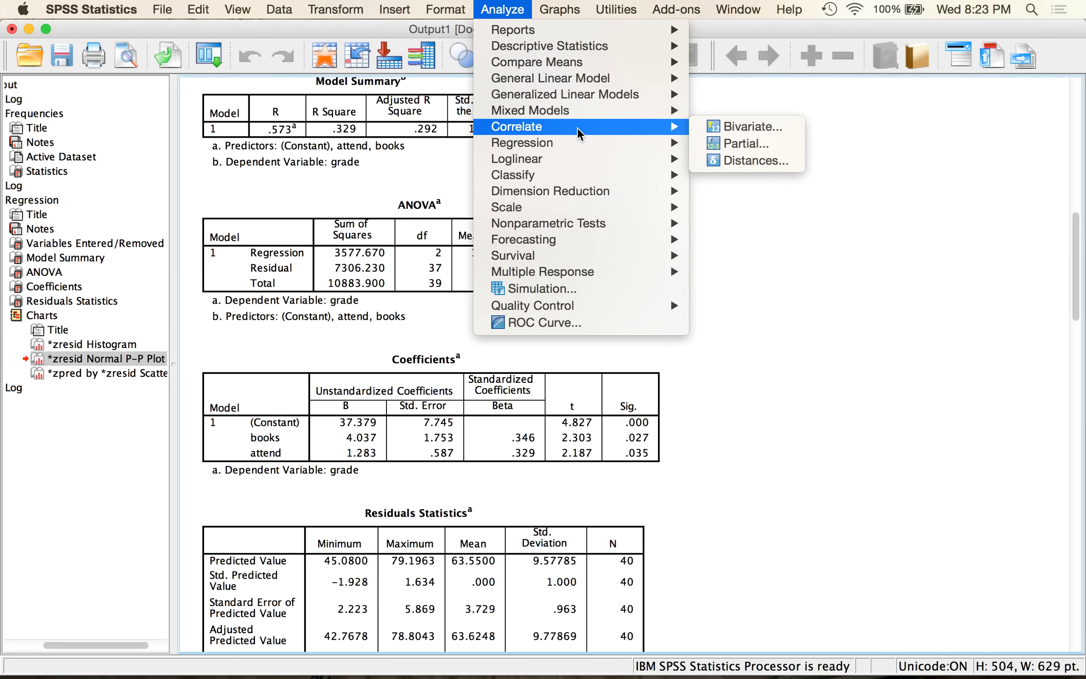
pyautogui.click(708, 131)
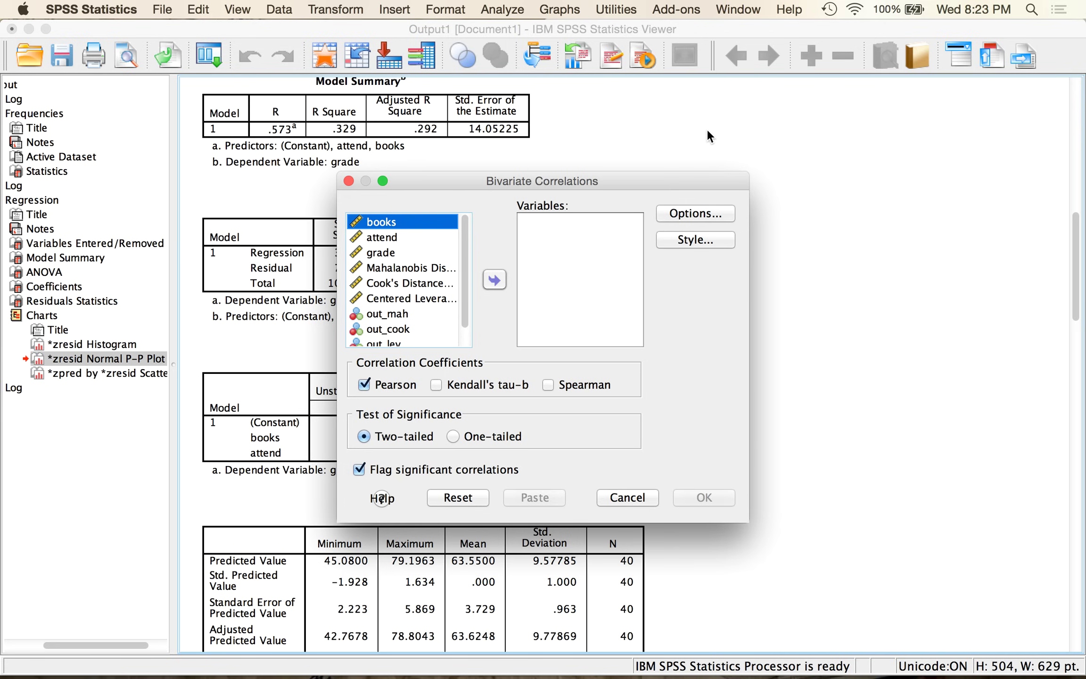
pyautogui.hotkey('shift', 'Down')
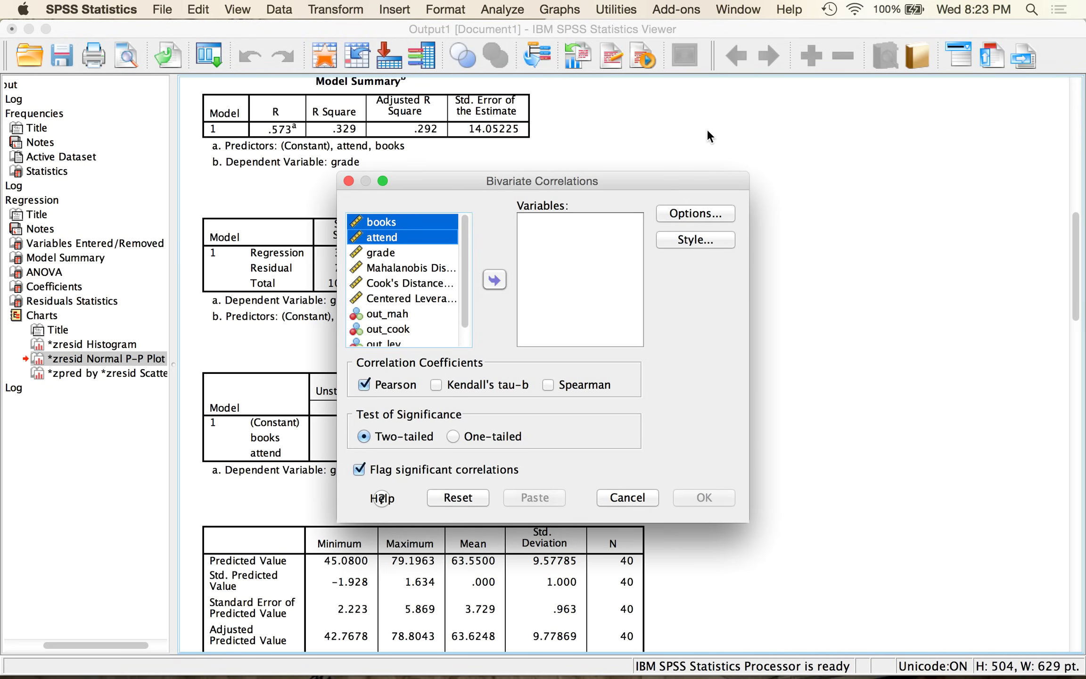
pyautogui.click(494, 282)
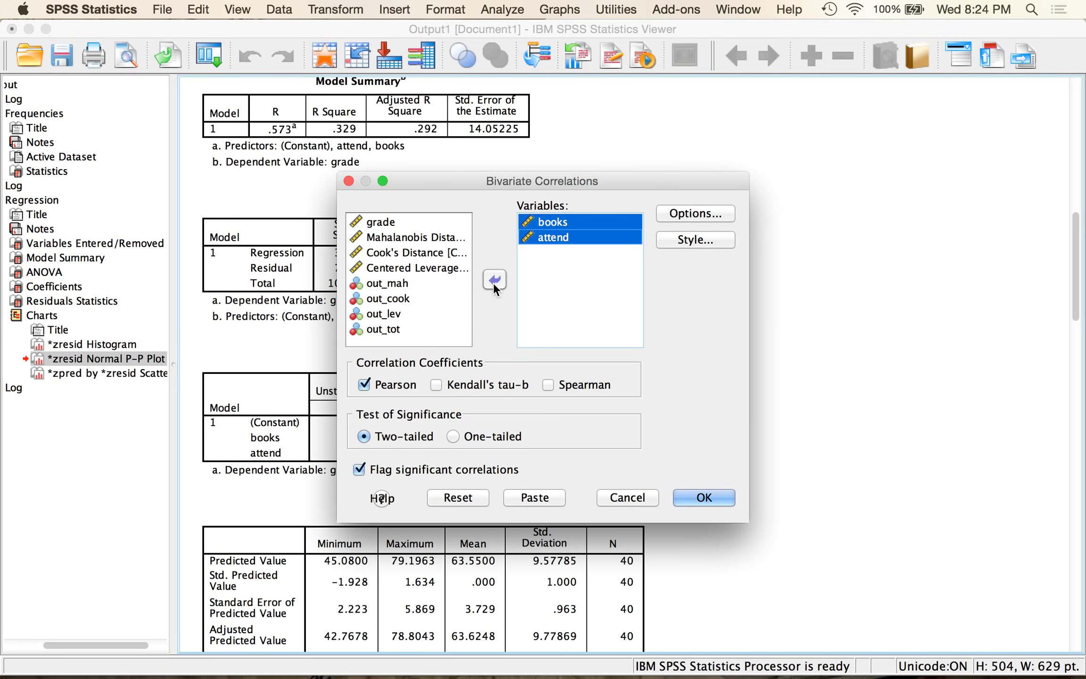
pyautogui.click(702, 499)
pyautogui.click(377, 480)
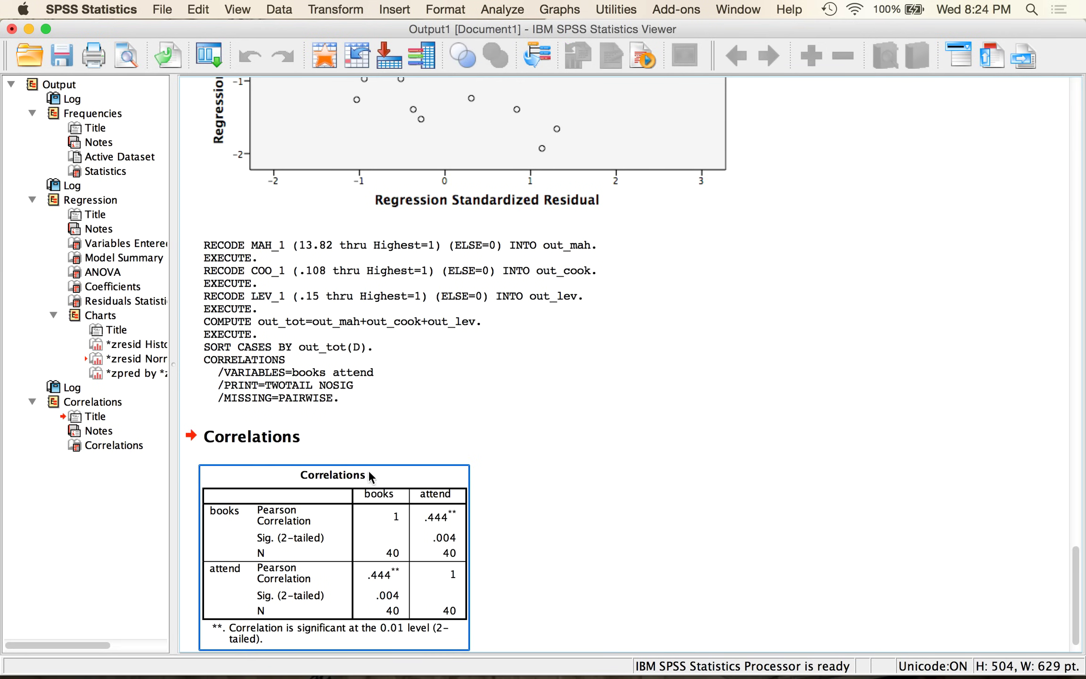
pyautogui.click(506, 540)
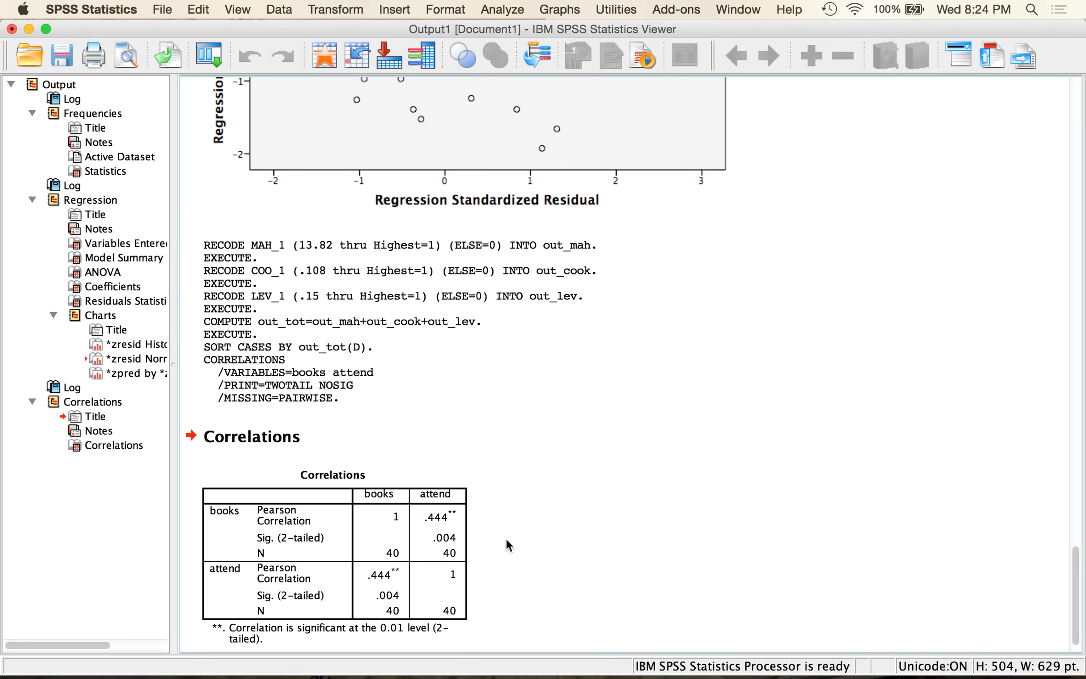
# Go back to the regression charts and examine the histogram of standardized residuals for grade
pyautogui.click(534, 435)
pyautogui.press('Up')
pyautogui.press('Up')
pyautogui.press('Up')
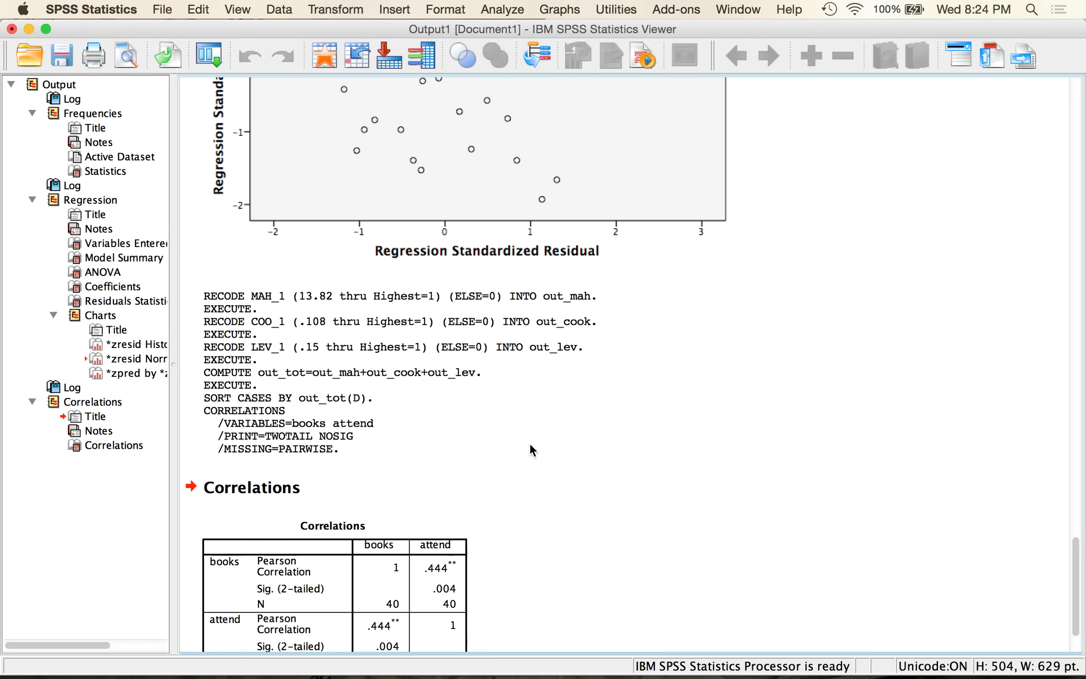
pyautogui.press('Up')
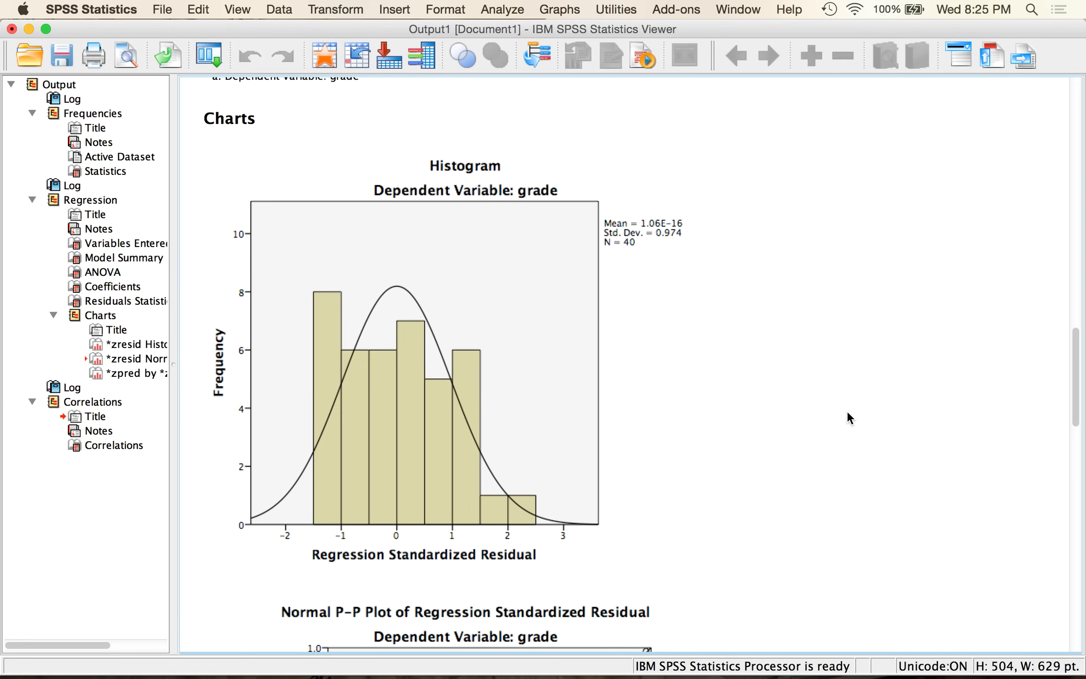
pyautogui.click(462, 411)
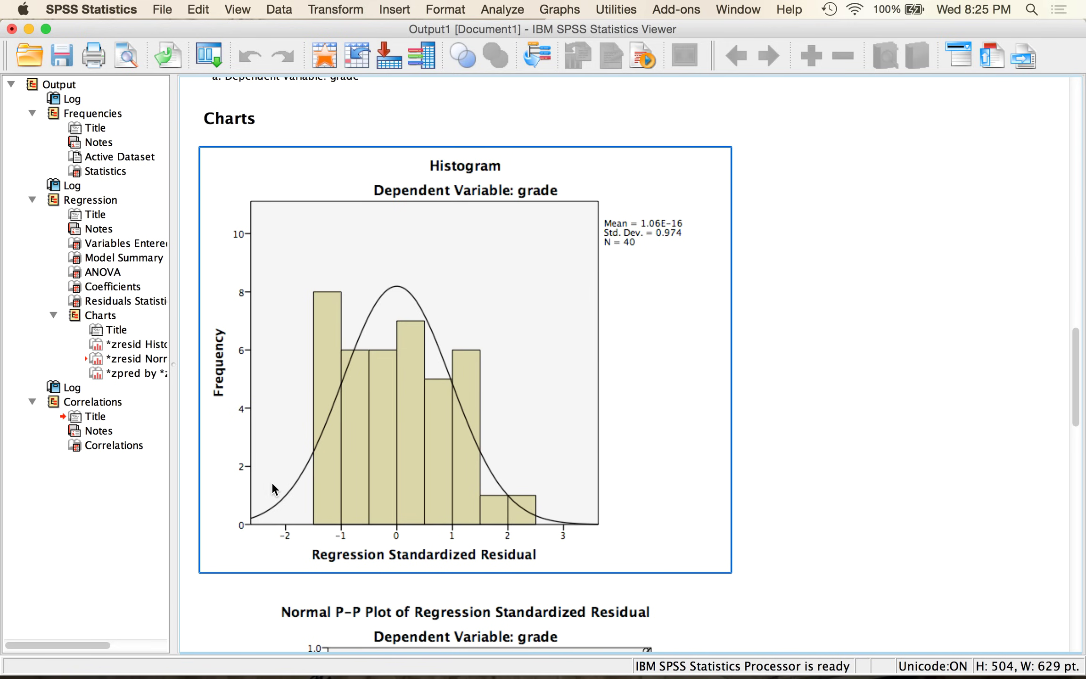
pyautogui.click(934, 205)
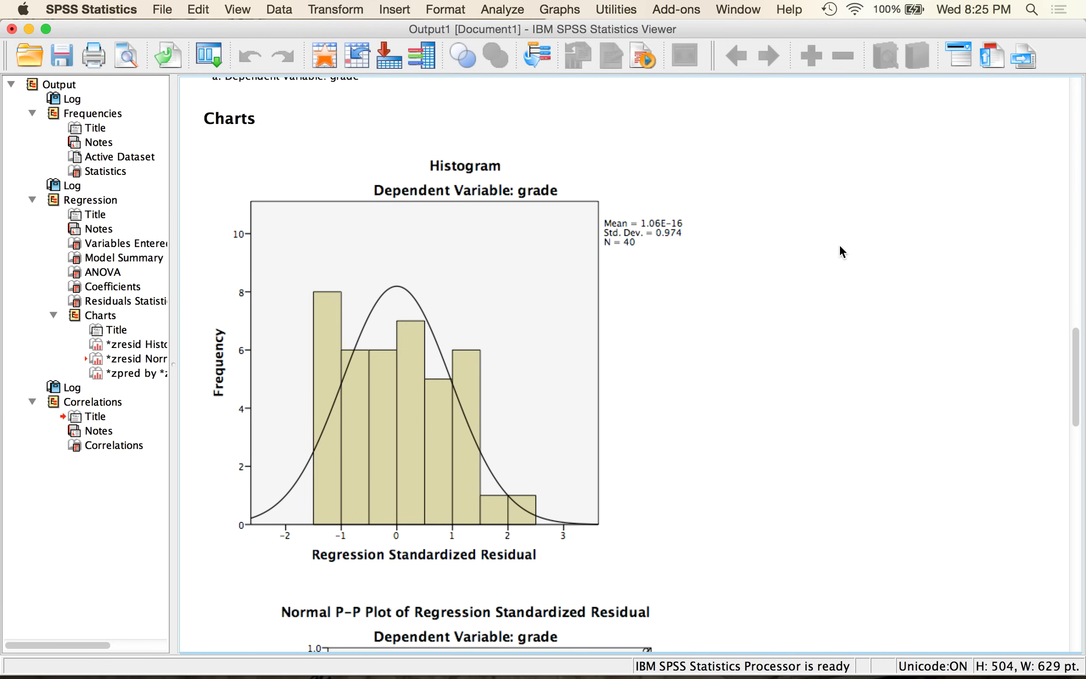
# Examine the normal P-P plot of standardized residuals and the scatterplot of standardized predicted values against residuals
pyautogui.scroll(-15, 840, 246)
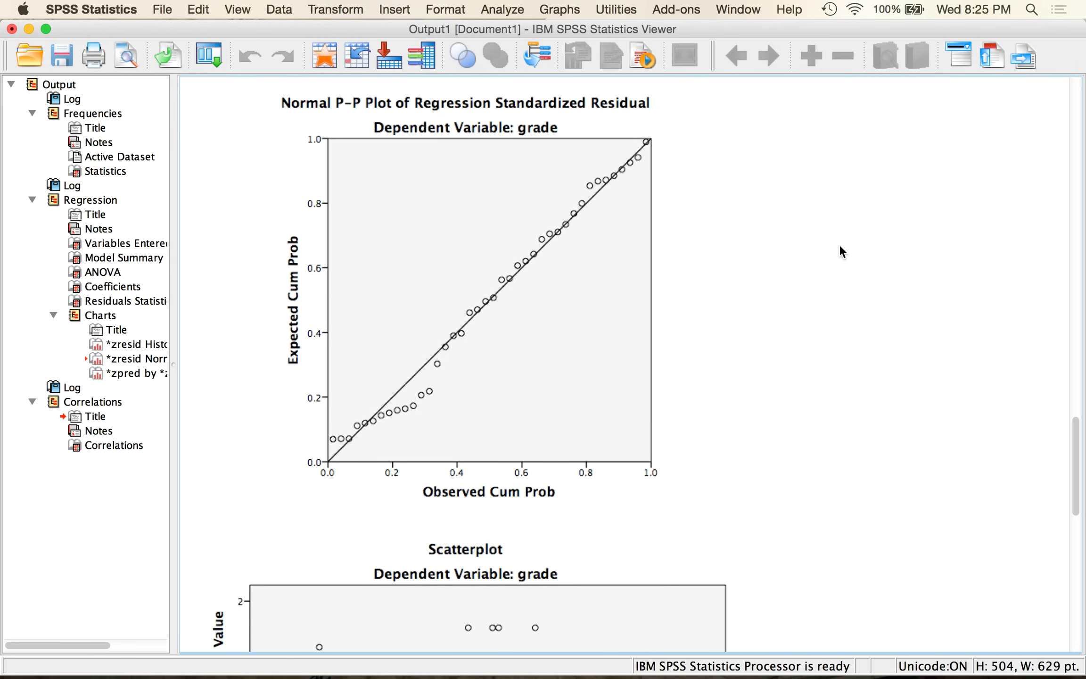
pyautogui.click(275, 328)
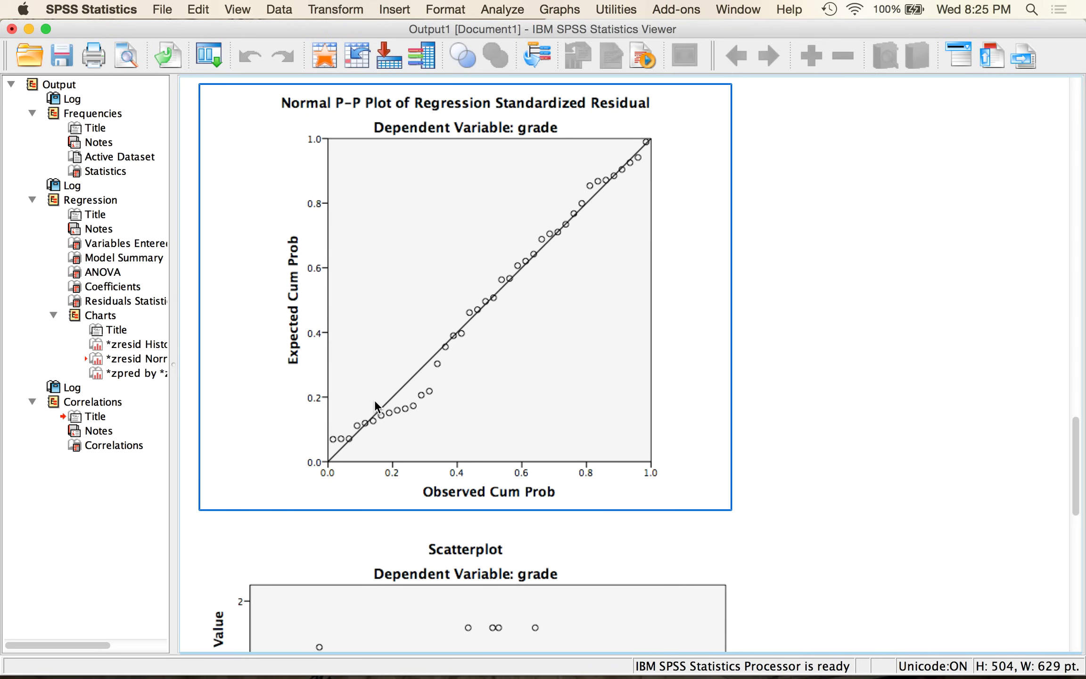
pyautogui.click(401, 517)
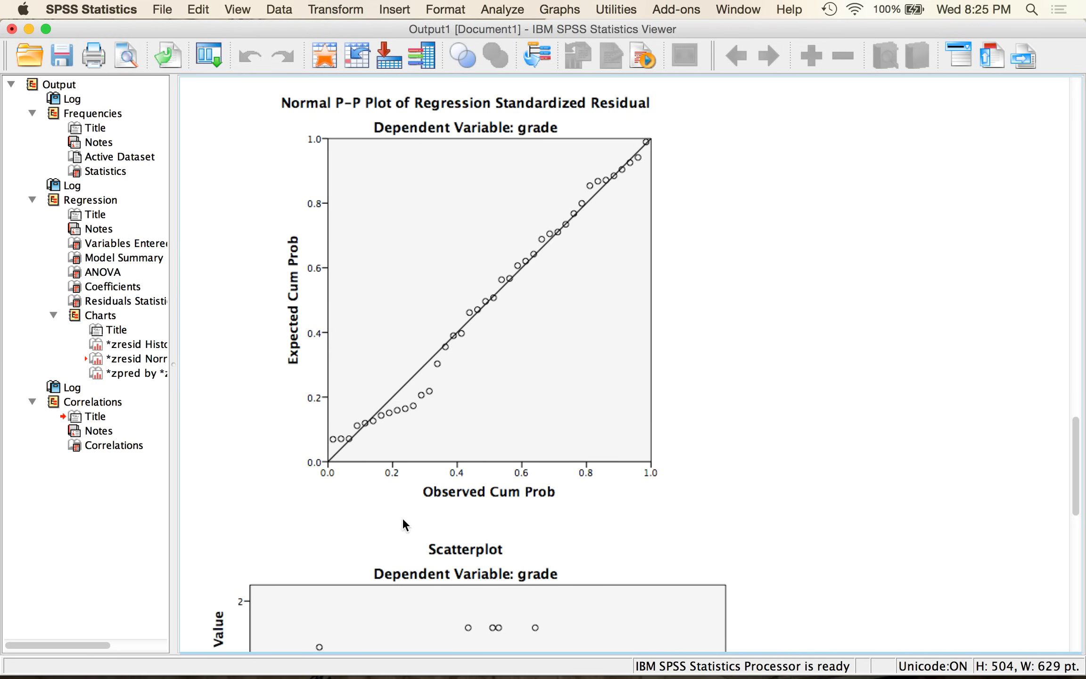
pyautogui.scroll(-10, 402, 517)
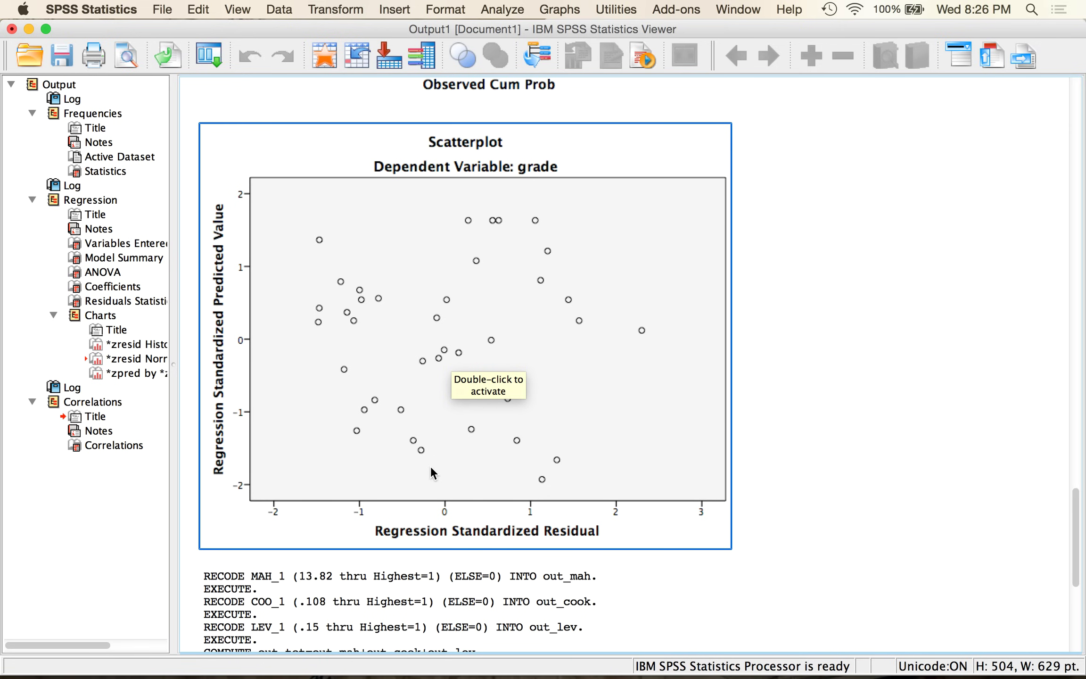
pyautogui.click(754, 410)
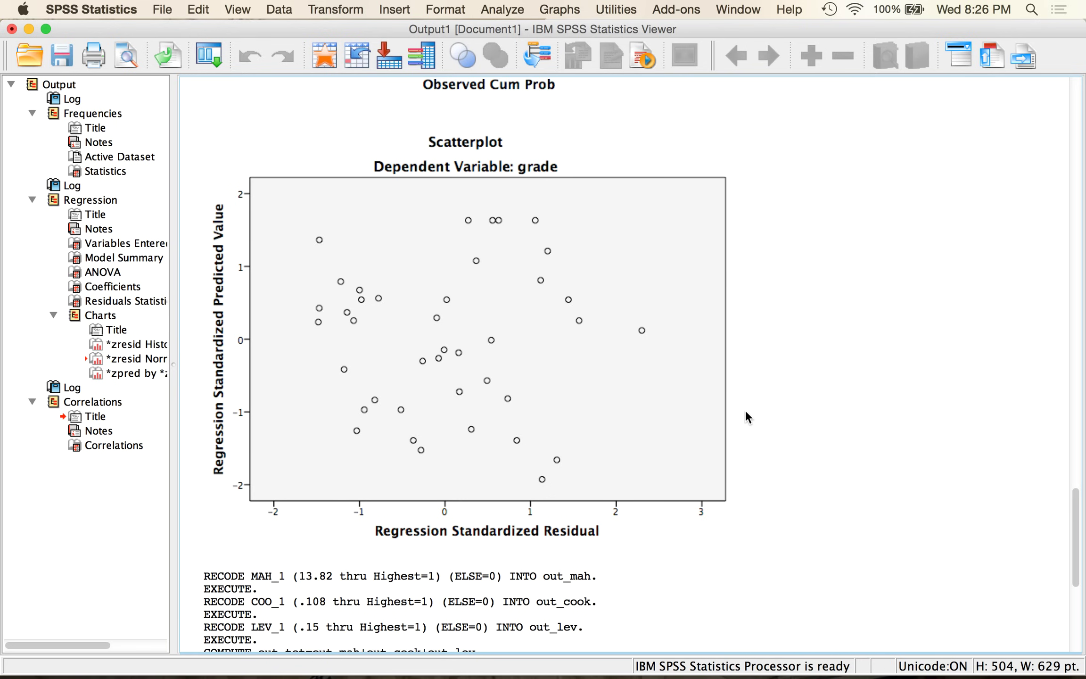
pyautogui.scroll(-5, 746, 417)
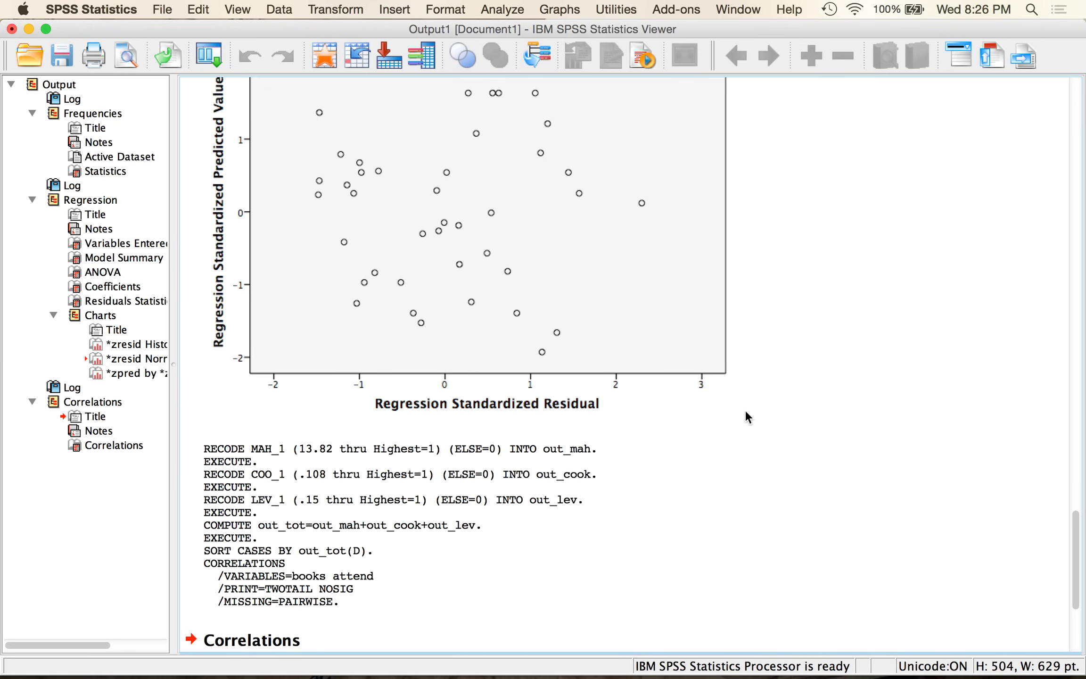
# Start the PROCESS regression procedure and assign grade as the outcome variable (Y)
pyautogui.click(510, 12)
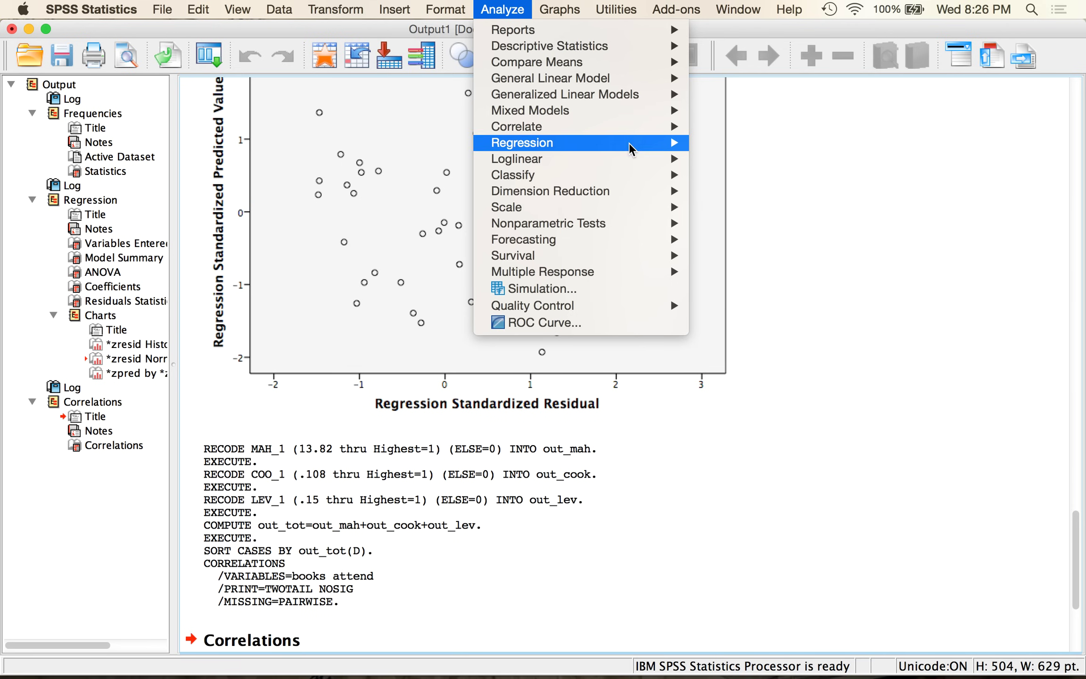
pyautogui.moveTo(641, 144)
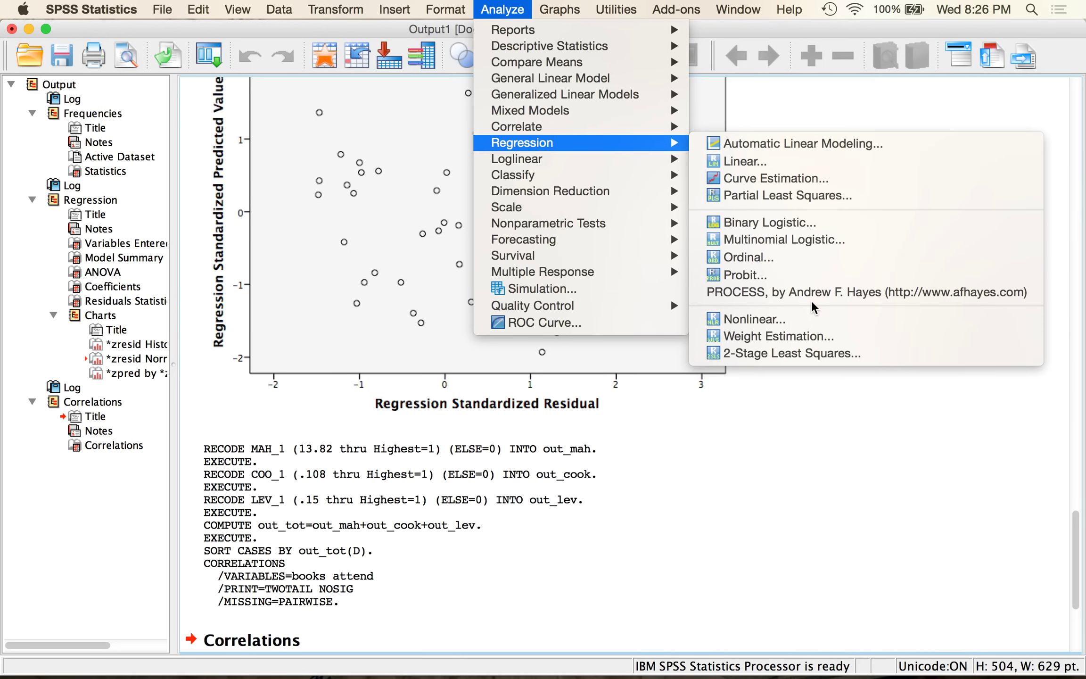
pyautogui.click(824, 295)
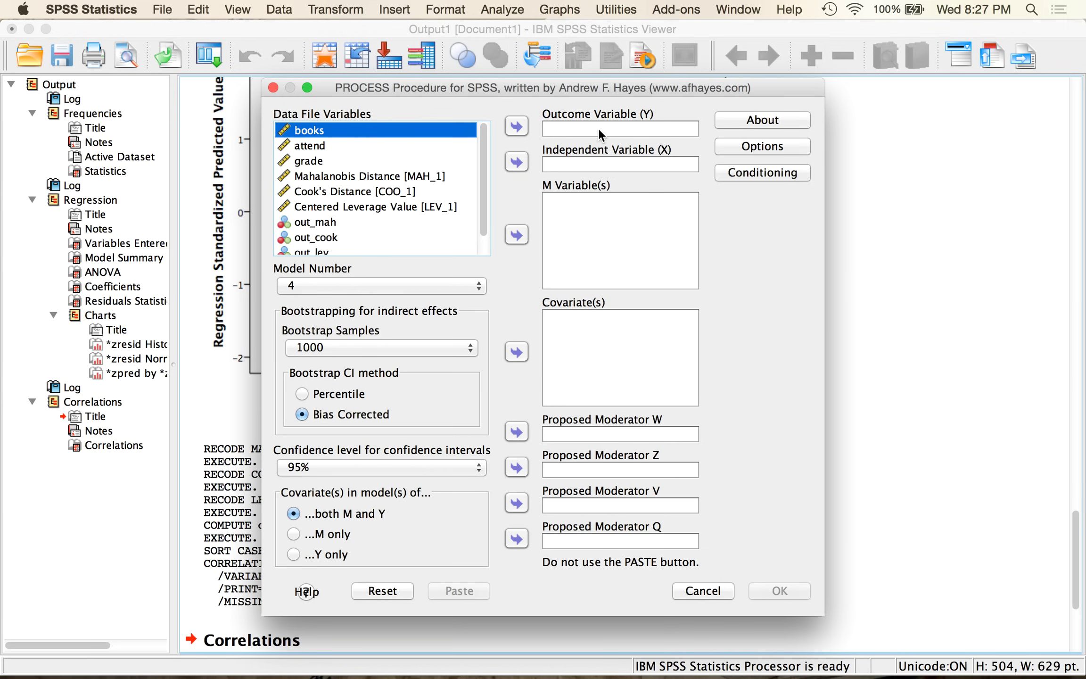
pyautogui.click(298, 160)
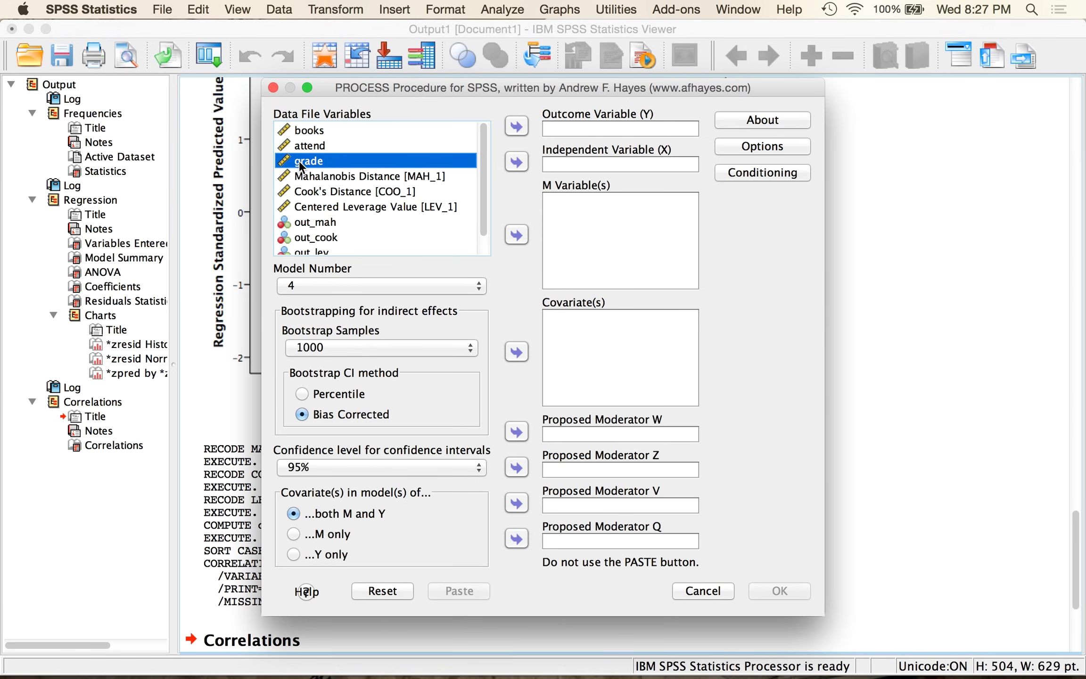
pyautogui.click(518, 125)
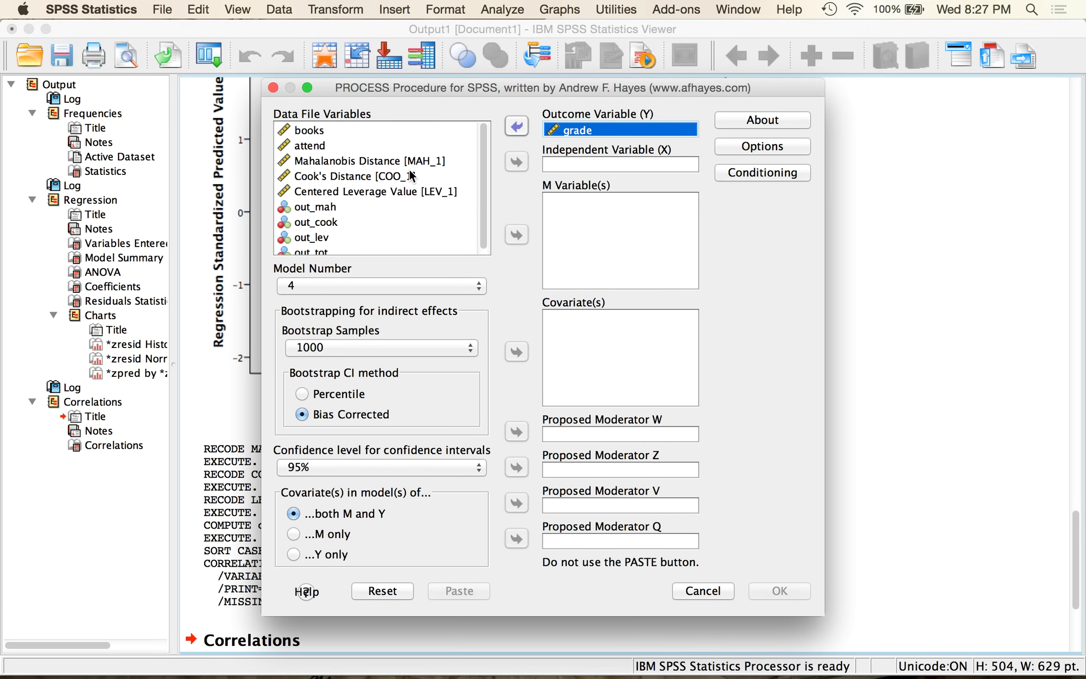
# Assign books as the independent variable (X) and attend as the M variable
pyautogui.click(320, 143)
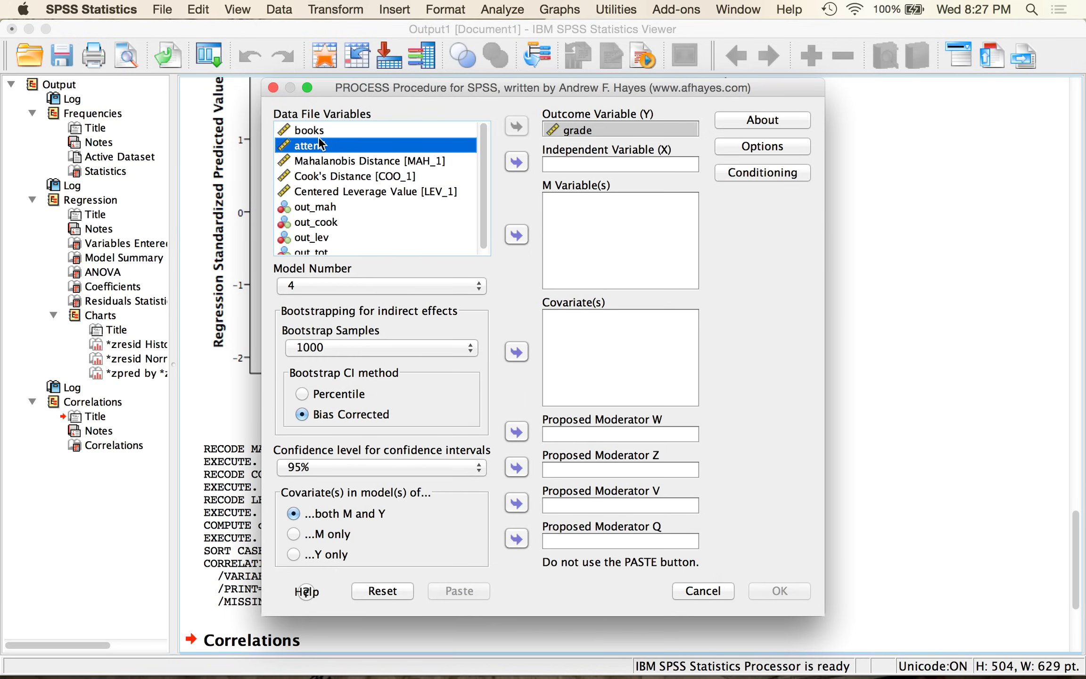
pyautogui.click(315, 130)
pyautogui.click(516, 163)
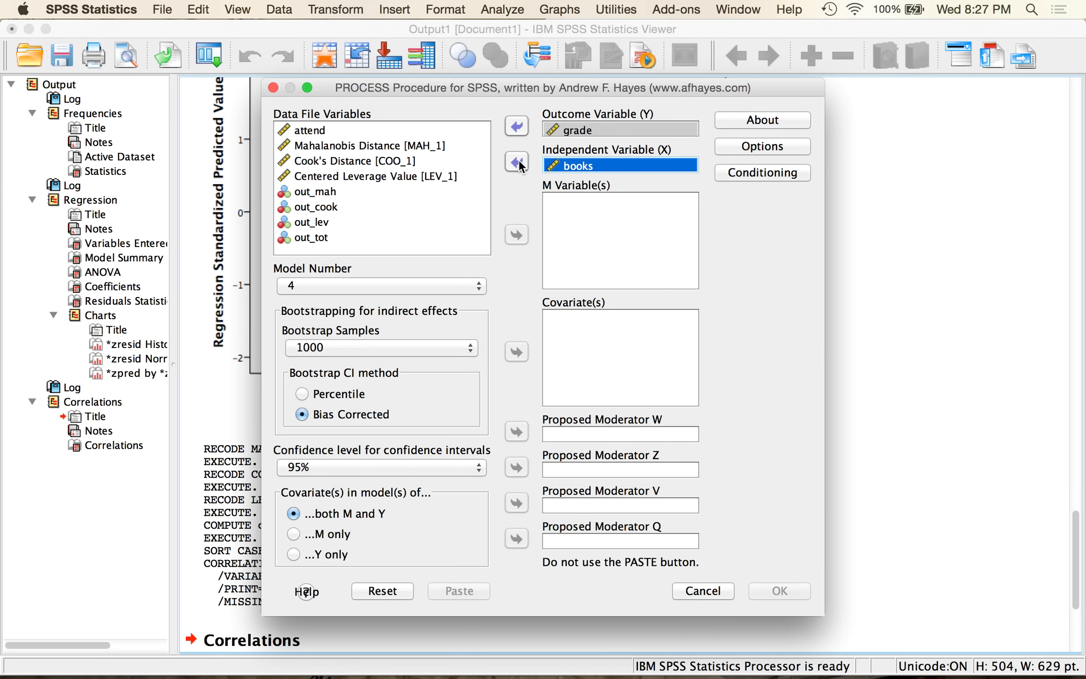
pyautogui.click(321, 132)
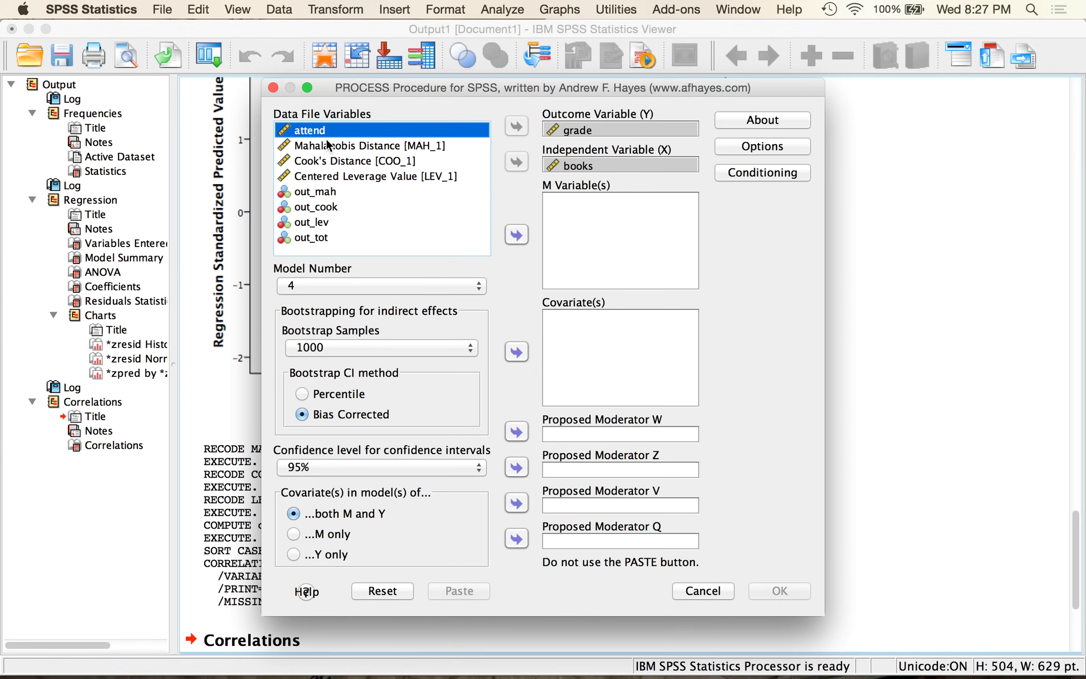
pyautogui.click(517, 234)
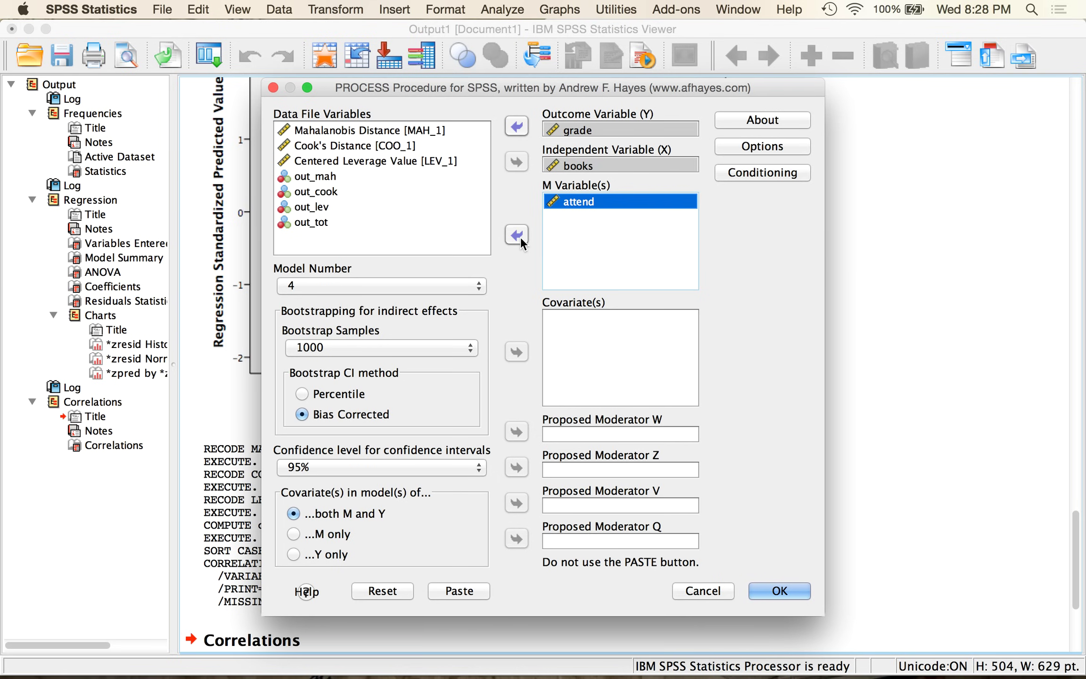
# Look through the available PROCESS model numbers and select model 4
pyautogui.click(371, 291)
pyautogui.click(371, 291)
pyautogui.click(371, 291)
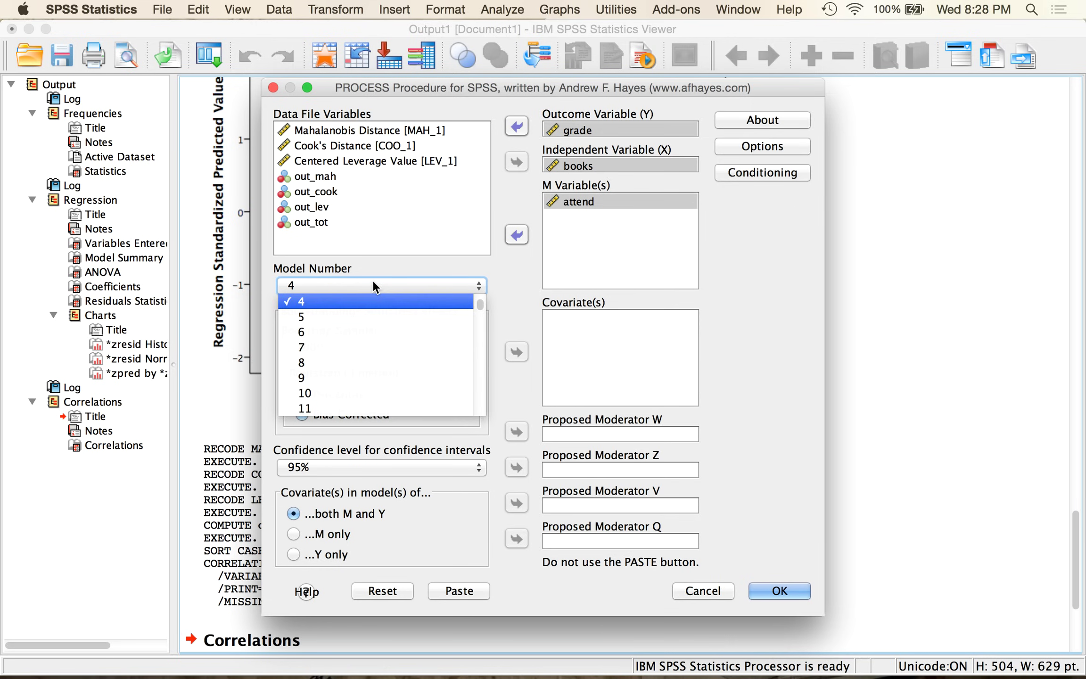
pyautogui.scroll(-15, 364, 344)
pyautogui.scroll(15, 364, 344)
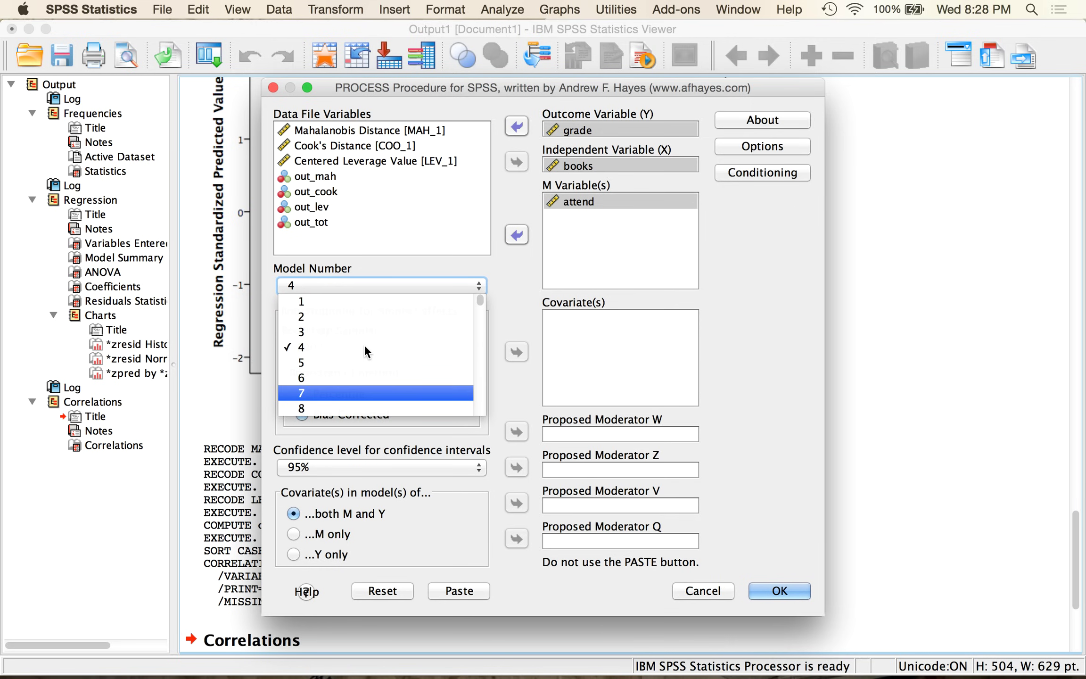
pyautogui.click(335, 346)
# Search the computer for templates.pdf and open it in Adobe Reader
pyautogui.click(1031, 10)
pyautogui.write('templates.')
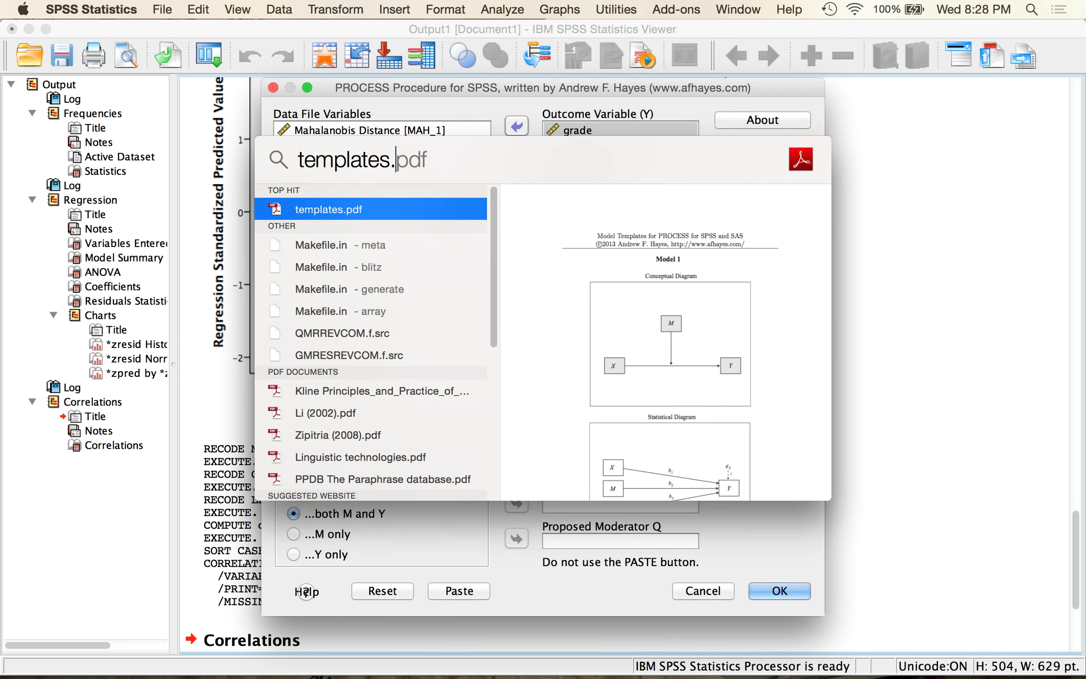
pyautogui.write('pdf')
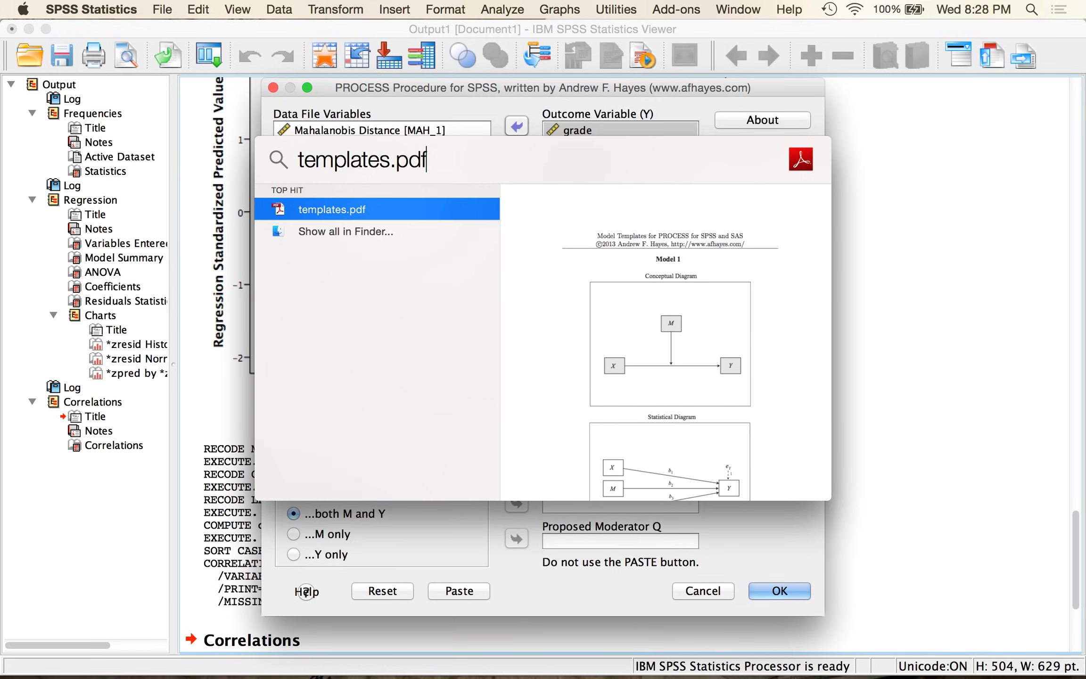
pyautogui.press('Return')
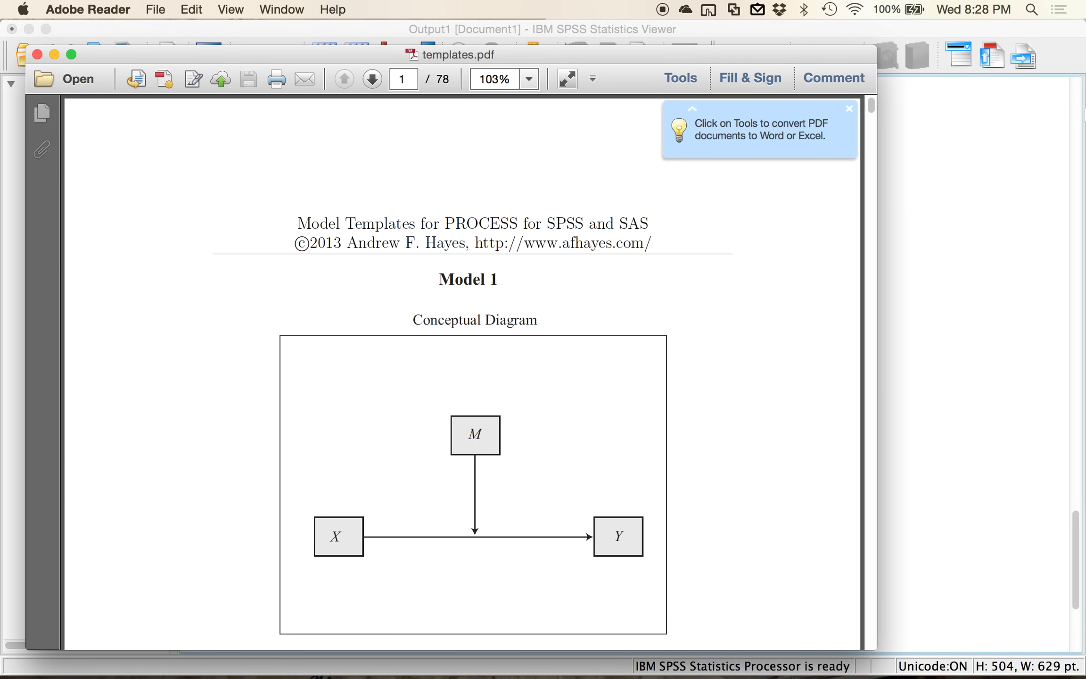
# Skim the first PROCESS model templates, then return to Model 1 and examine its conceptual diagram
pyautogui.scroll(-8, 790, 253)
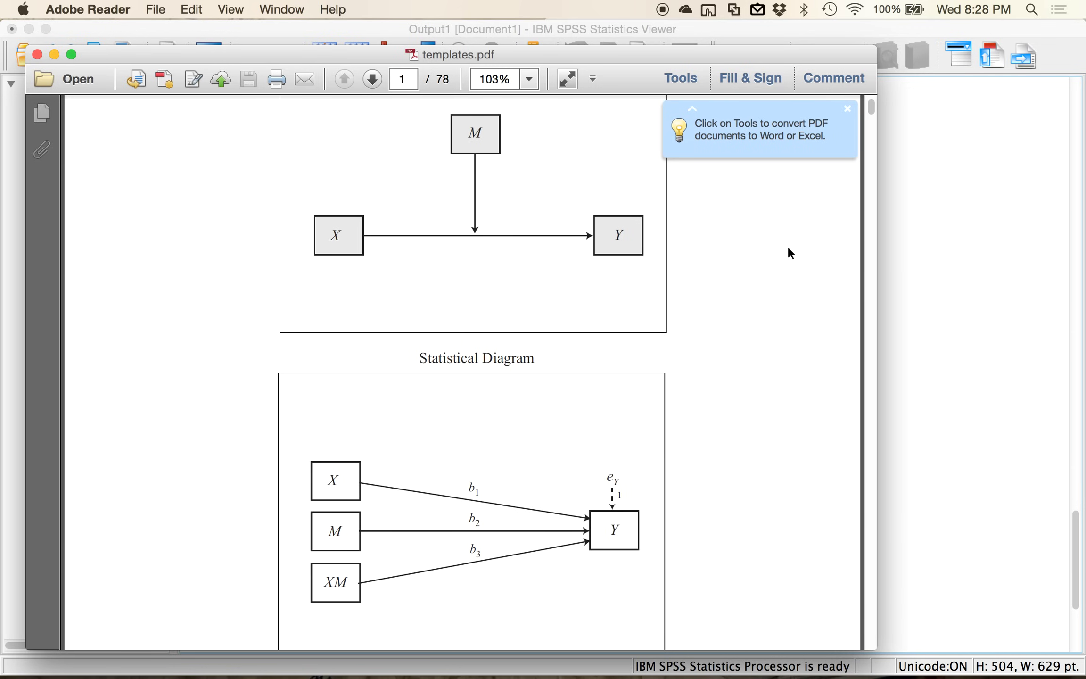
pyautogui.scroll(-20, 857, 353)
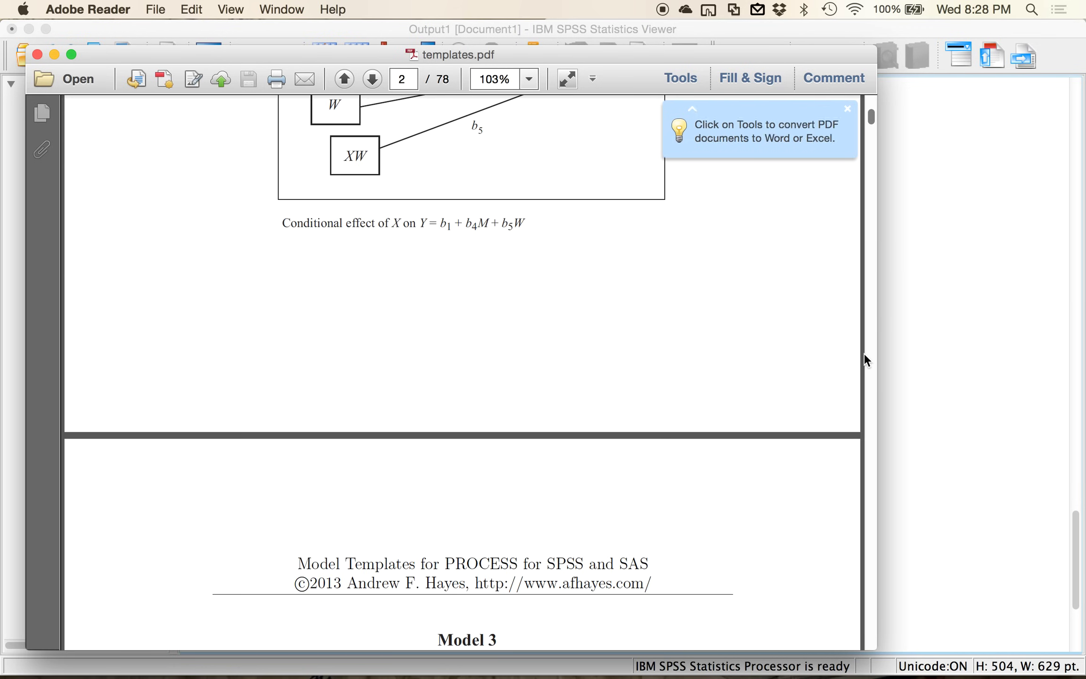
pyautogui.scroll(-14, 863, 353)
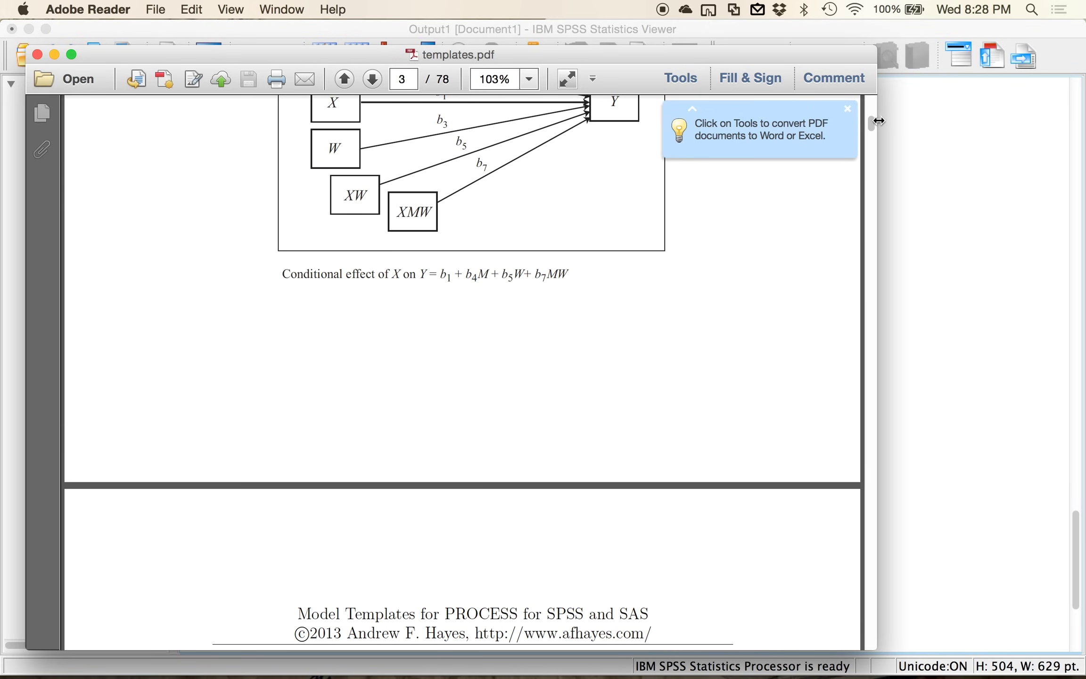
pyautogui.moveTo(872, 121); pyautogui.dragTo(870, 81)
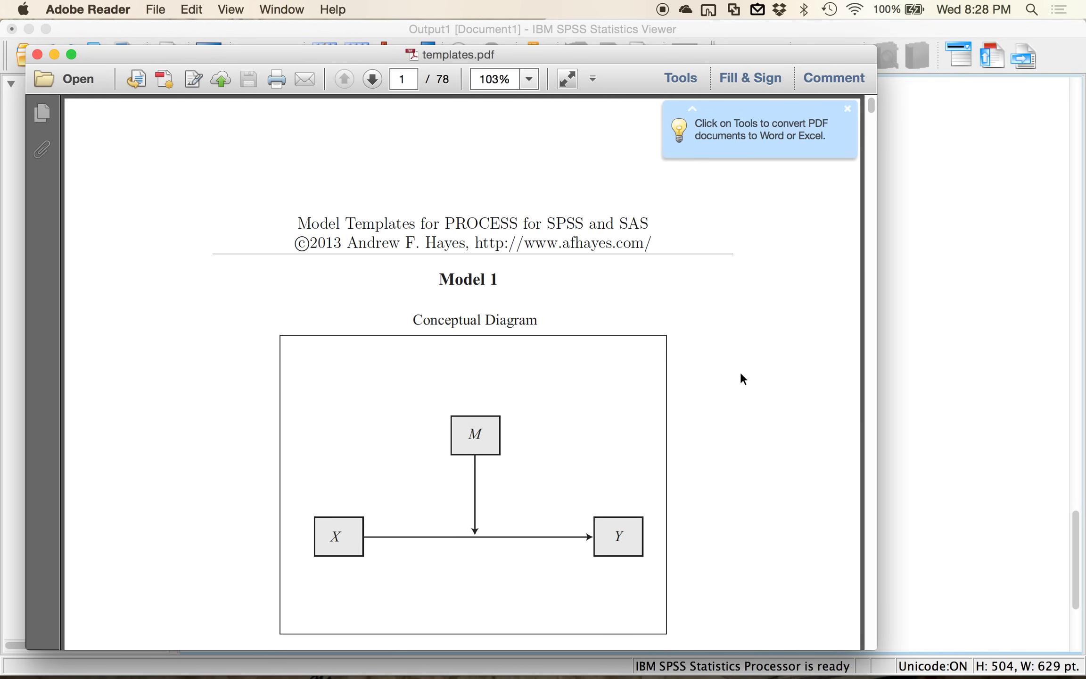
pyautogui.scroll(-1, 742, 368)
pyautogui.scroll(-1, 749, 357)
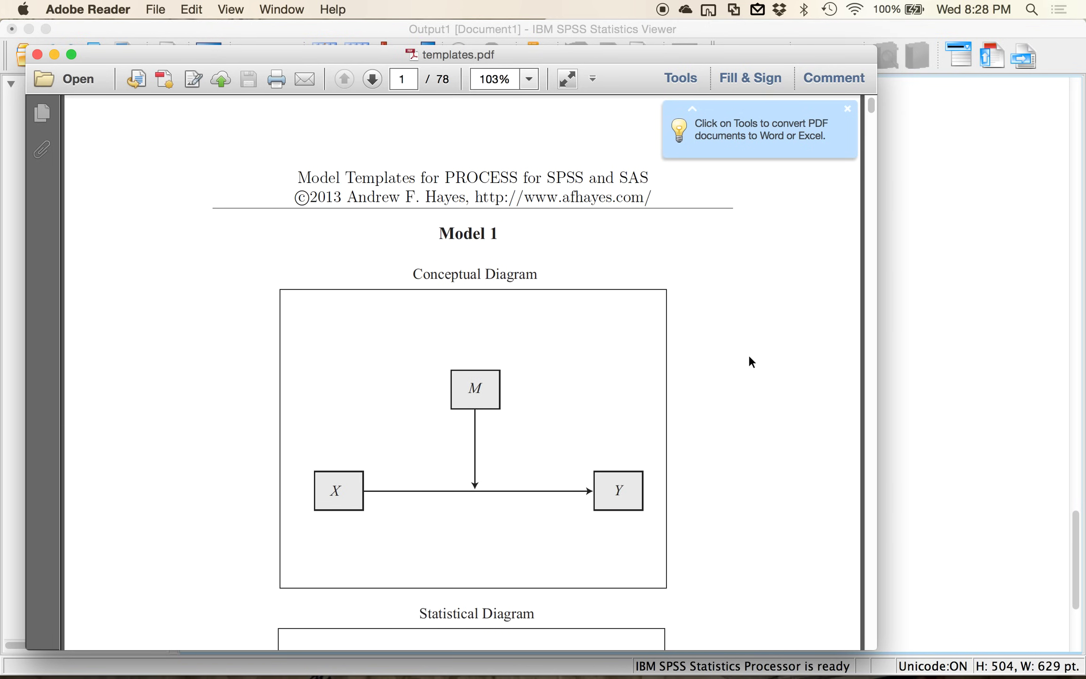
pyautogui.scroll(-2, 648, 329)
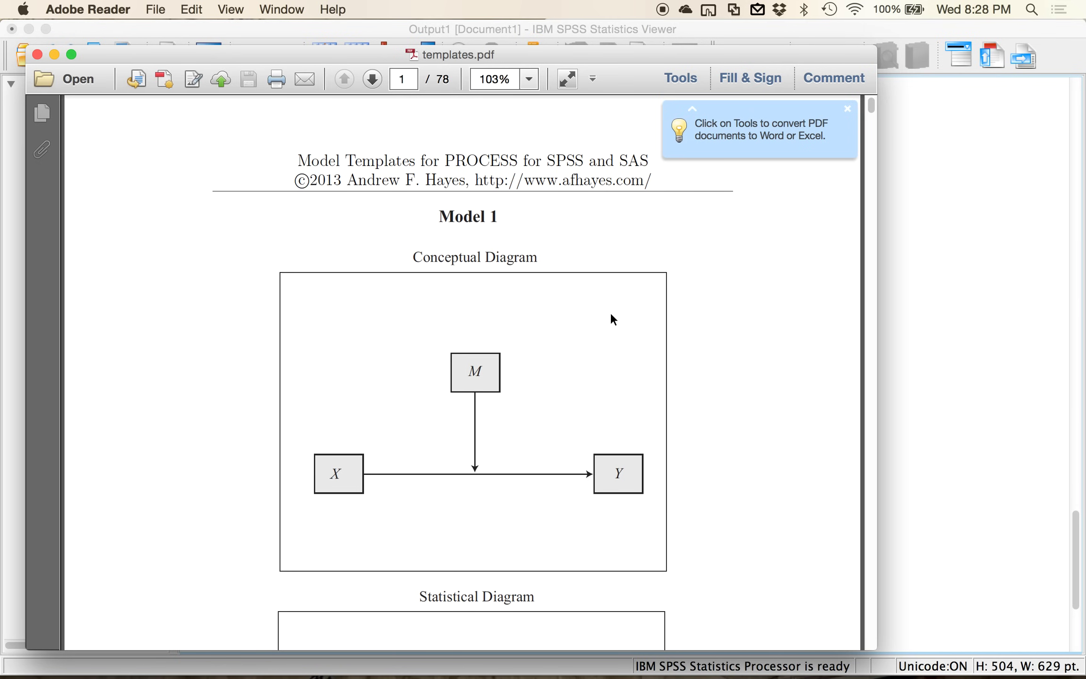